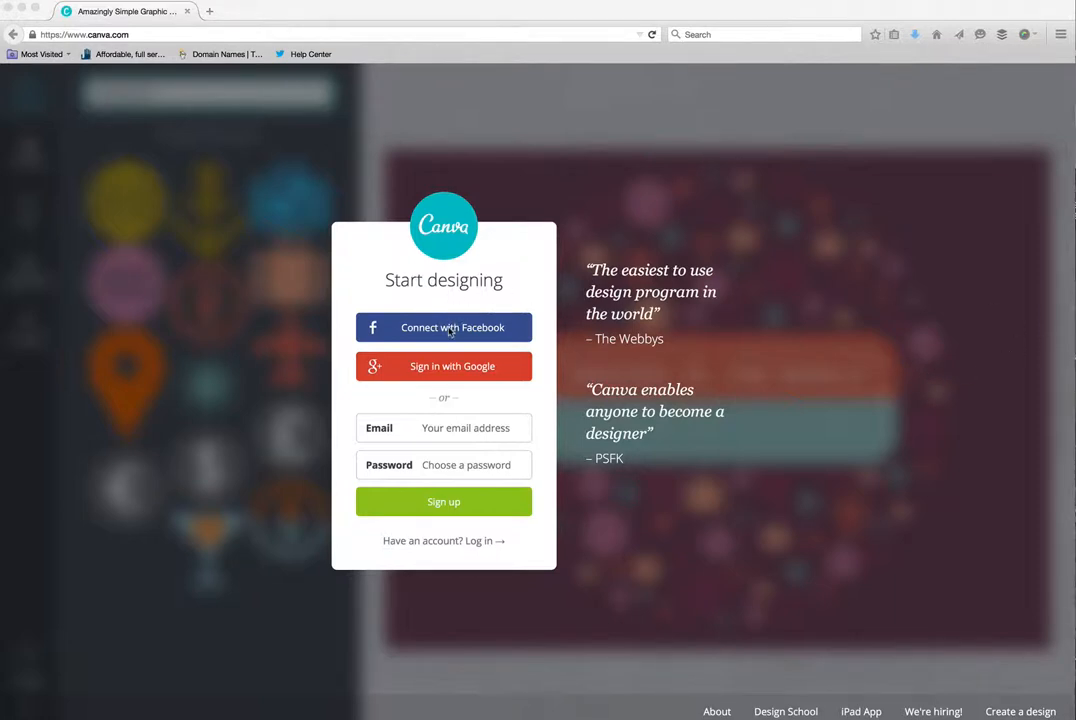
# - Sign in to Canva with the Facebook account
pyautogui.click(431, 336)
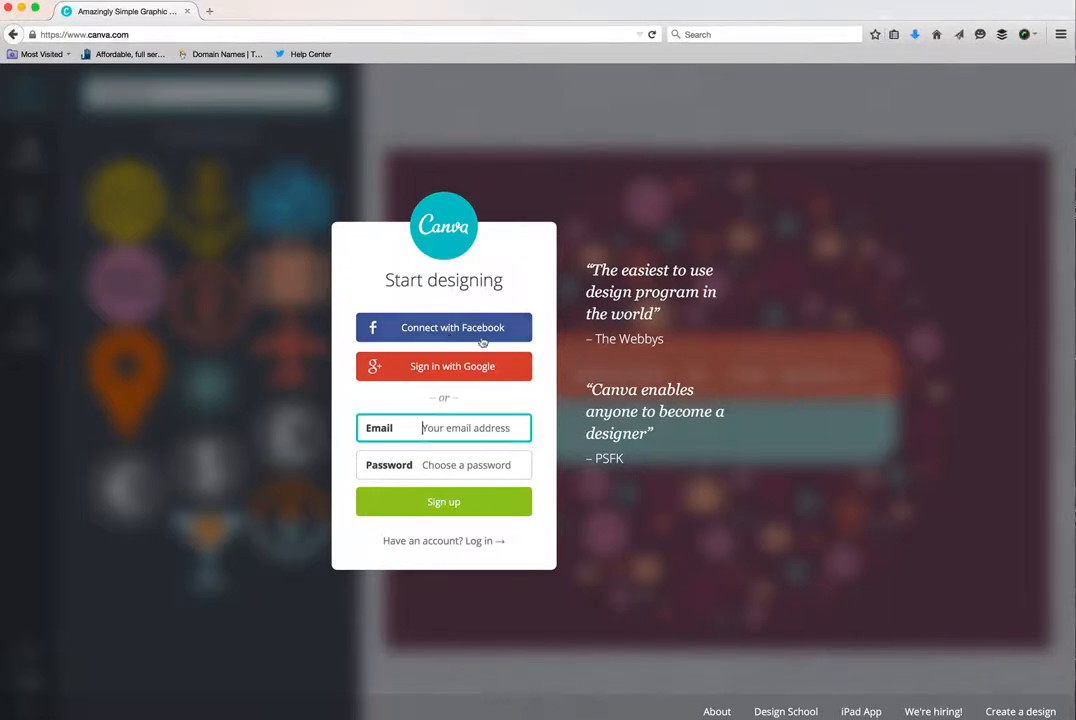
pyautogui.click(439, 329)
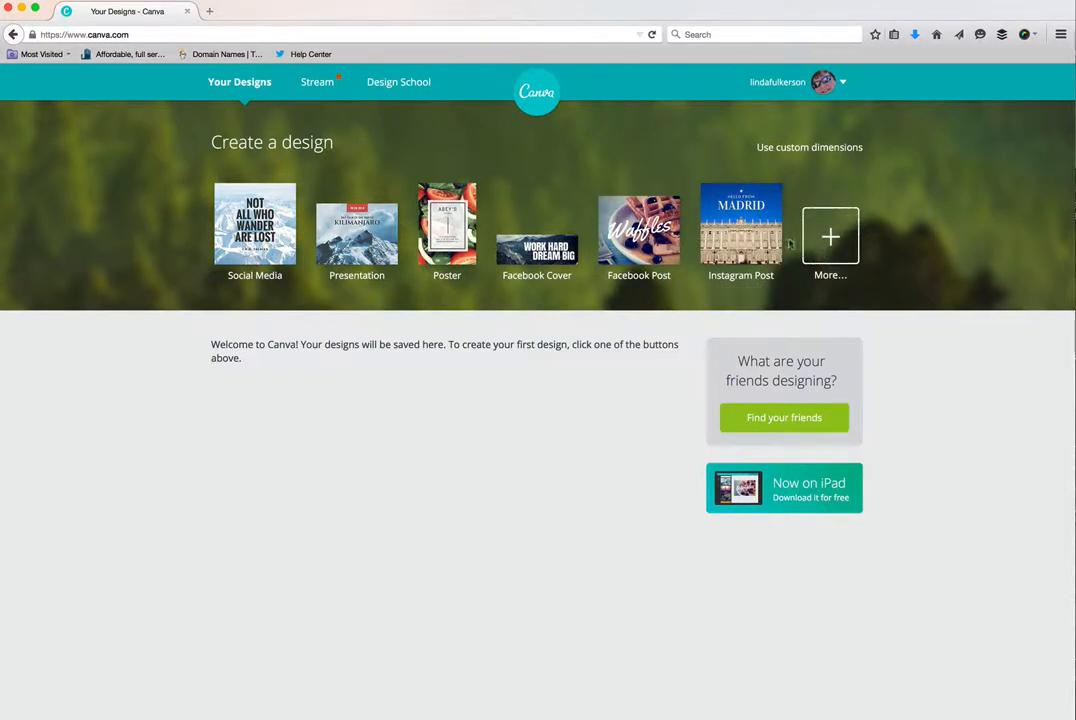
# - Expand the full list of design types and examine the categories from Social Media Posts through Ads
pyautogui.click(828, 250)
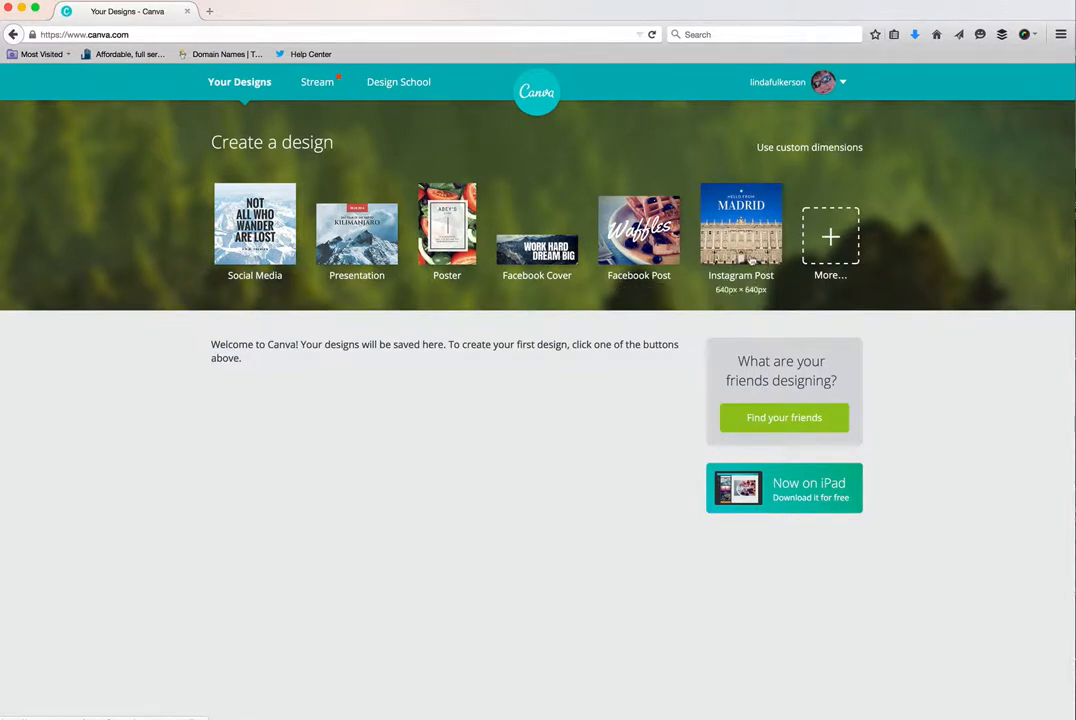
pyautogui.click(823, 245)
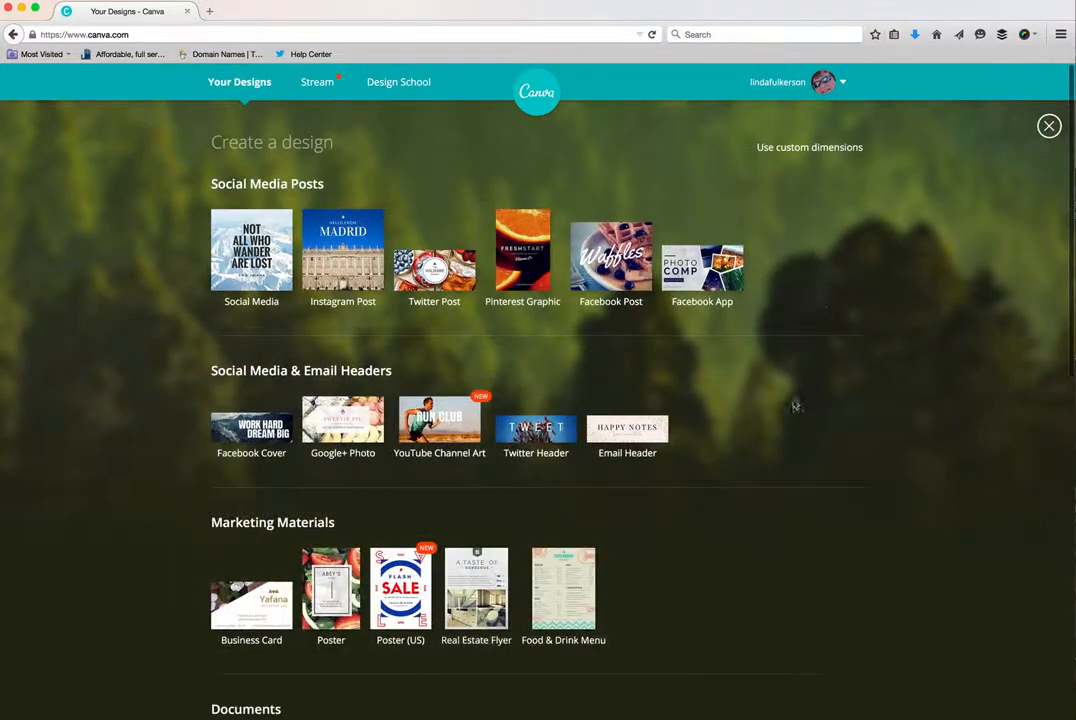
pyautogui.scroll(-2, 762, 473)
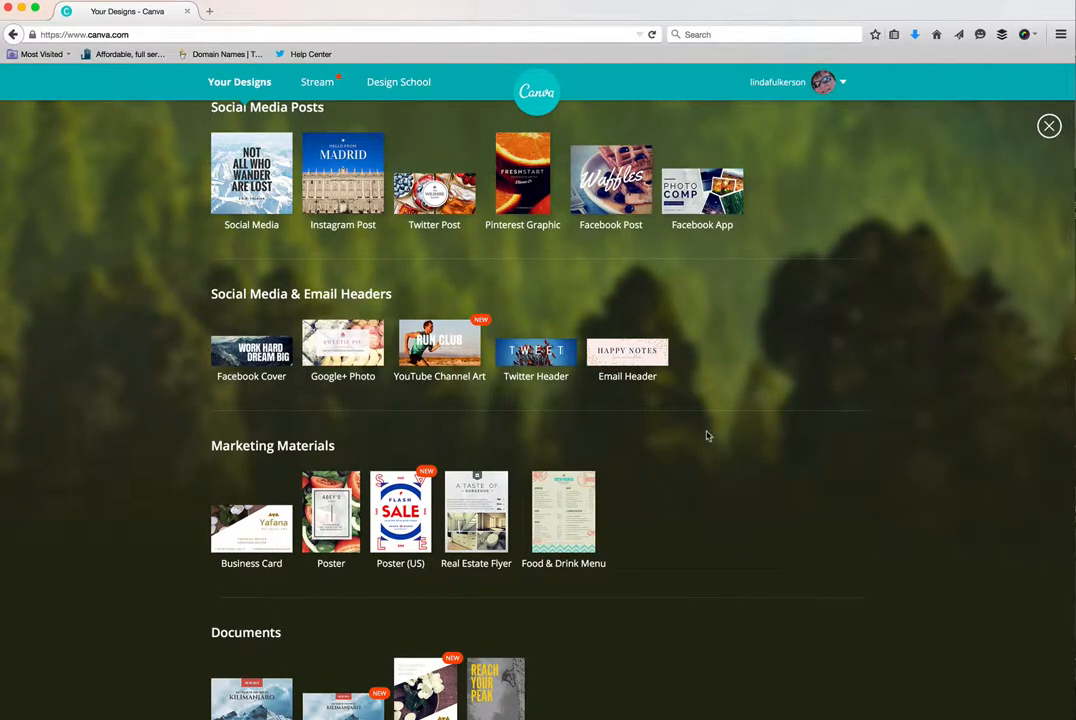
pyautogui.scroll(-3, 707, 435)
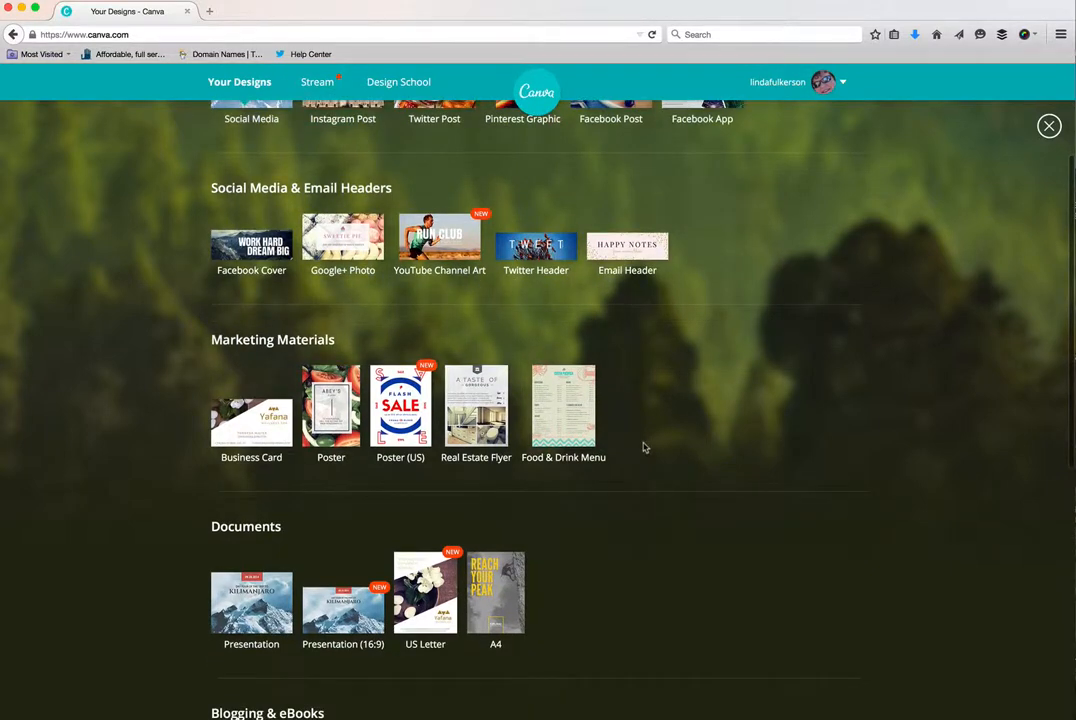
pyautogui.scroll(-1, 645, 448)
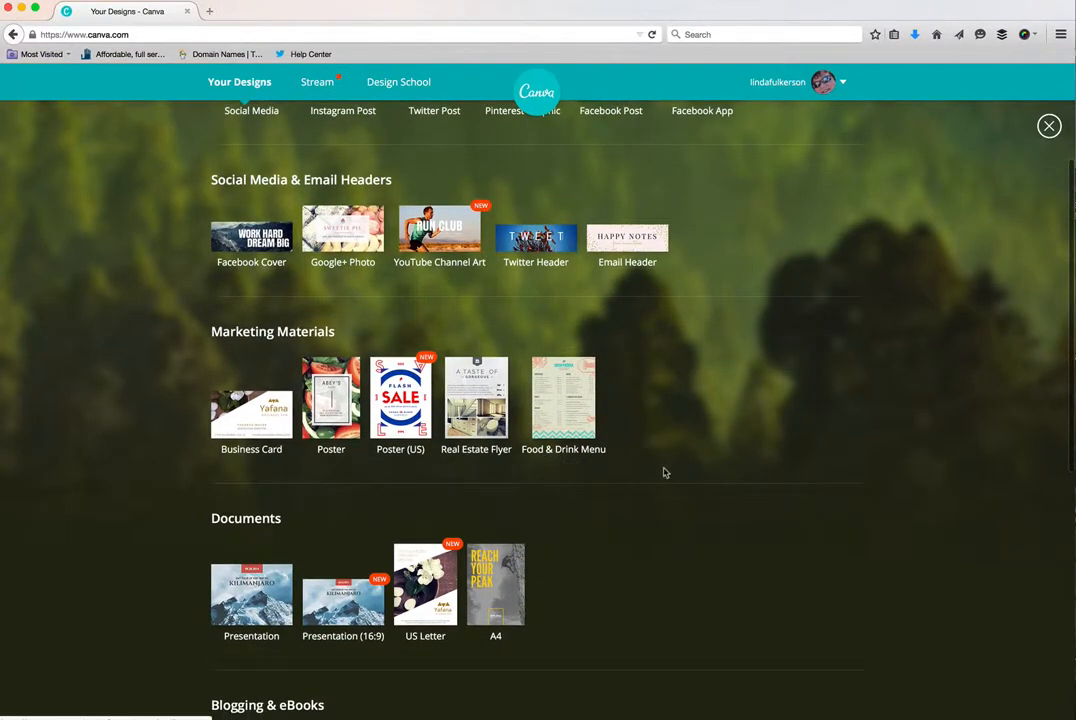
pyautogui.scroll(-4, 665, 470)
pyautogui.scroll(-10, 665, 472)
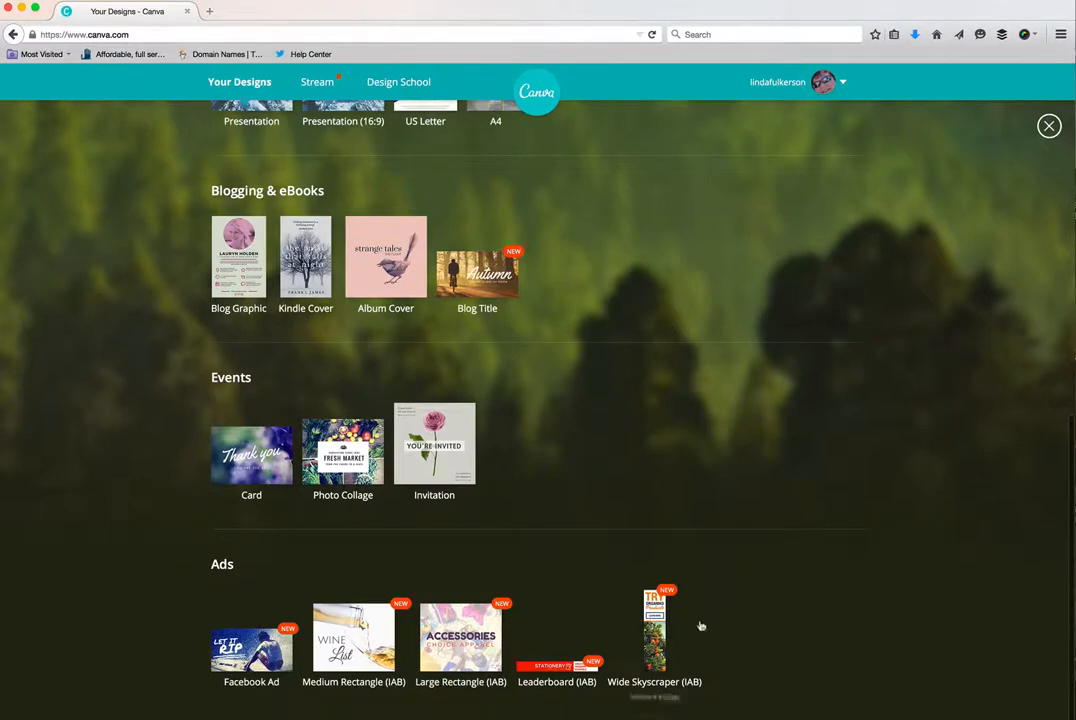
pyautogui.scroll(1, 711, 624)
pyautogui.scroll(10, 711, 625)
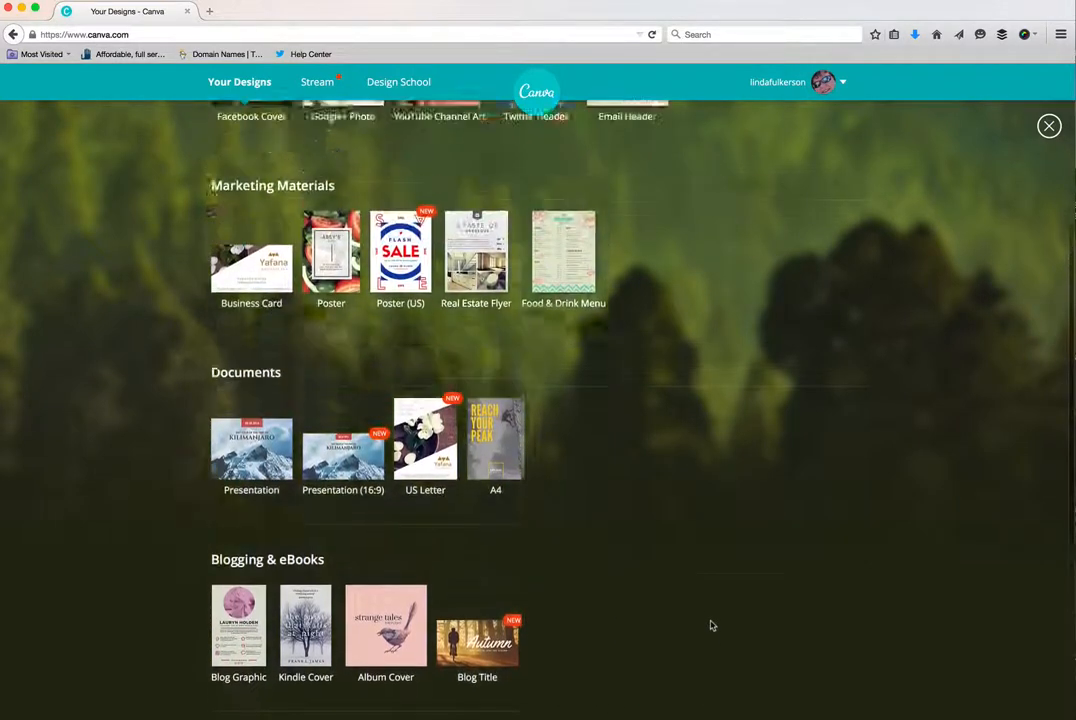
pyautogui.scroll(4, 459, 427)
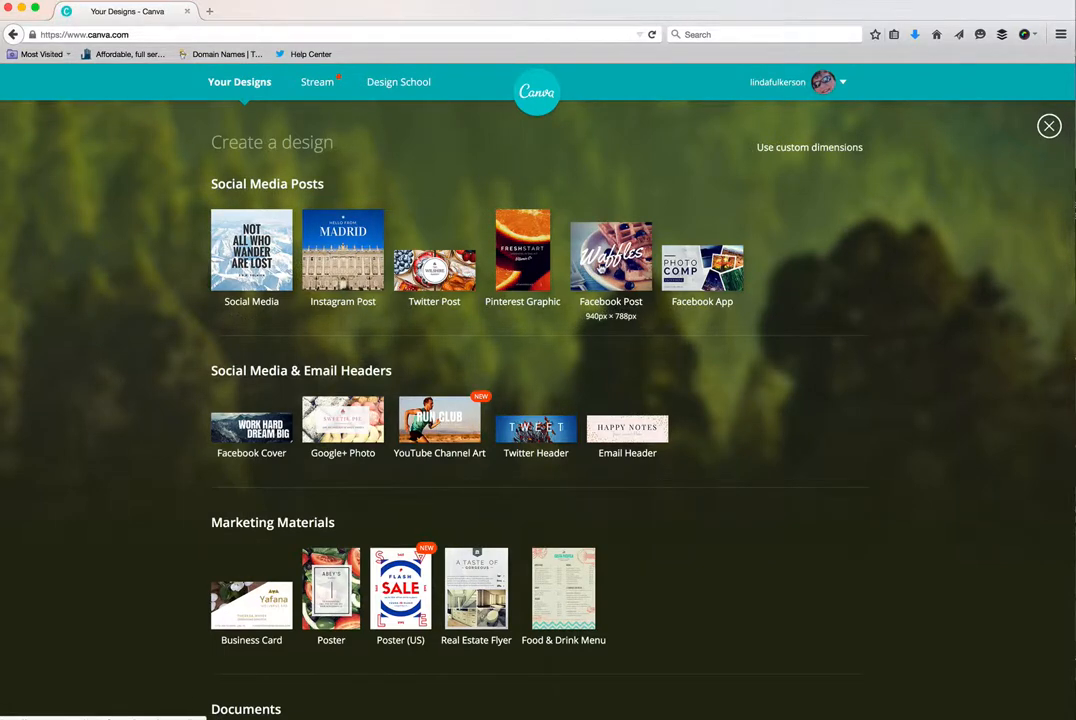
# - Create a blank Facebook Post design and go back to the Your Designs home page
pyautogui.click(600, 266)
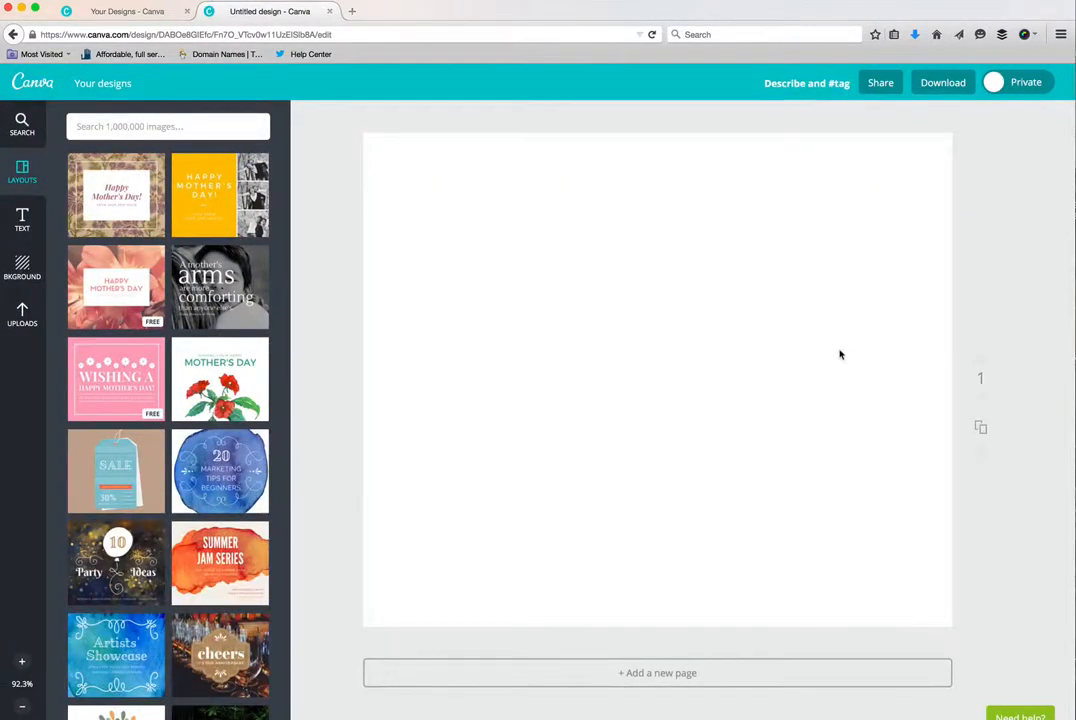
pyautogui.click(128, 14)
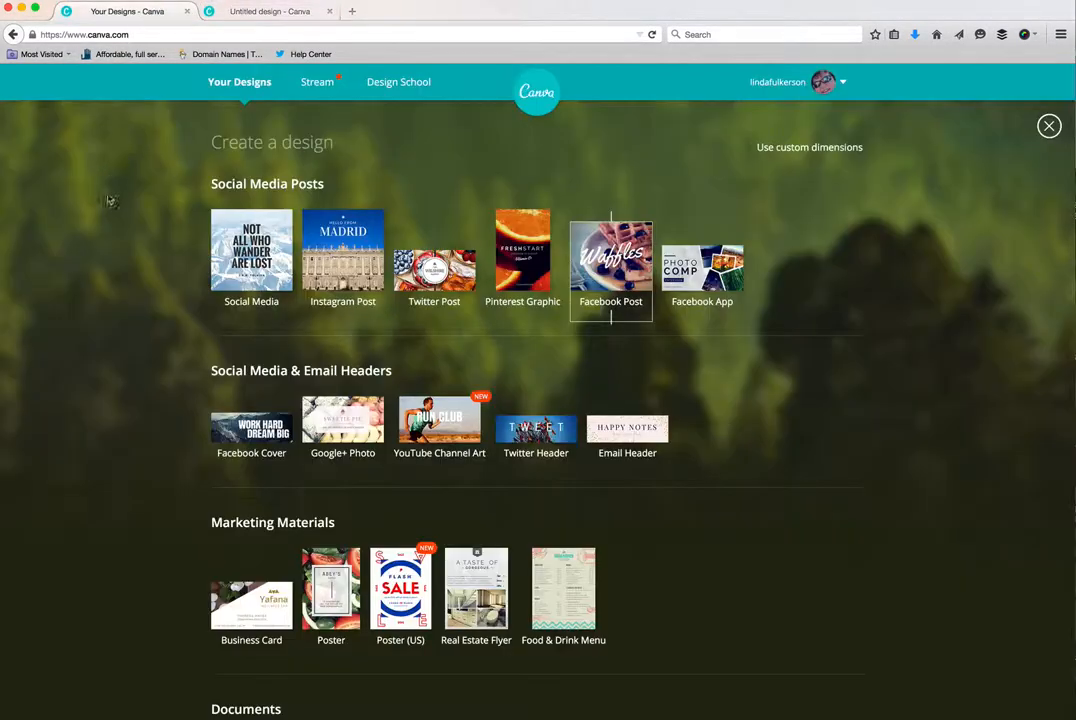
pyautogui.click(531, 104)
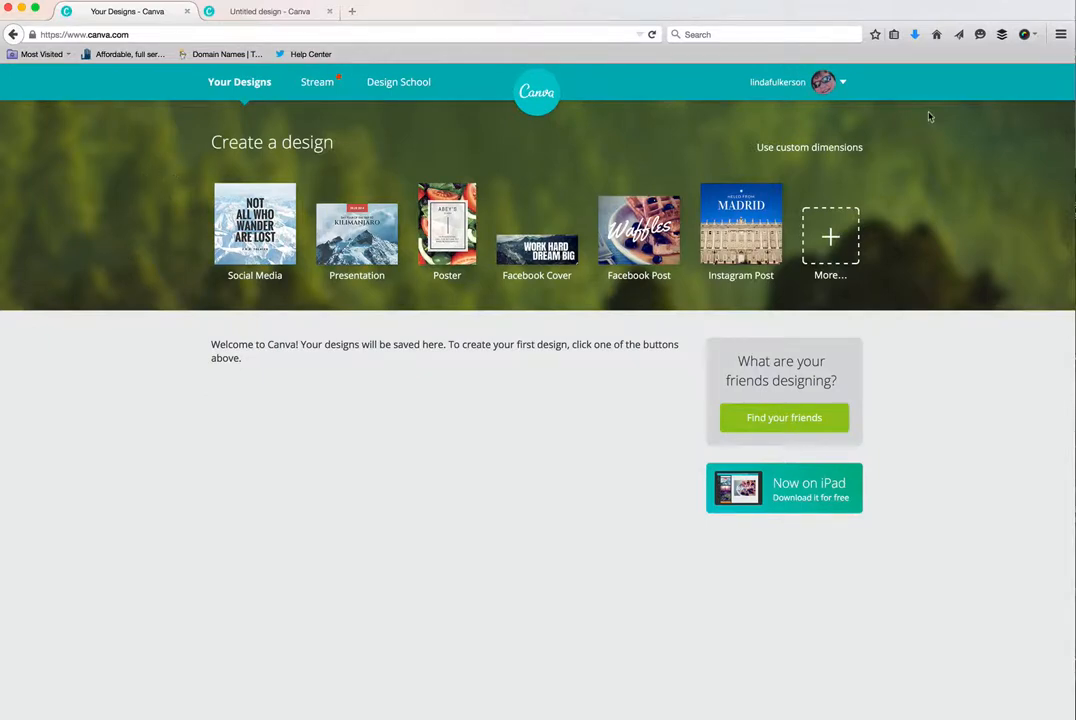
# - Log out of the account and sign back in with Facebook
pyautogui.click(830, 84)
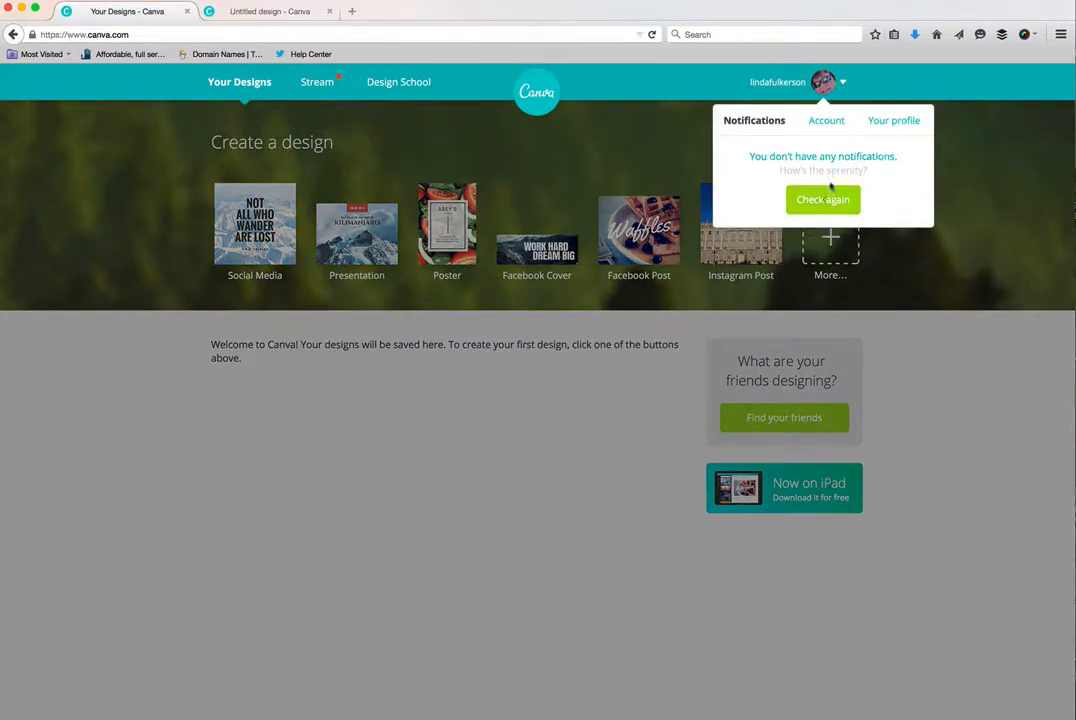
pyautogui.click(836, 123)
pyautogui.click(826, 289)
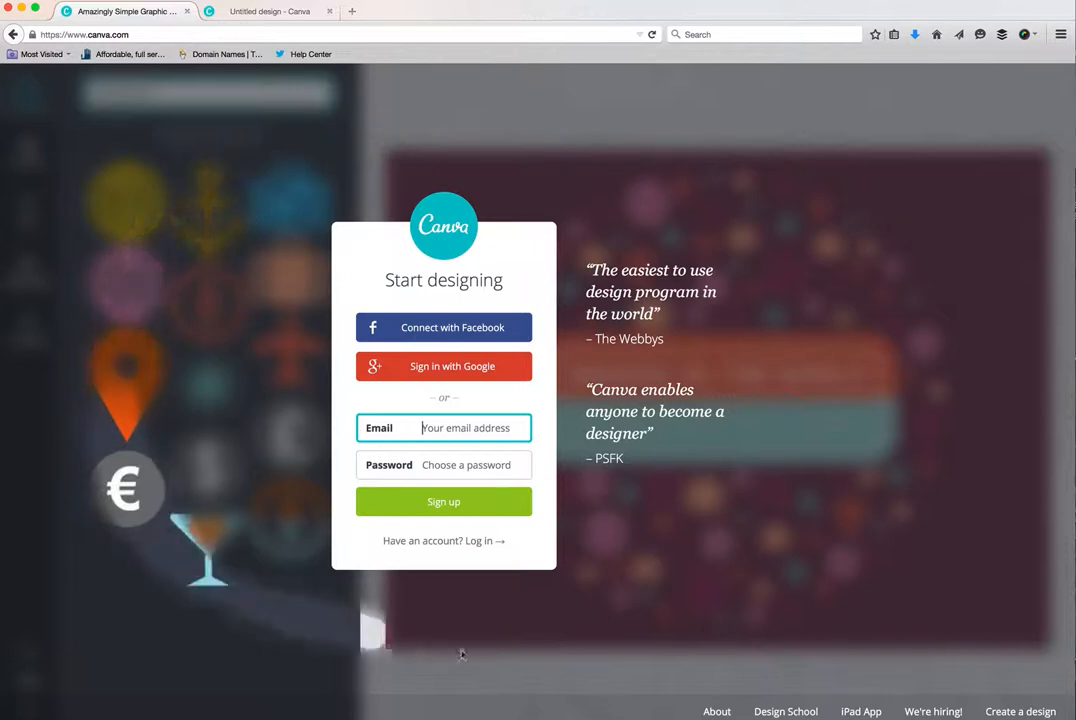
pyautogui.click(828, 471)
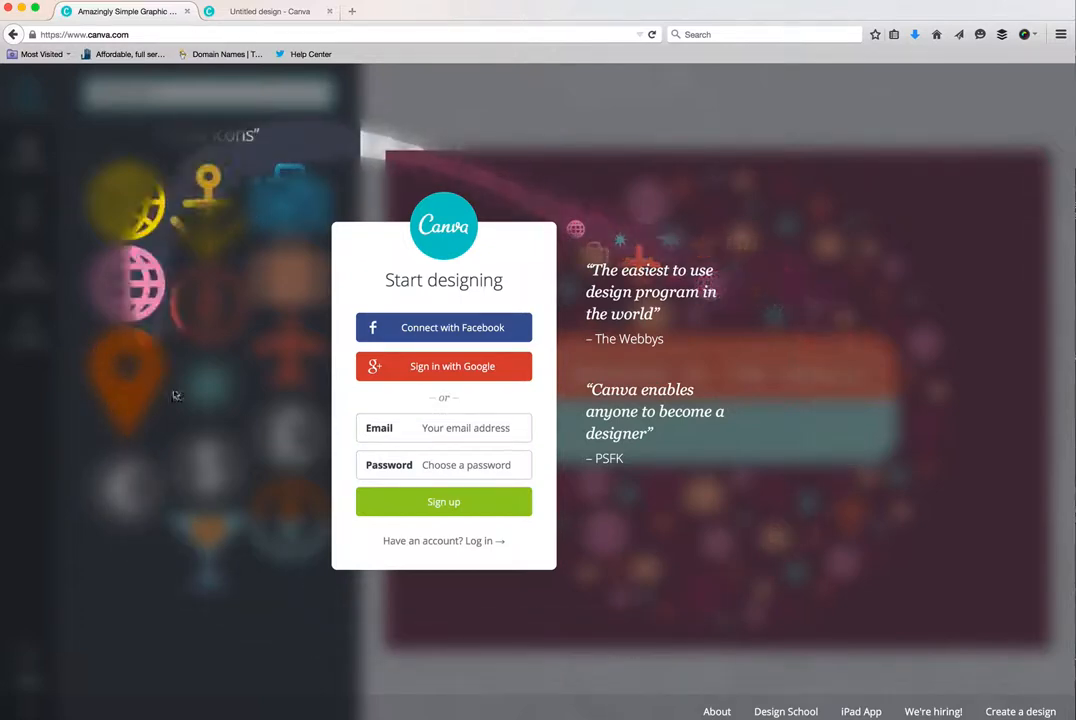
pyautogui.click(440, 328)
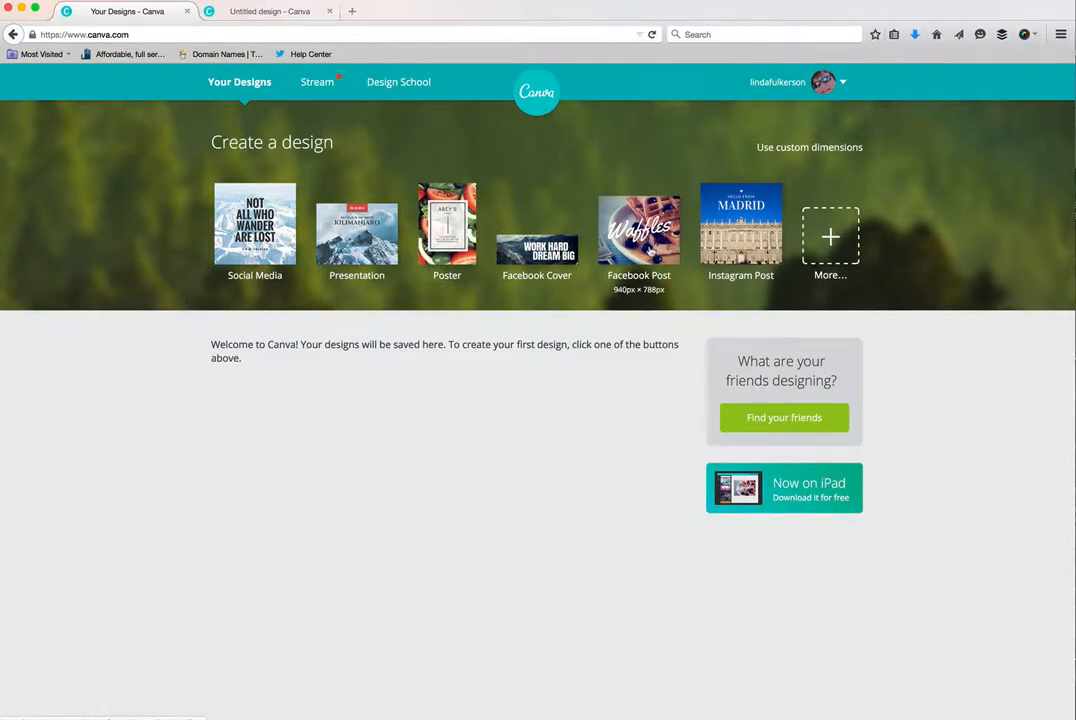
# - Create a new Facebook Post design and close the earlier untitled design
pyautogui.click(650, 252)
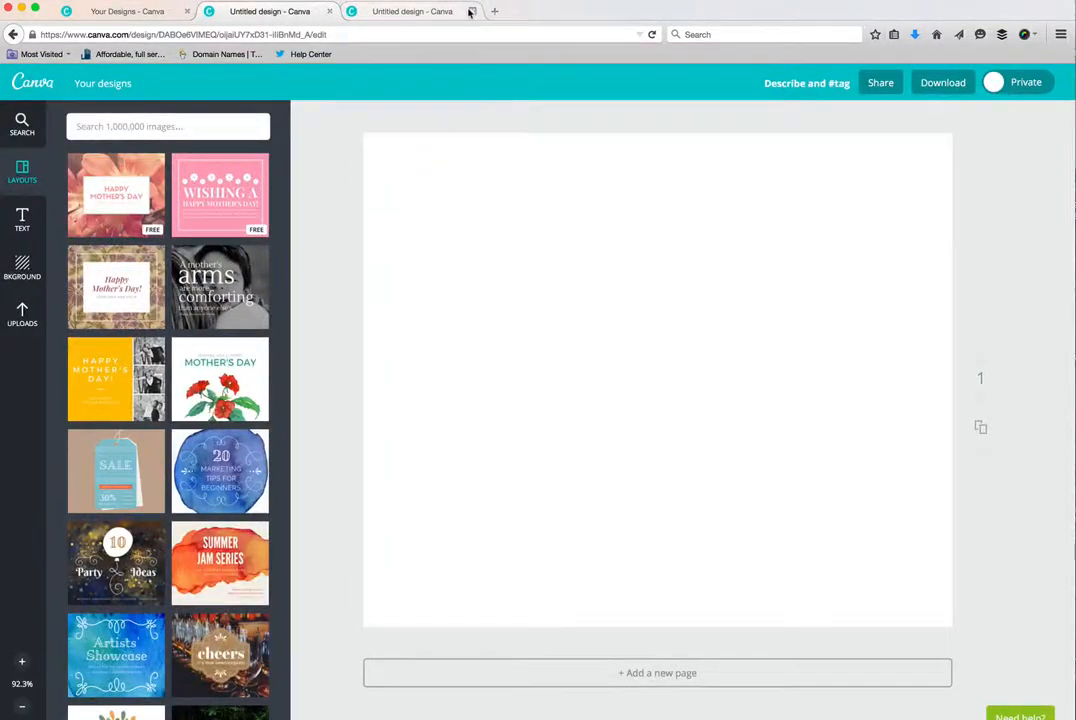
pyautogui.click(472, 11)
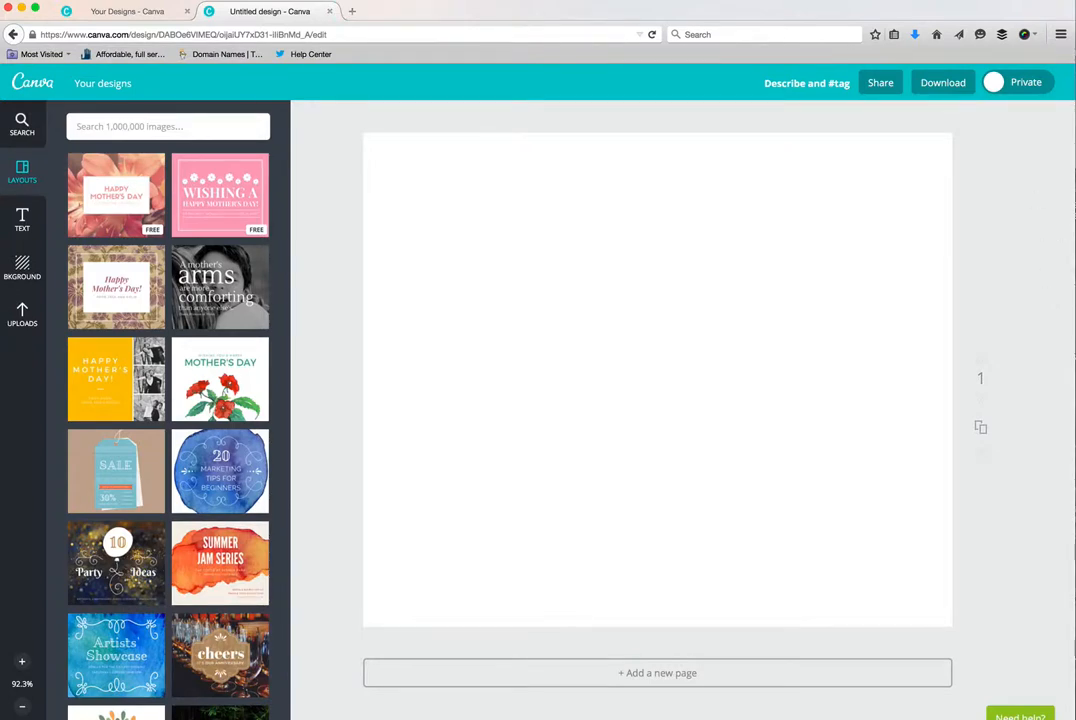
# - Apply the photo grid layout with one tall frame beside two stacked frames to the blank page
pyautogui.click(20, 122)
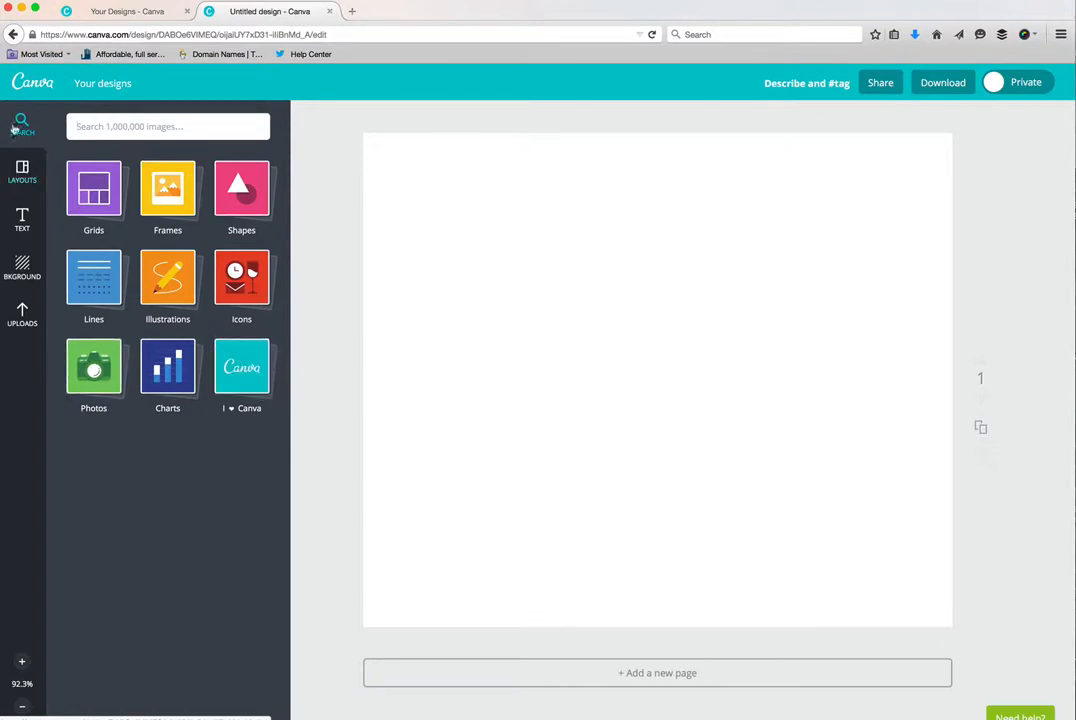
pyautogui.click(20, 178)
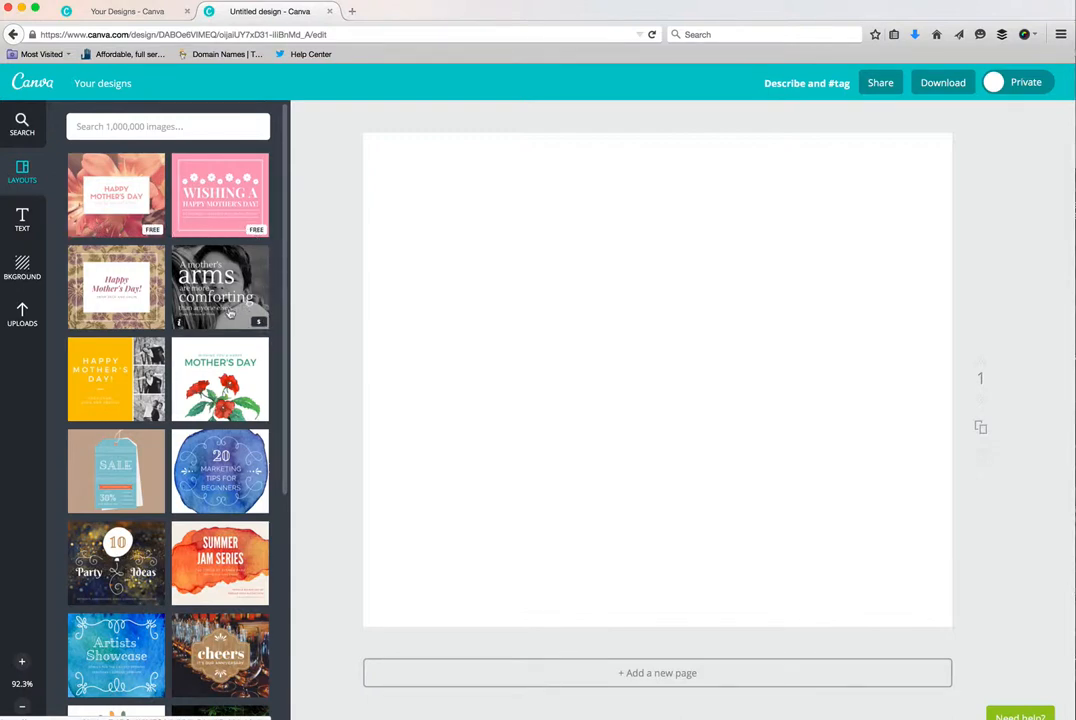
pyautogui.scroll(-5, 229, 313)
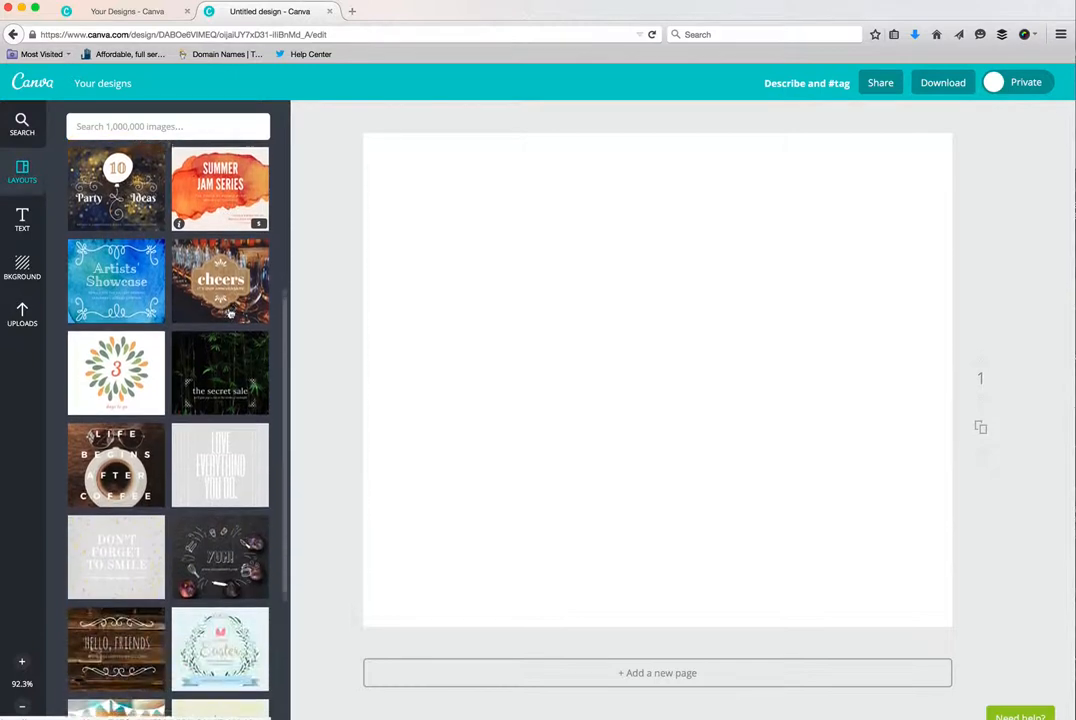
pyautogui.scroll(-6, 229, 313)
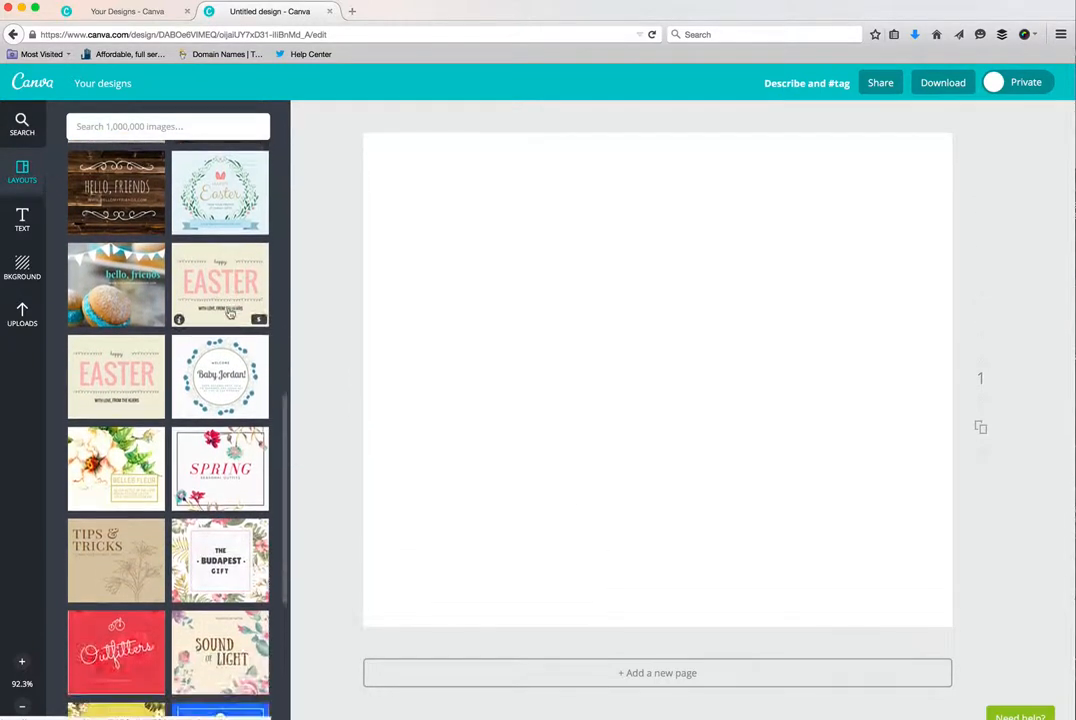
pyautogui.scroll(-5, 229, 313)
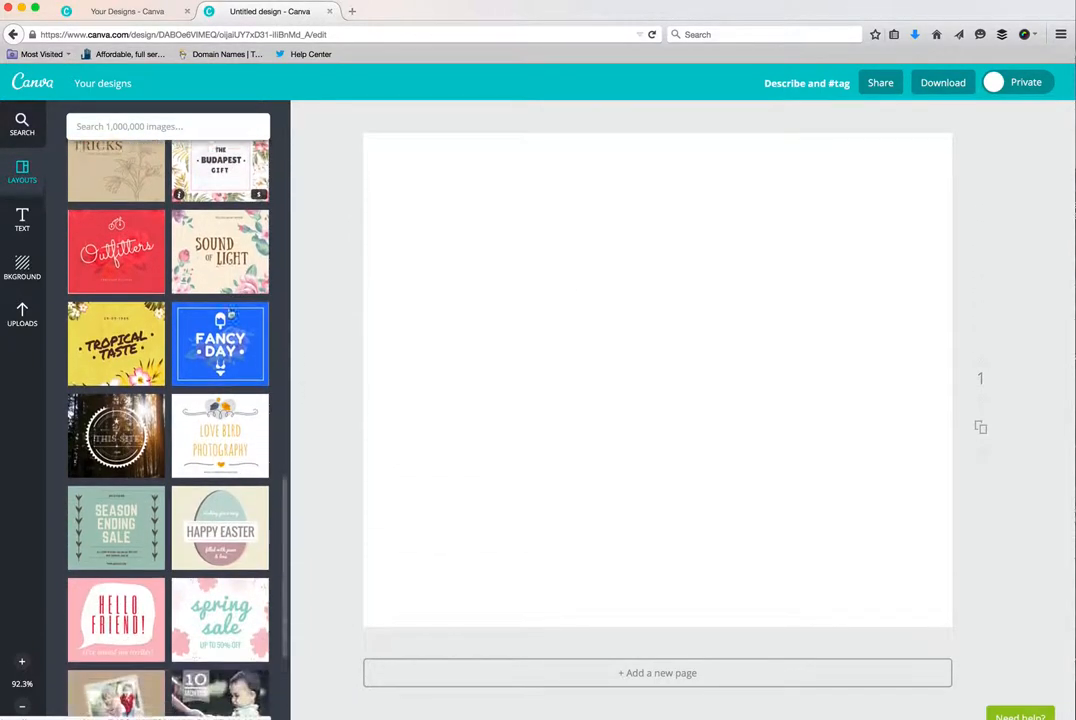
pyautogui.scroll(-6, 229, 313)
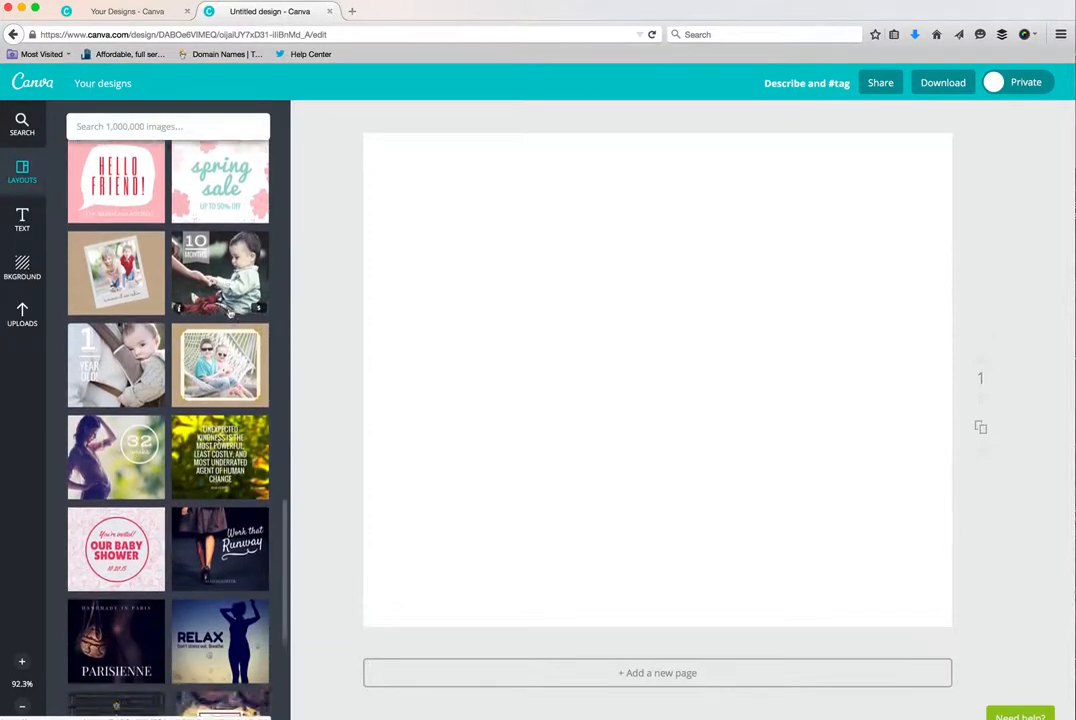
pyautogui.scroll(-3, 229, 314)
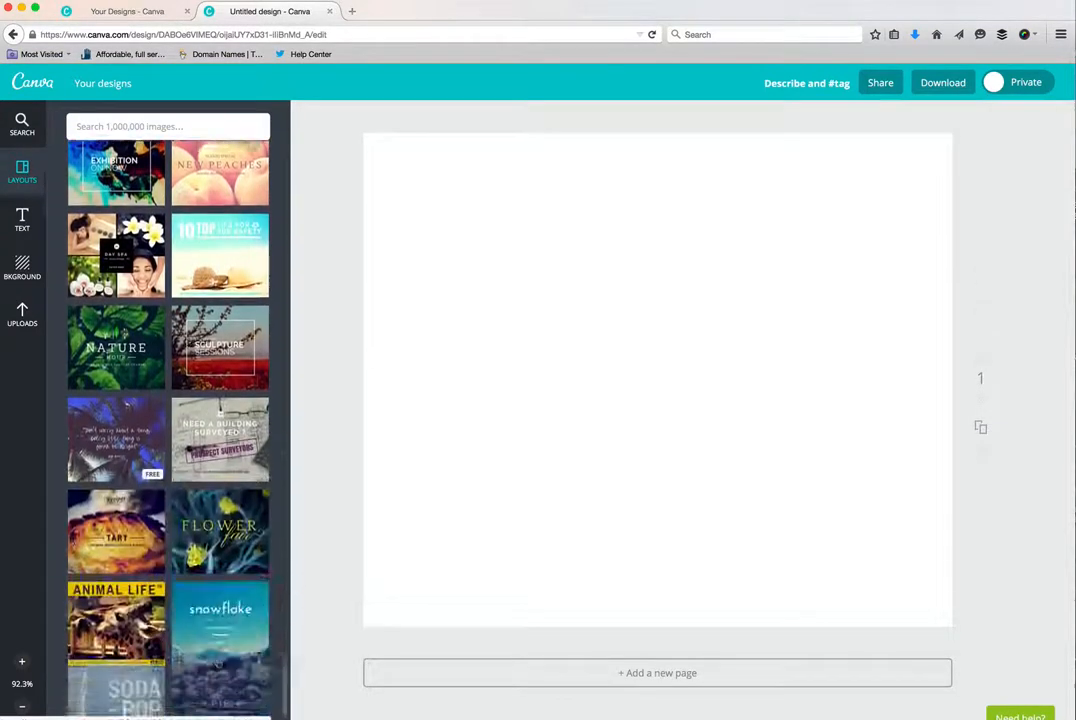
pyautogui.scroll(-5, 217, 641)
pyautogui.scroll(-6, 217, 641)
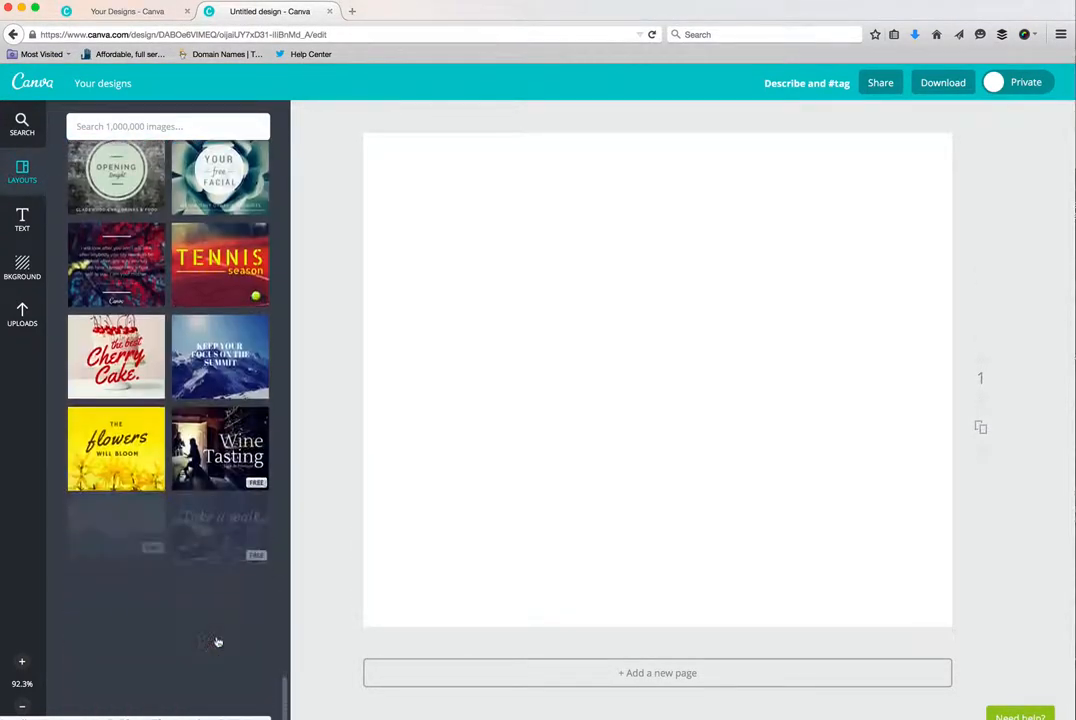
pyautogui.scroll(-10, 217, 641)
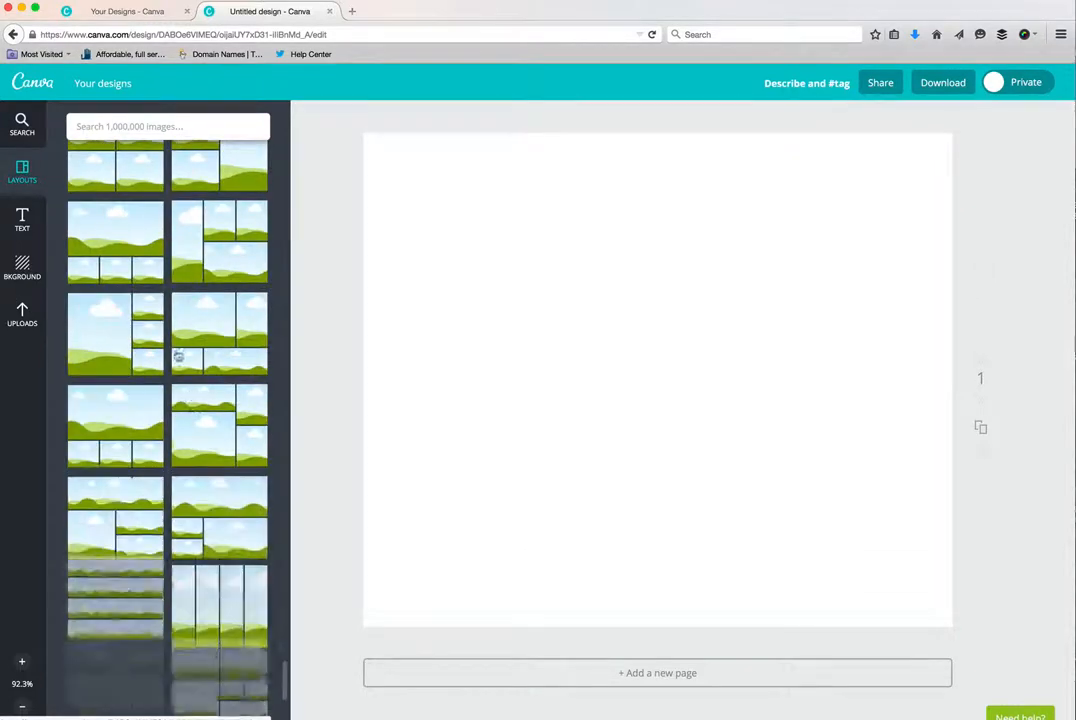
pyautogui.scroll(5, 168, 380)
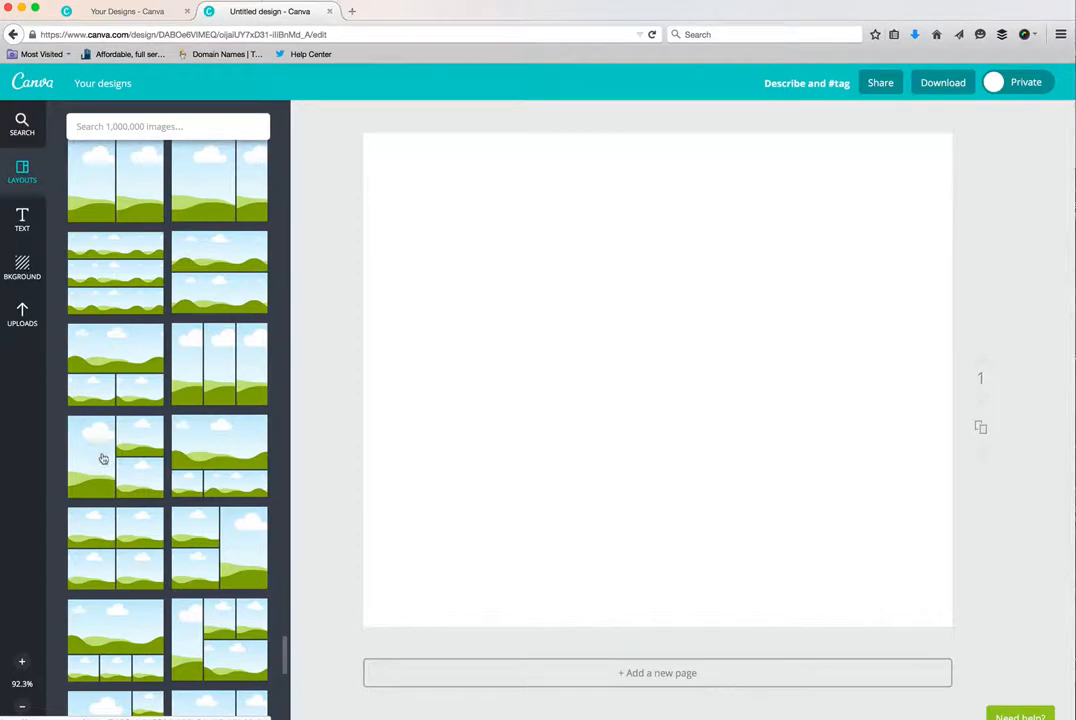
pyautogui.moveTo(103, 458); pyautogui.dragTo(591, 406)
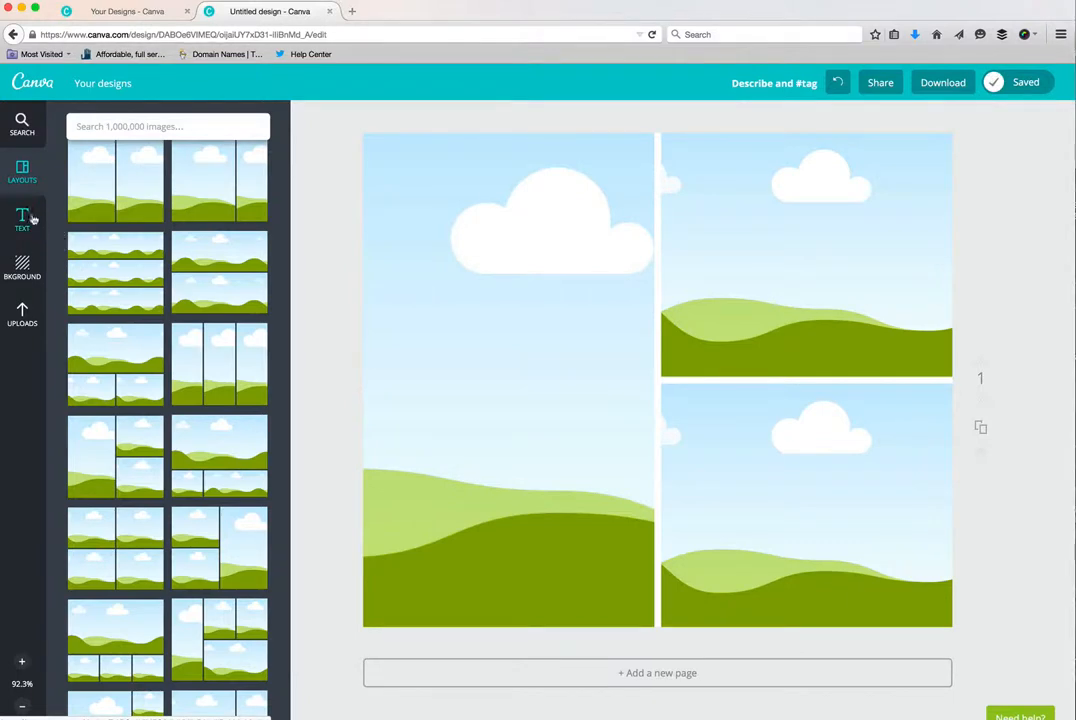
# - Fill the grid's tall frame with the free purple flower and bee photo, and replace it with the free typewriter photo
pyautogui.click(22, 124)
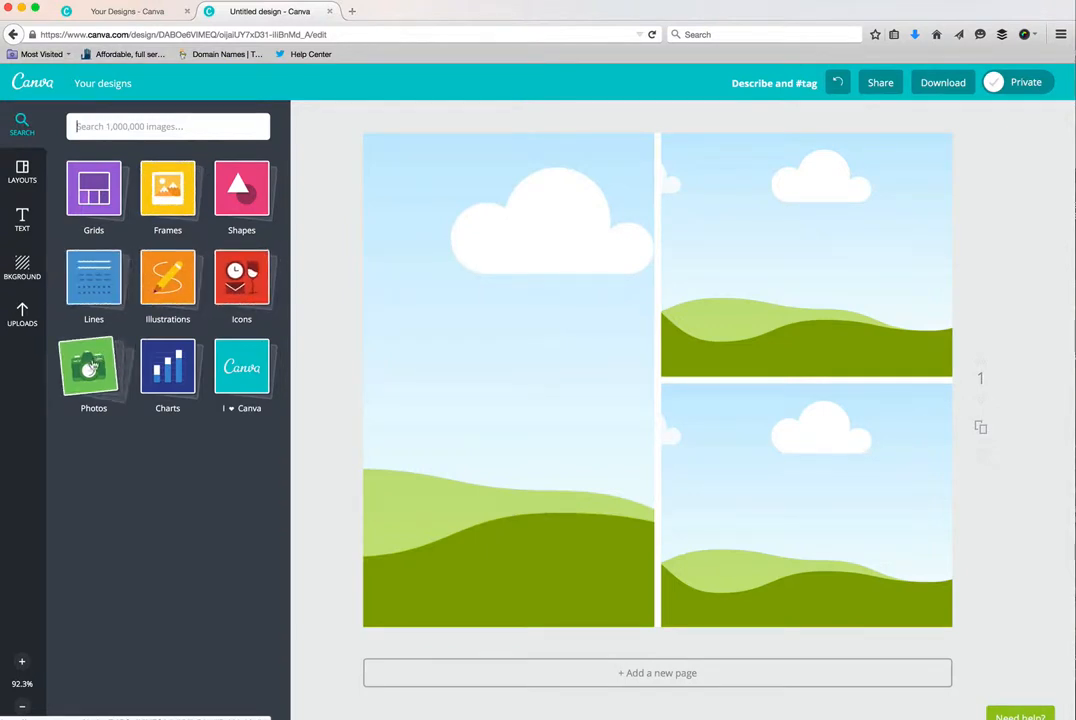
pyautogui.click(93, 368)
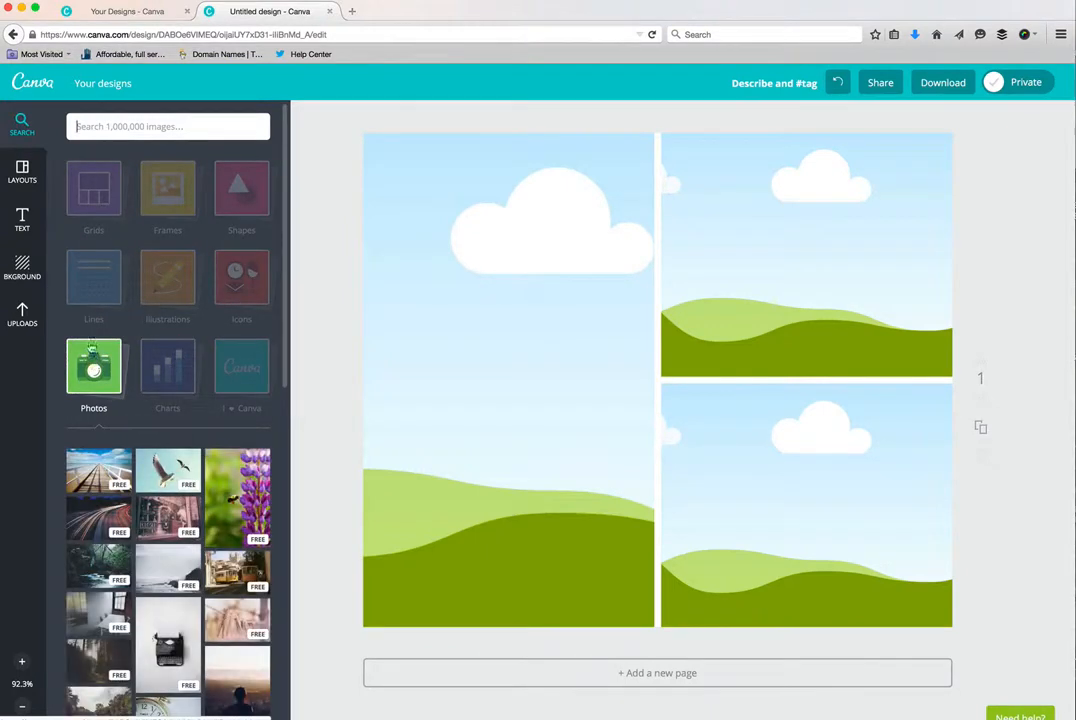
pyautogui.scroll(-4, 220, 450)
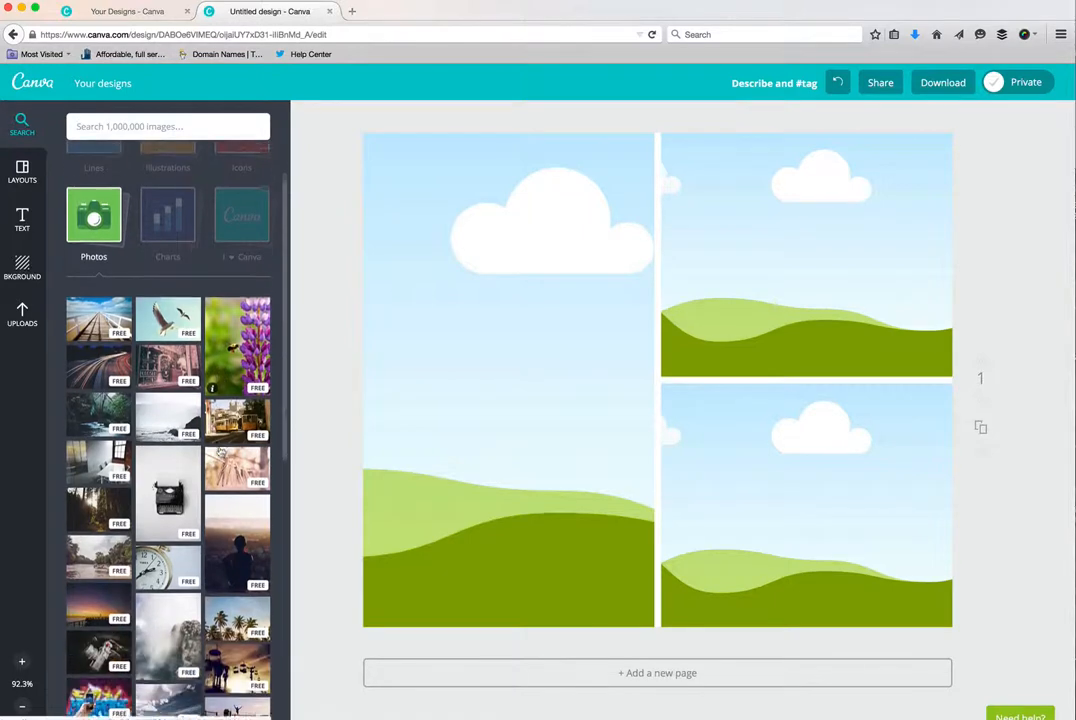
pyautogui.moveTo(245, 342); pyautogui.dragTo(427, 379)
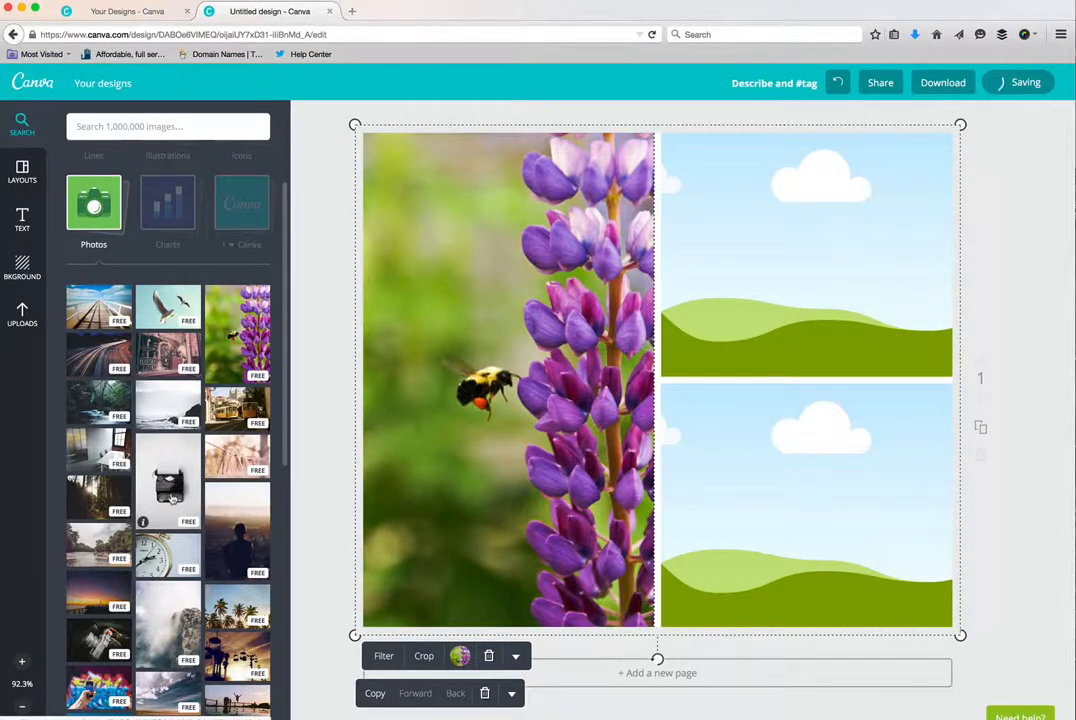
pyautogui.moveTo(145, 505); pyautogui.dragTo(470, 490)
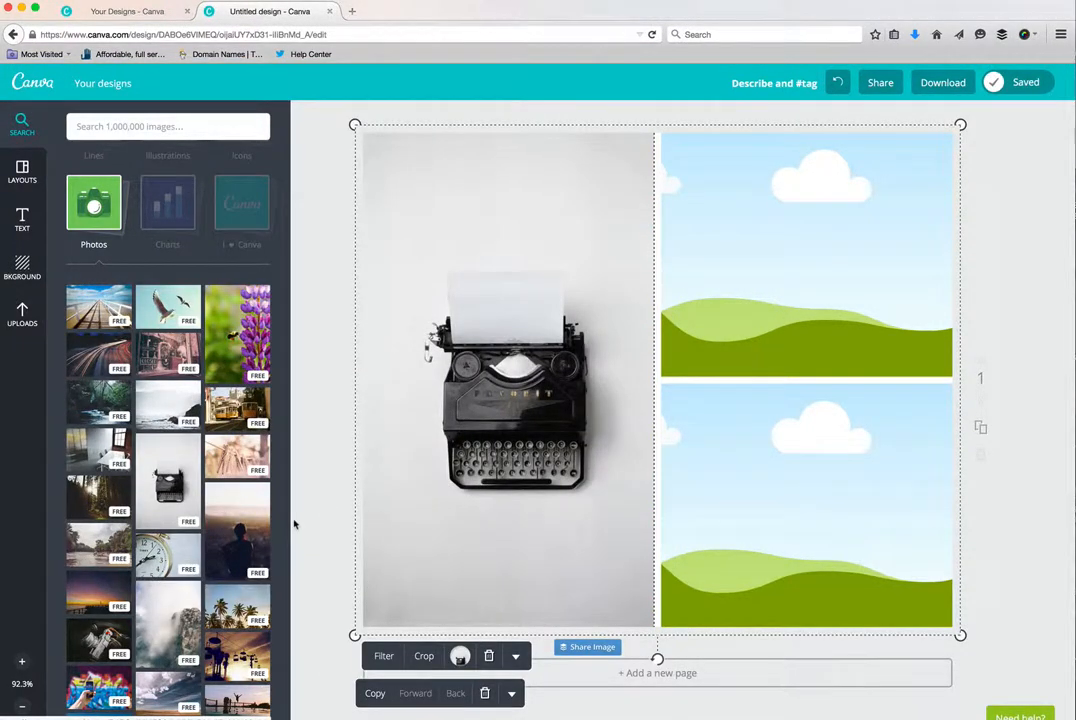
# - Replace the typewriter photo in the grid's tall frame with the photo of two seagulls flying over water
pyautogui.scroll(-10, 243, 527)
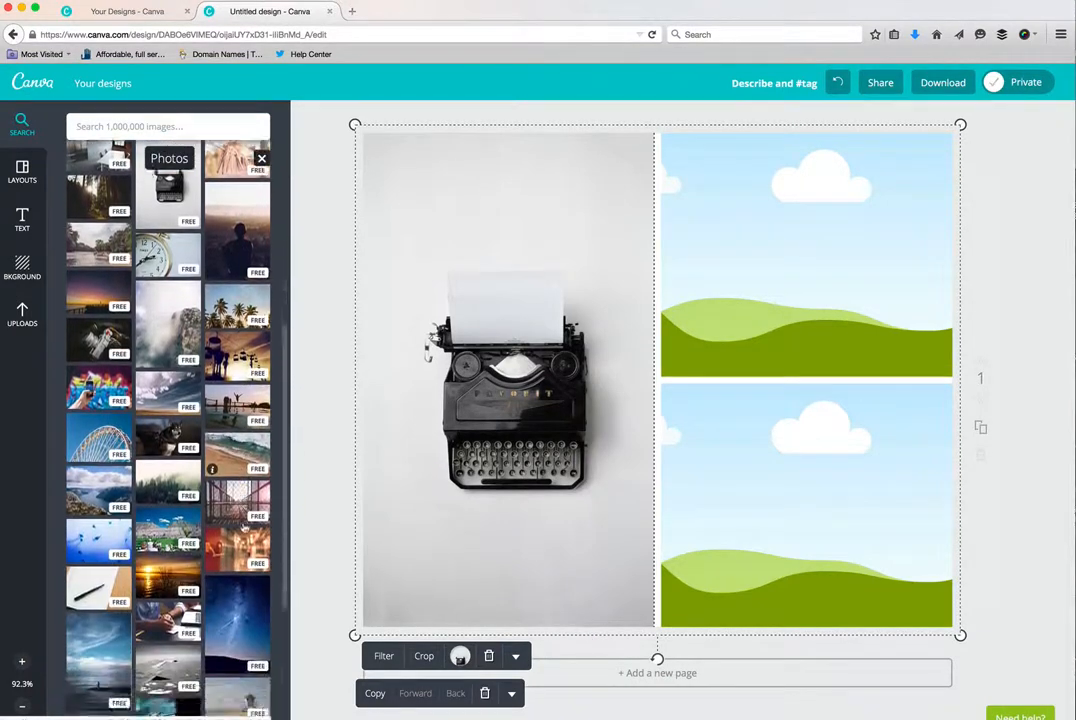
pyautogui.scroll(-5, 243, 527)
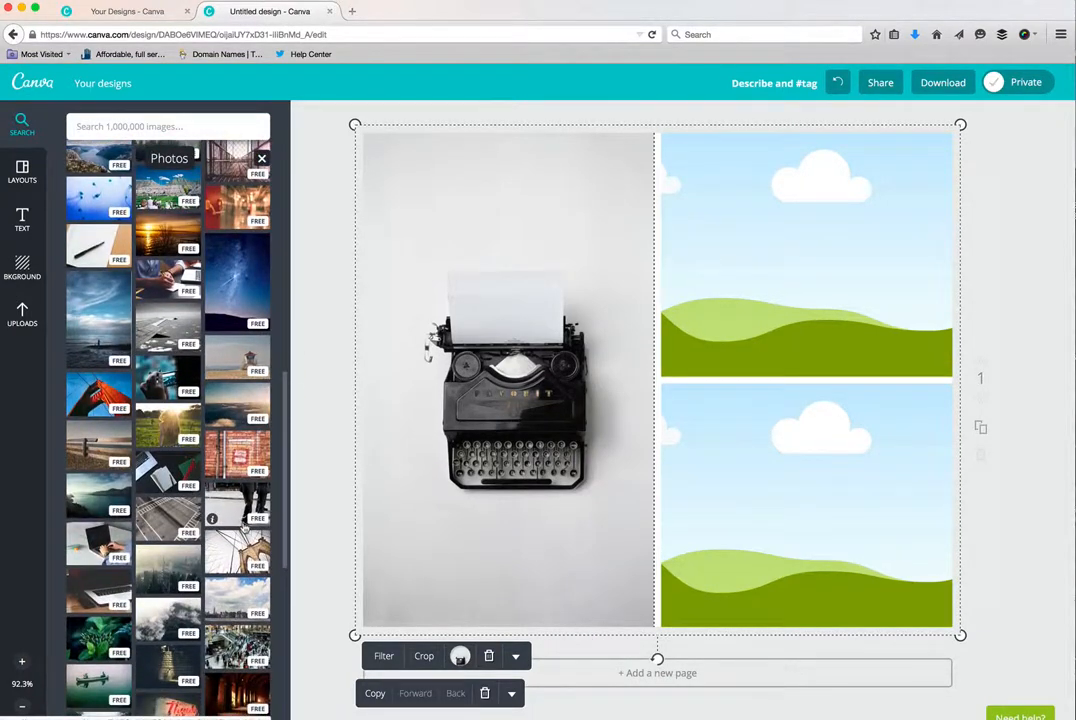
pyautogui.scroll(-5, 243, 527)
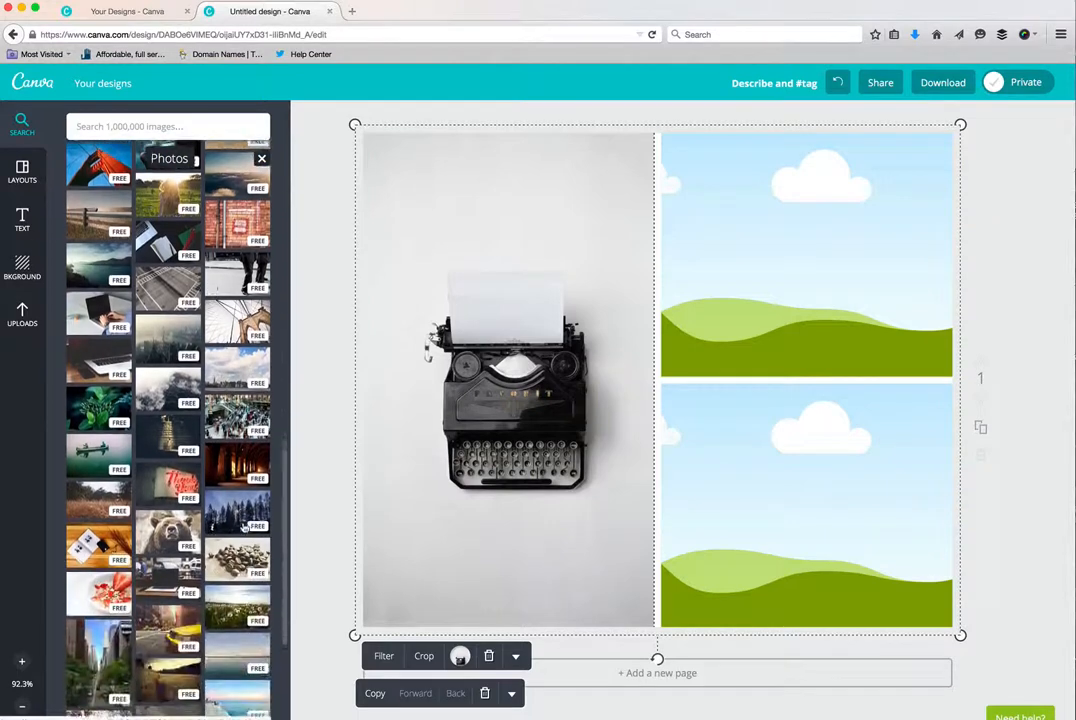
pyautogui.scroll(-7, 243, 527)
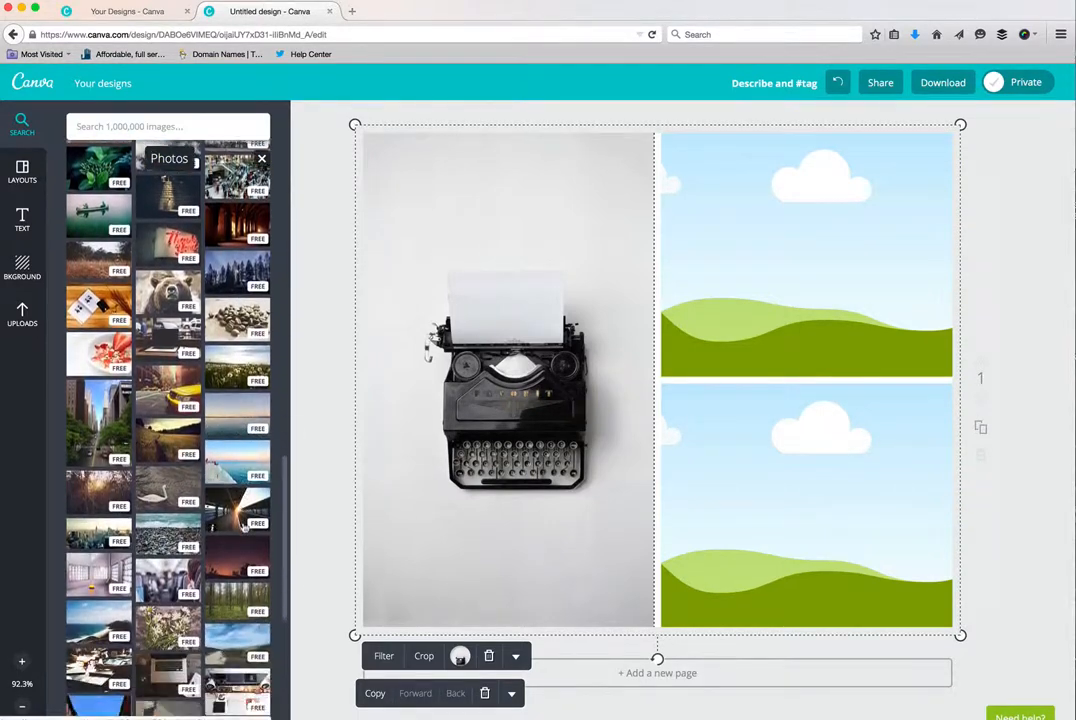
pyautogui.scroll(-8, 243, 527)
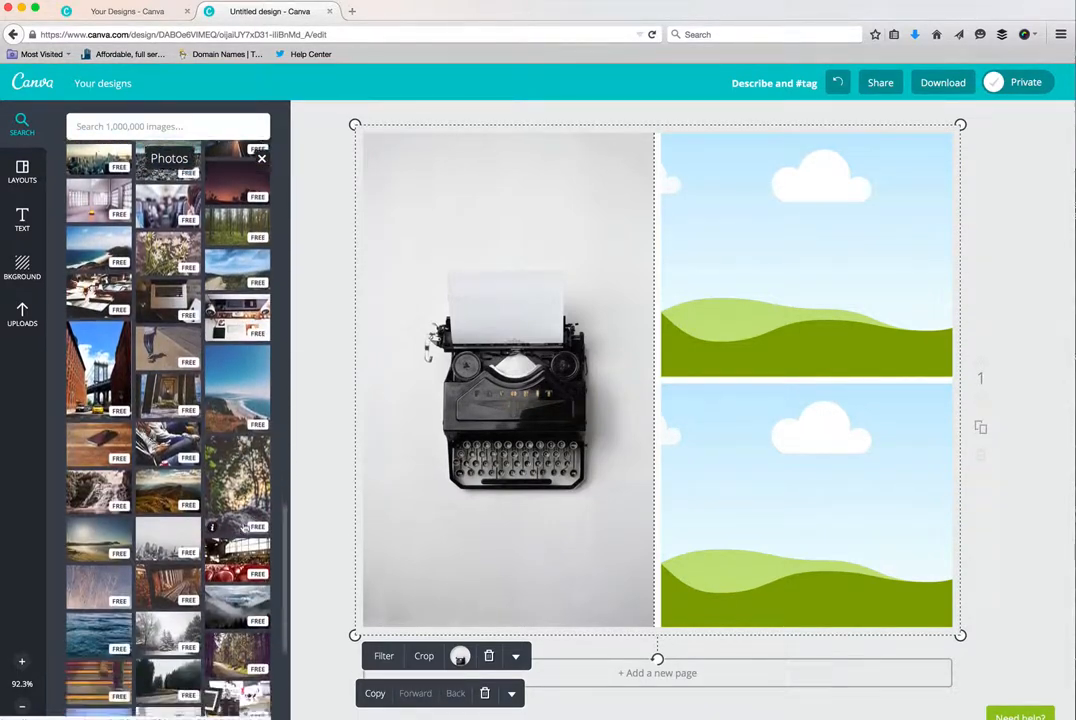
pyautogui.scroll(-6, 243, 527)
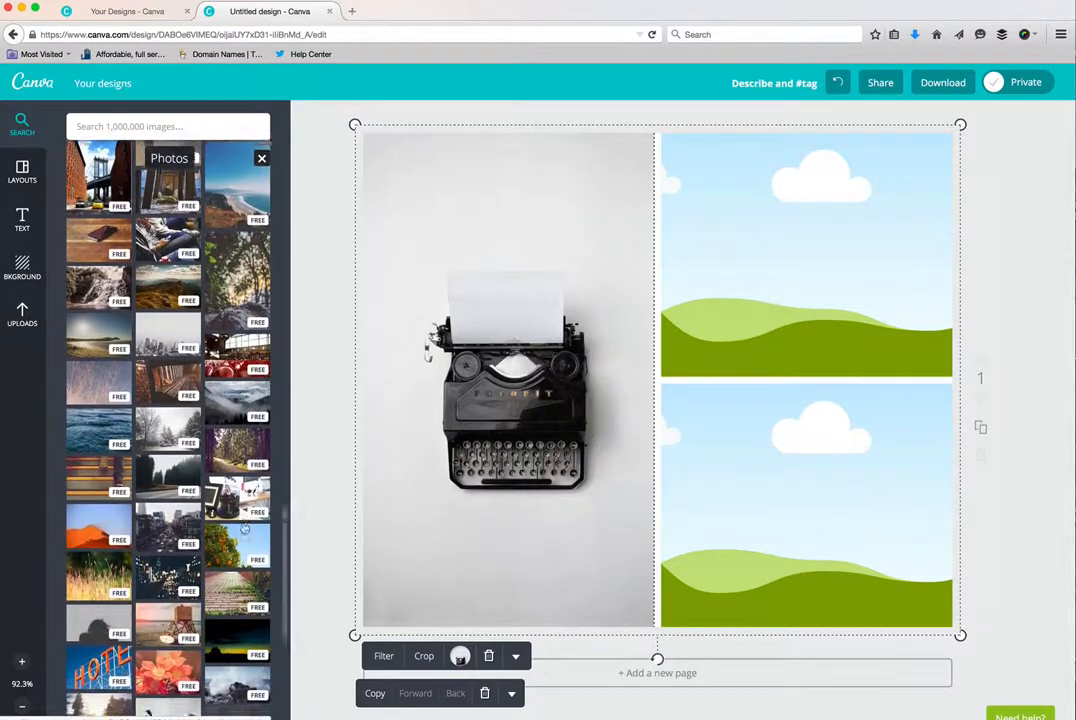
pyautogui.scroll(-8, 243, 527)
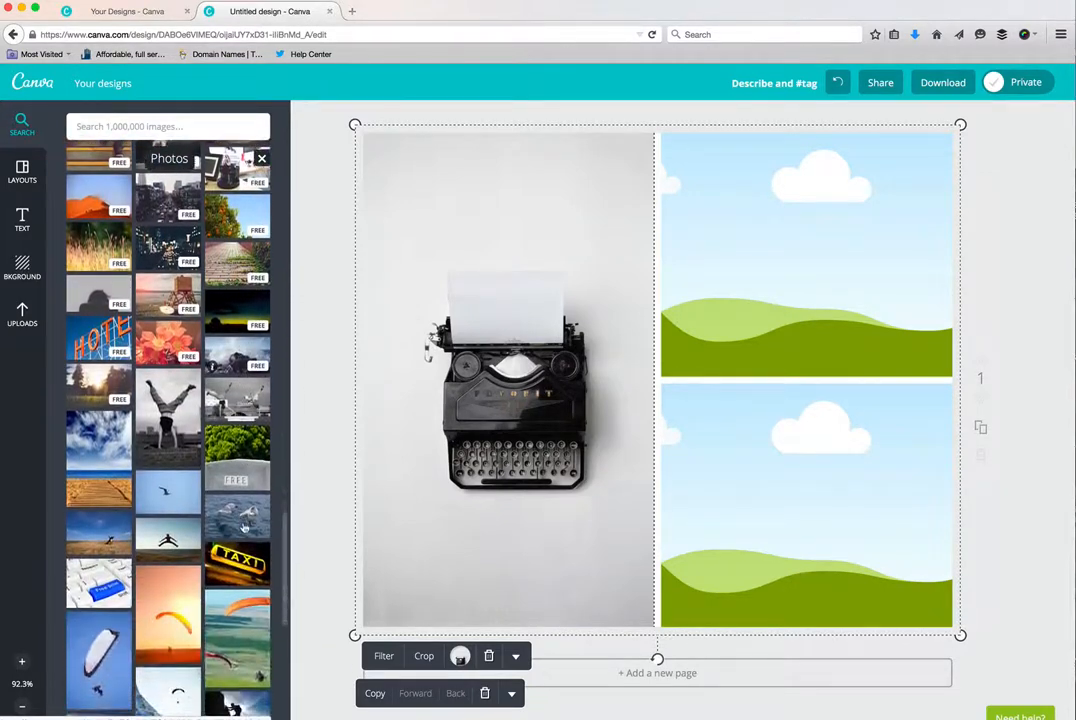
pyautogui.scroll(-1, 243, 527)
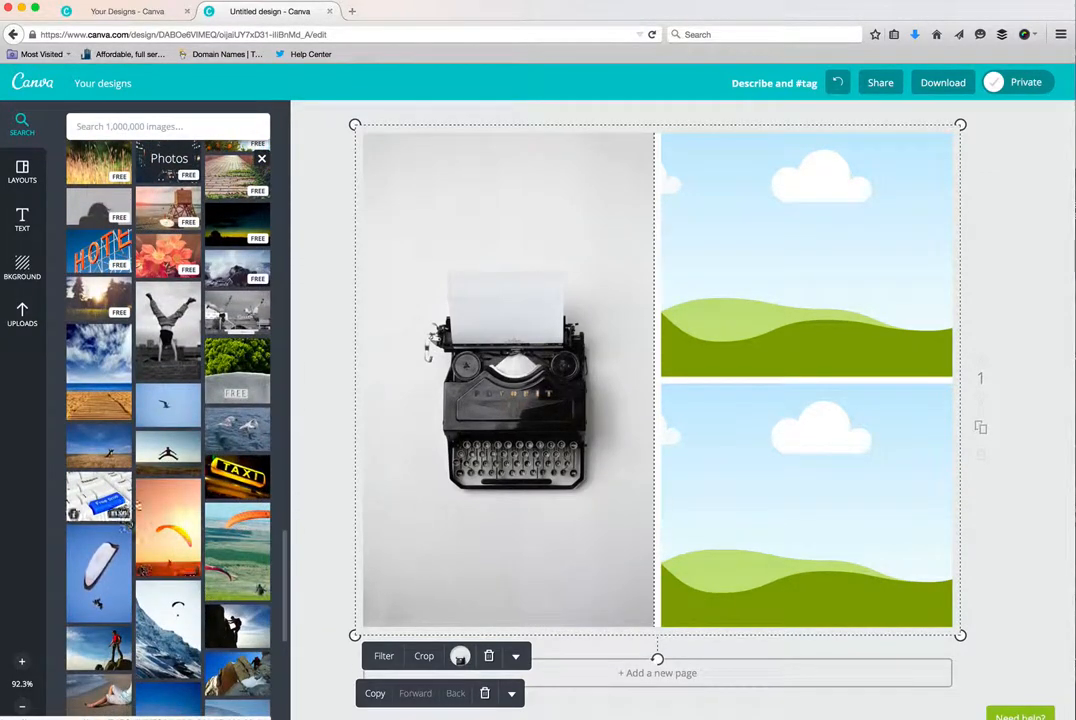
pyautogui.moveTo(248, 450); pyautogui.dragTo(456, 455)
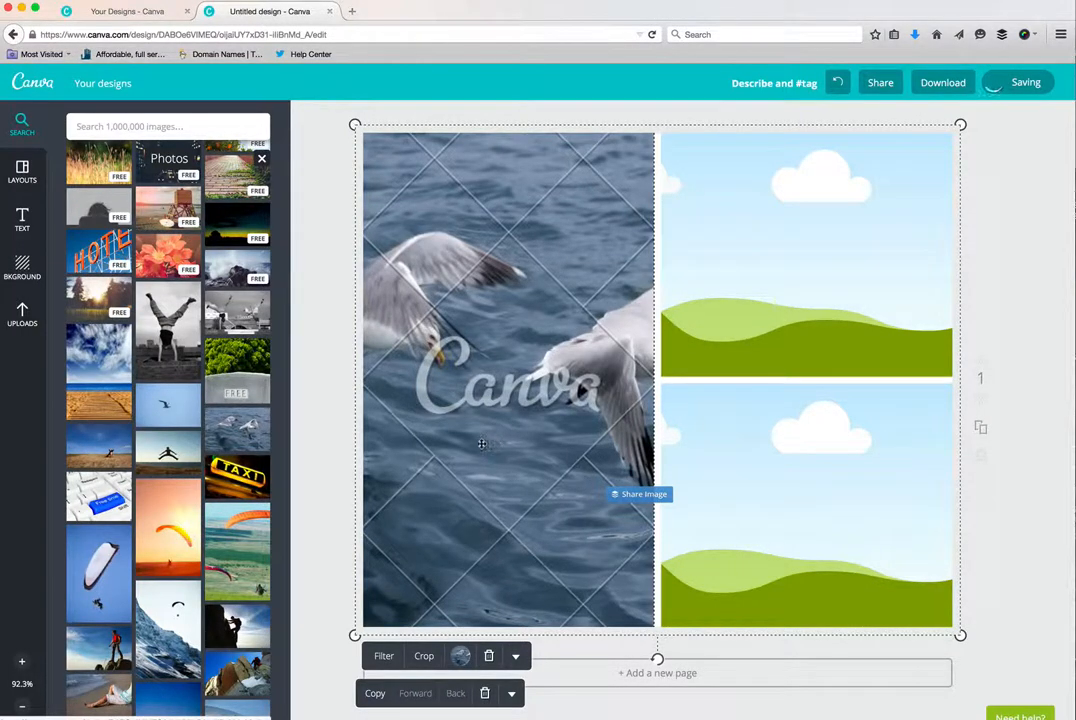
# - Try to pull the seagull photo out of the grid, move the grid back over the page, and delete the photo from the tall frame
pyautogui.moveTo(481, 443); pyautogui.dragTo(249, 447)
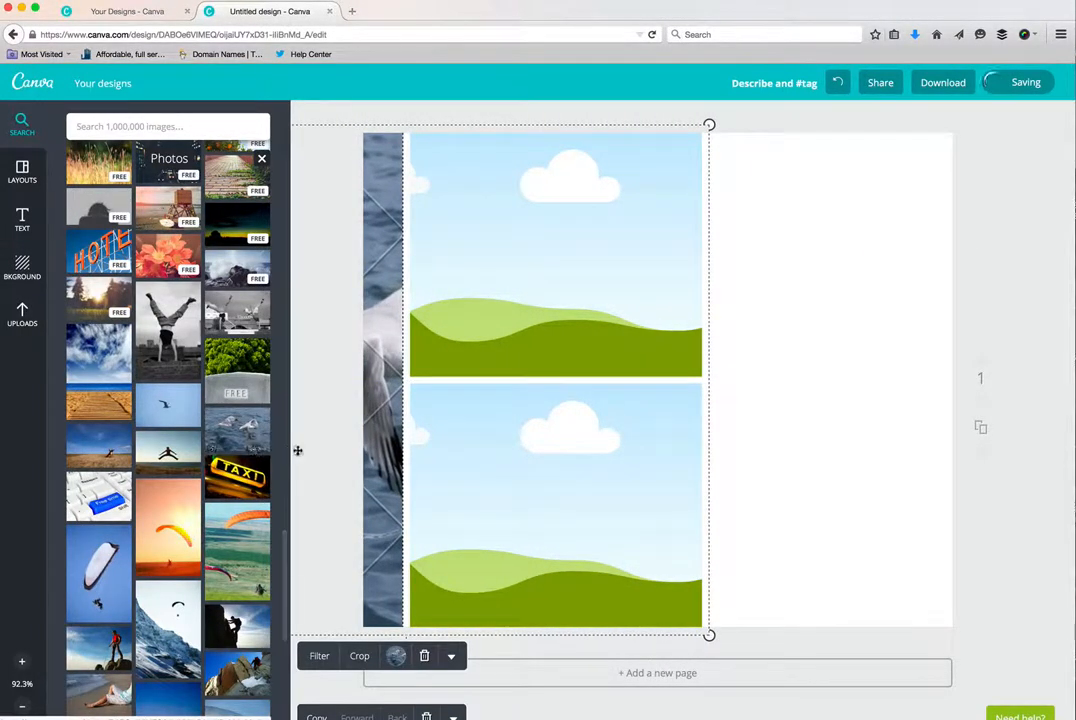
pyautogui.moveTo(403, 452); pyautogui.dragTo(654, 453)
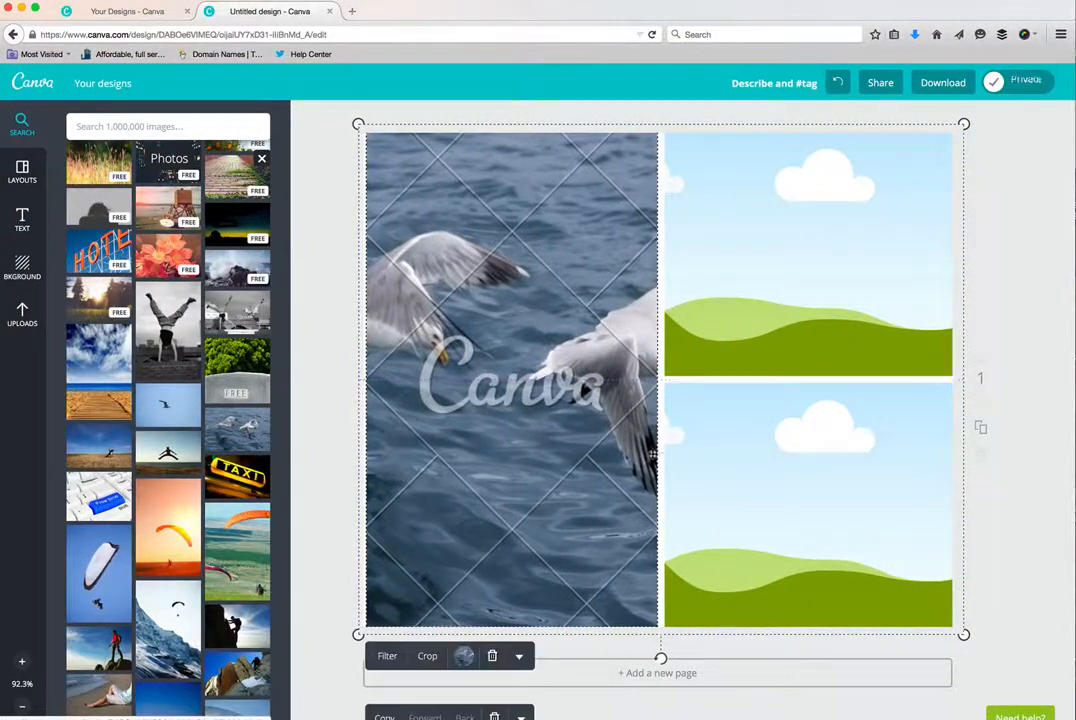
pyautogui.click(493, 657)
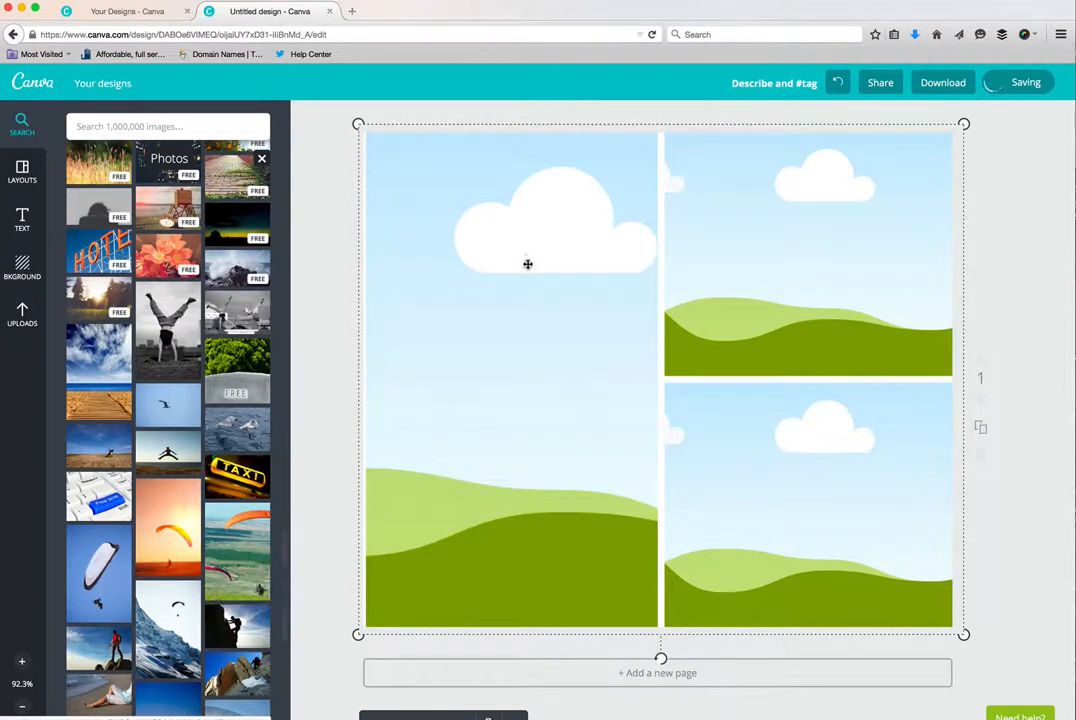
# - Look through the stock photos and the ready-made text designs
pyautogui.scroll(-10, 168, 420)
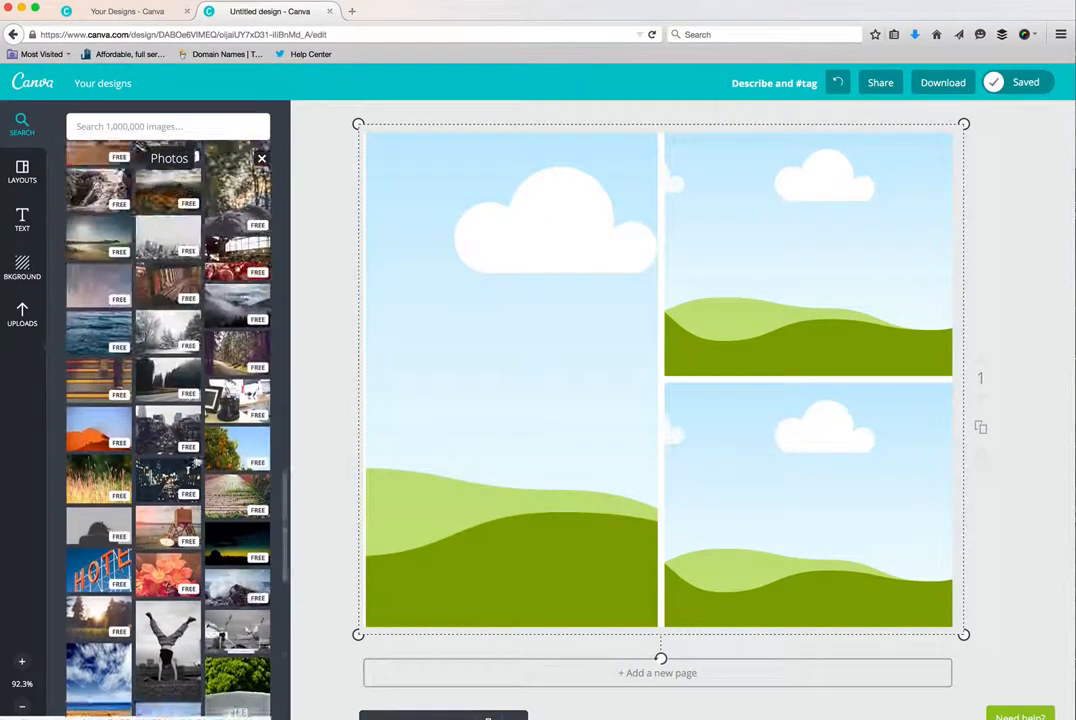
pyautogui.scroll(-10, 196, 459)
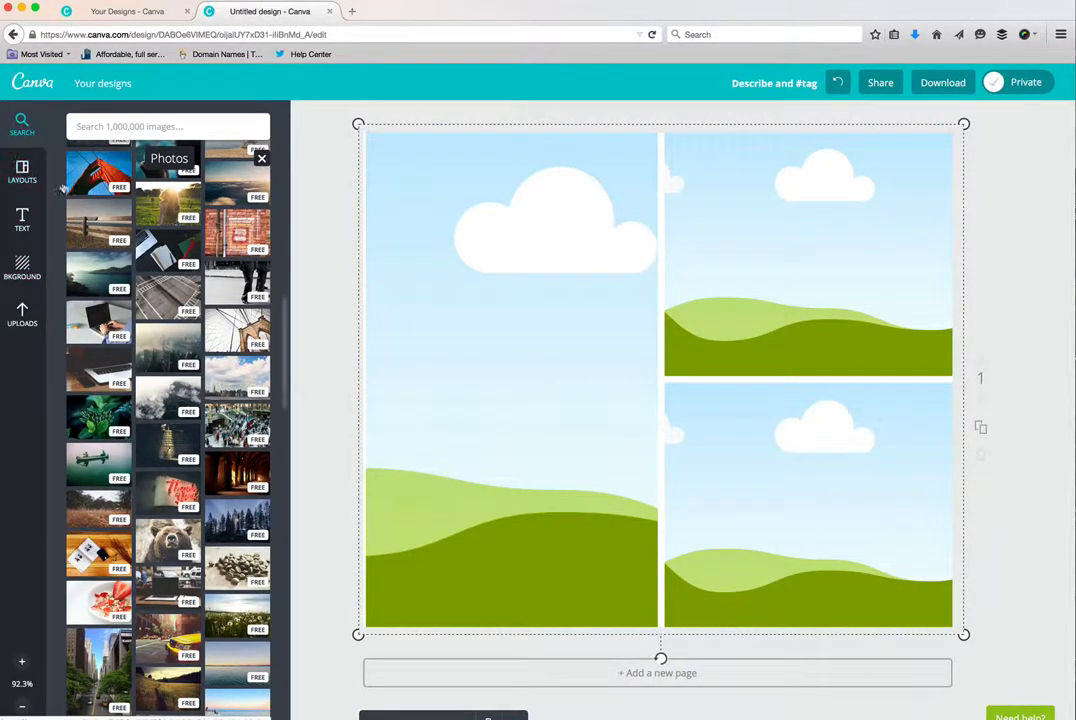
pyautogui.click(28, 217)
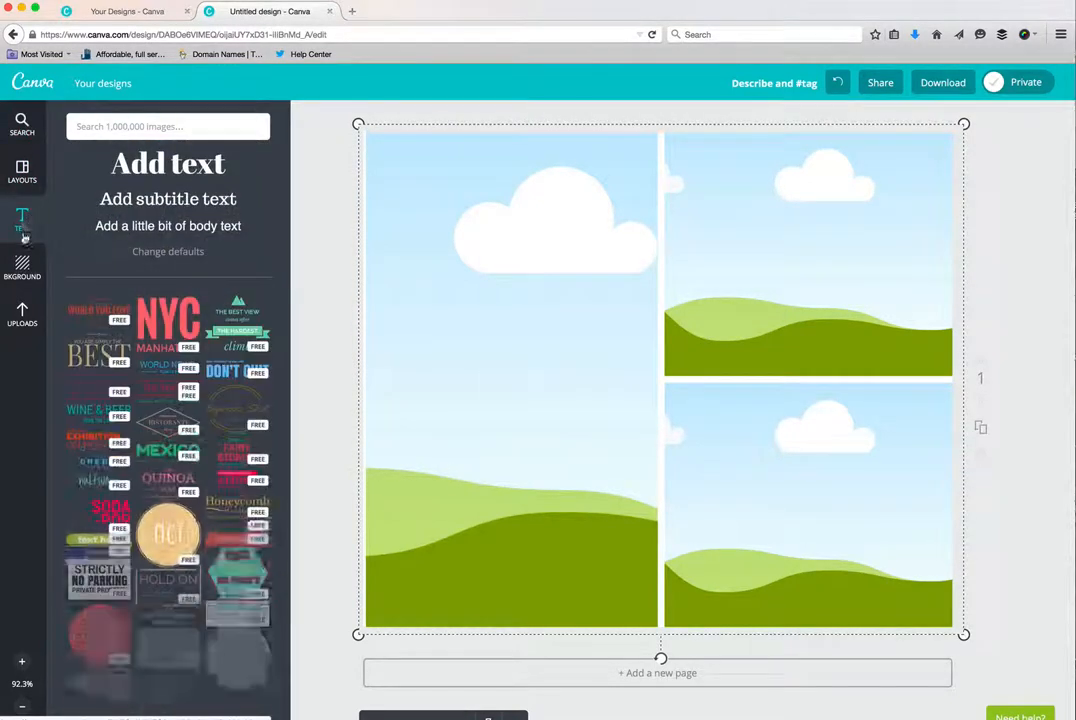
pyautogui.scroll(-10, 157, 466)
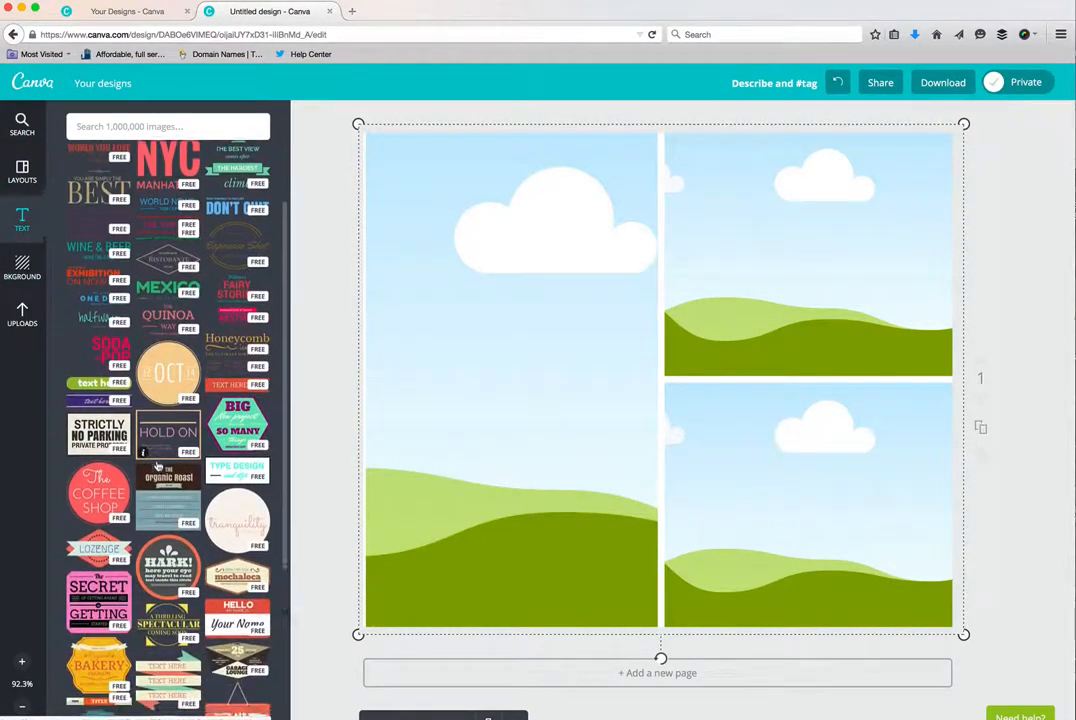
pyautogui.scroll(-1, 157, 466)
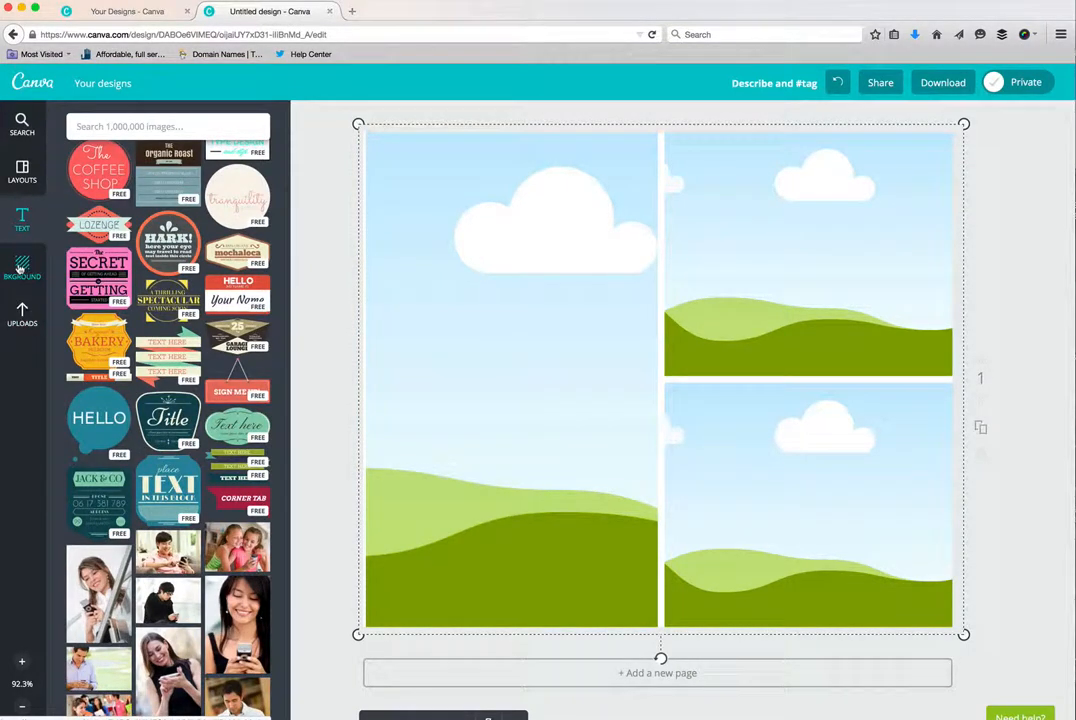
# - Set the red brick and stone wall image as the page background behind the photo grid
pyautogui.click(20, 268)
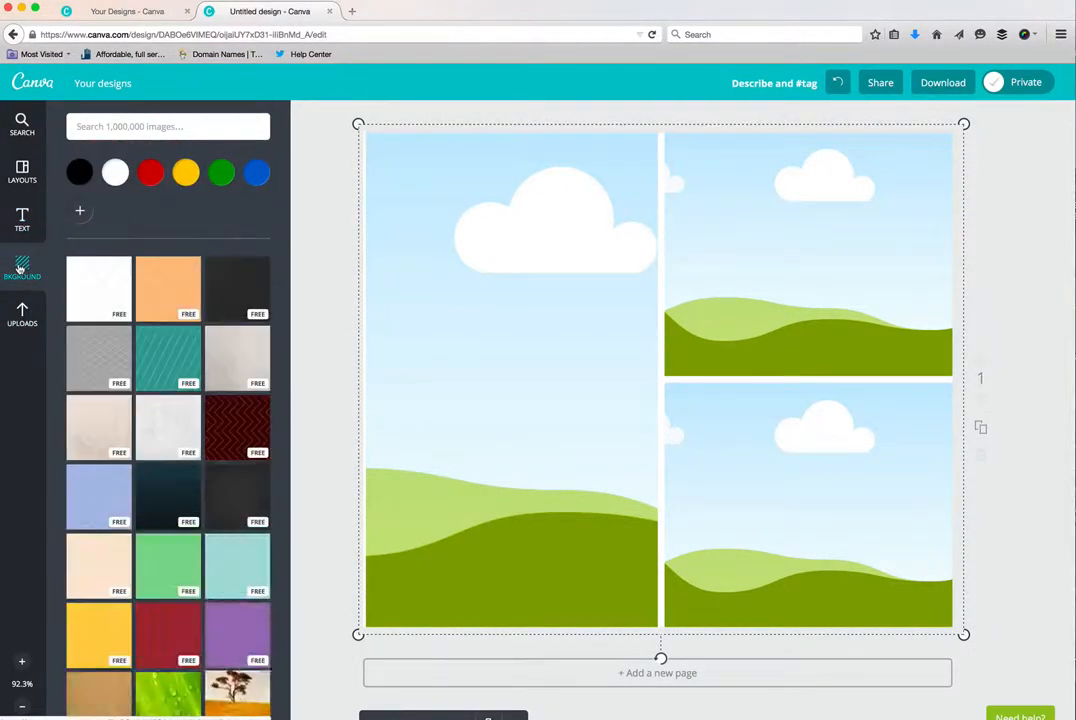
pyautogui.scroll(-4, 215, 645)
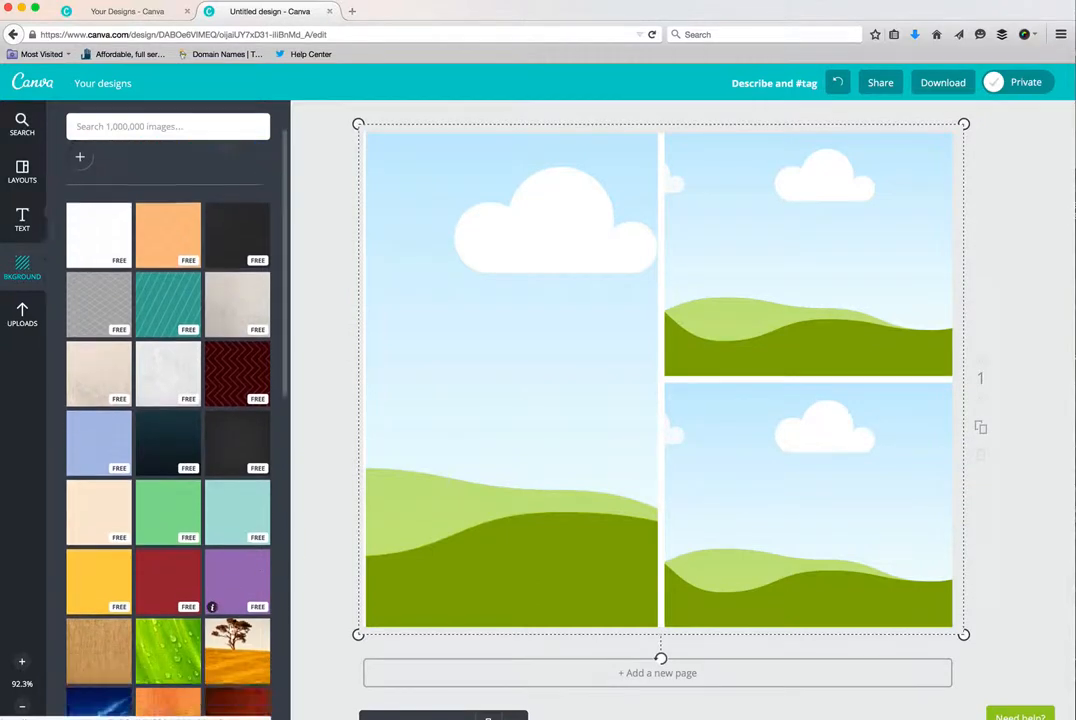
pyautogui.scroll(-9, 230, 628)
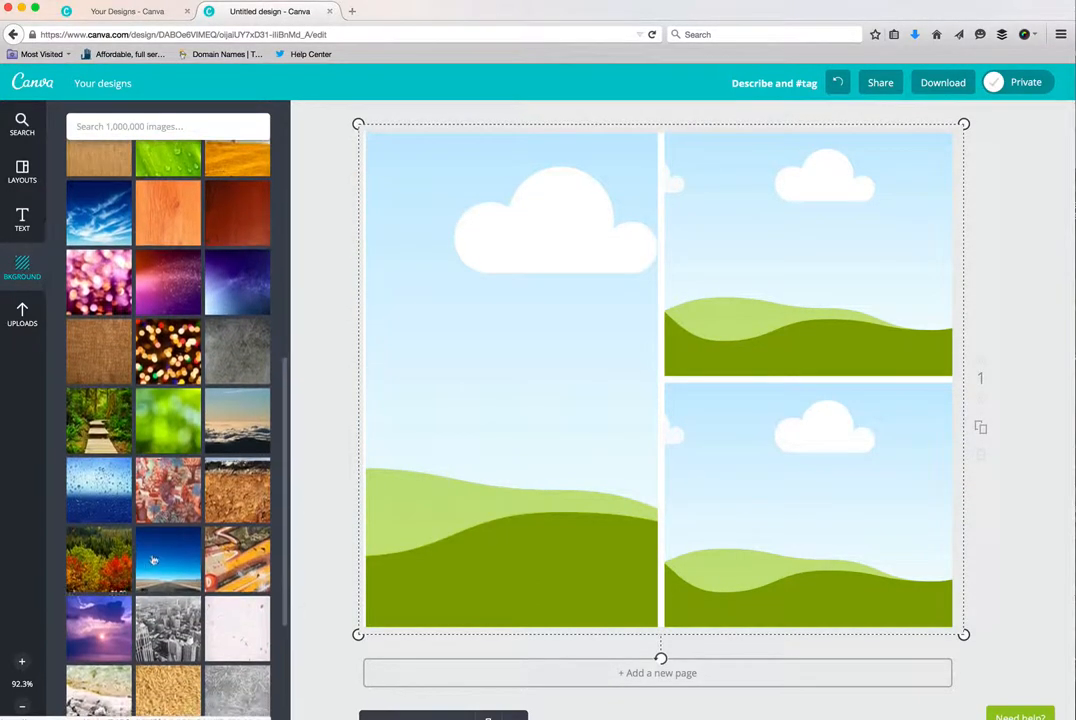
pyautogui.scroll(8, 178, 582)
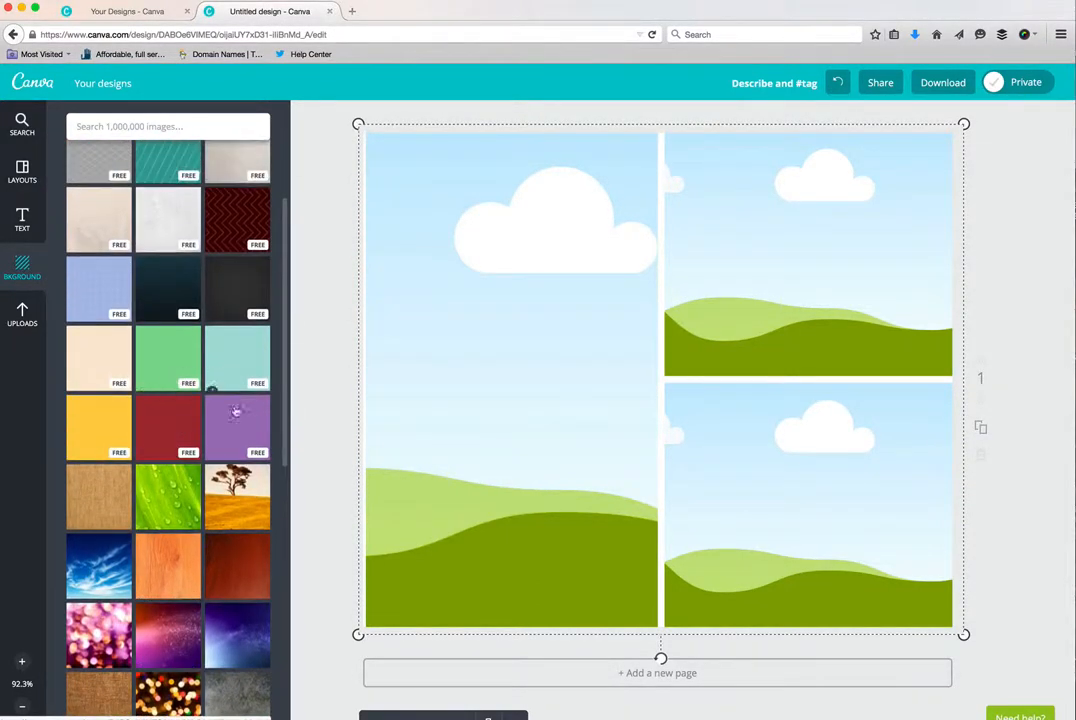
pyautogui.scroll(-9, 150, 510)
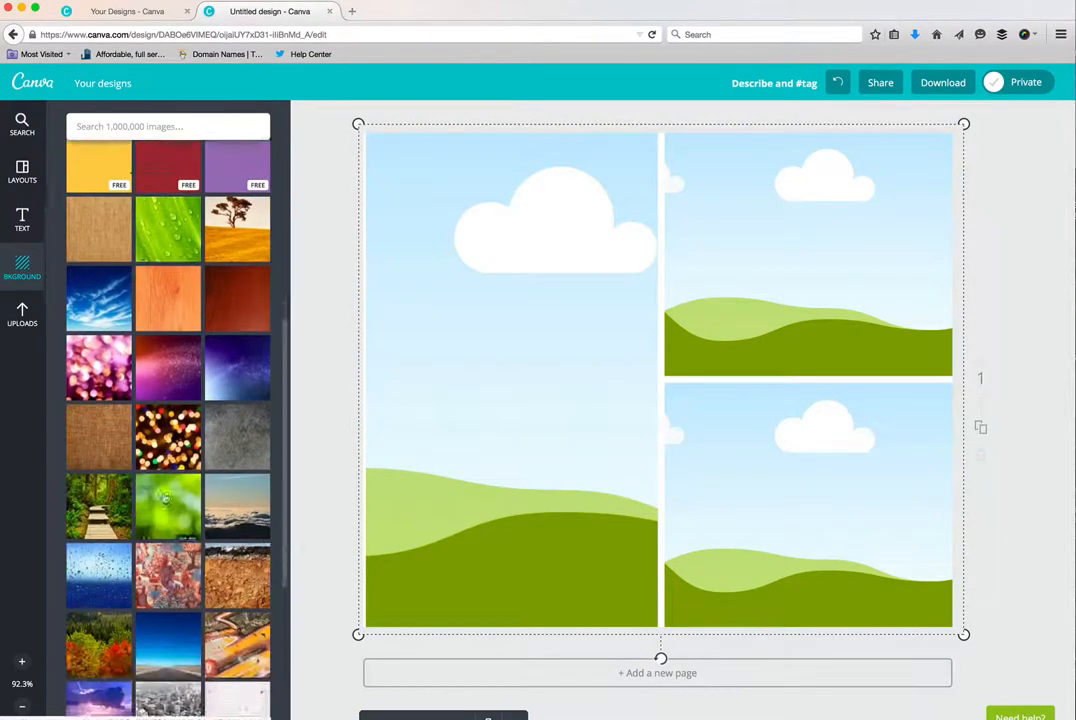
pyautogui.scroll(-6, 165, 498)
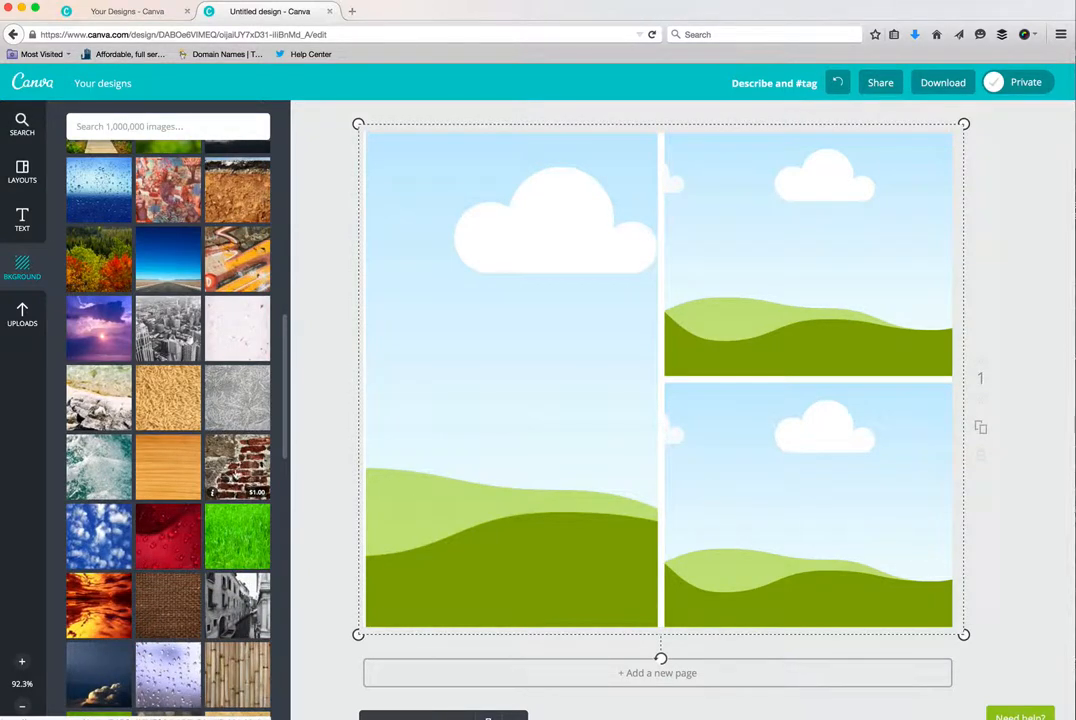
pyautogui.moveTo(232, 462); pyautogui.dragTo(593, 473)
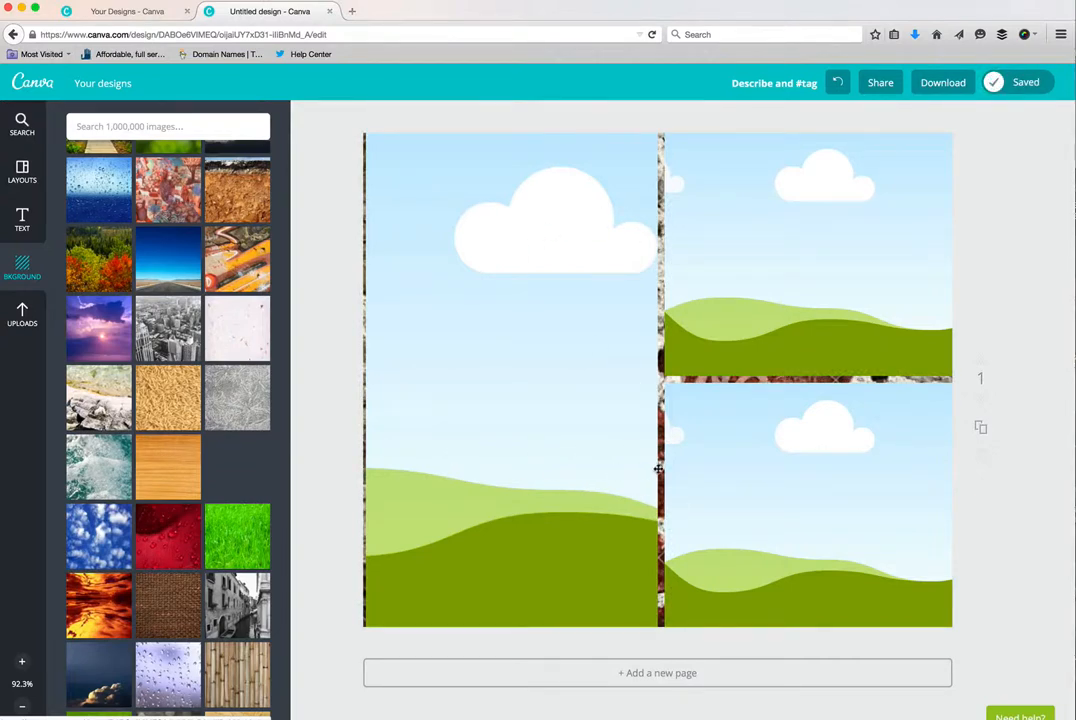
# - Delete the photo grid and the brick wall background to leave the page blank
pyautogui.click(658, 468)
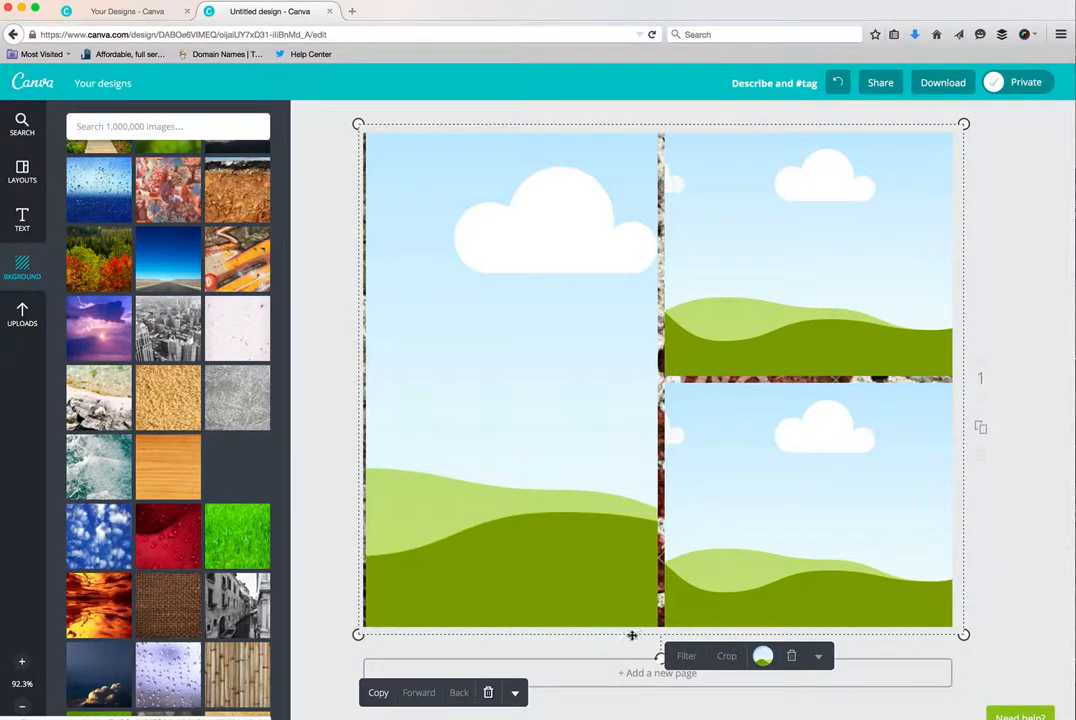
pyautogui.click(488, 692)
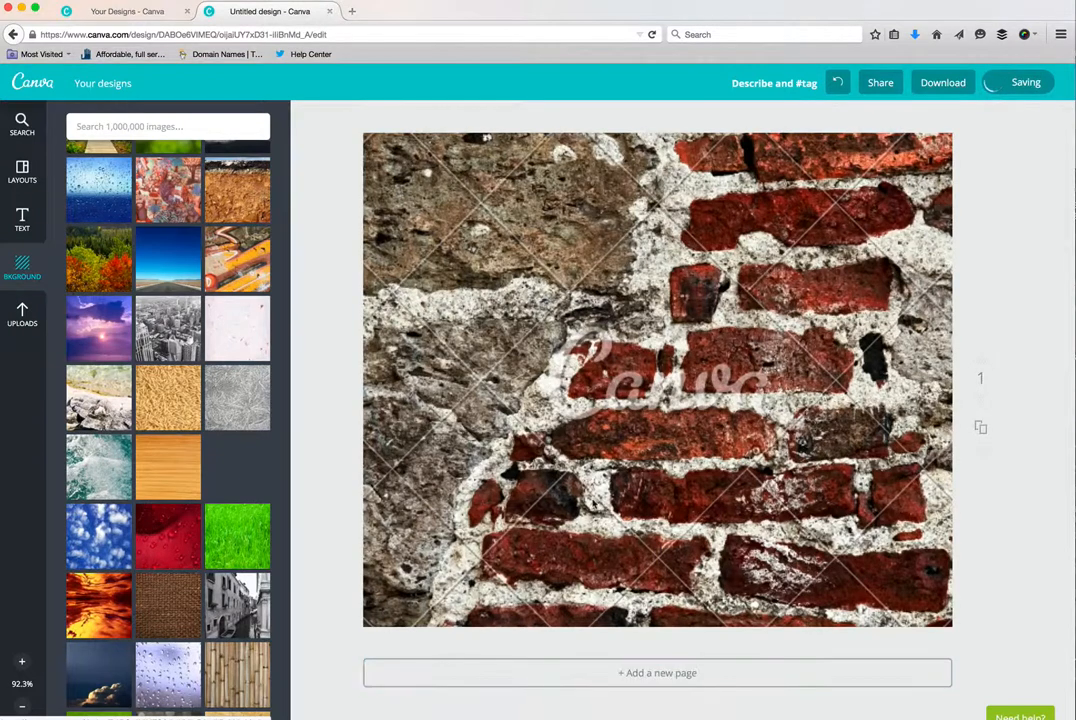
pyautogui.click(590, 500)
pyautogui.press('Delete')
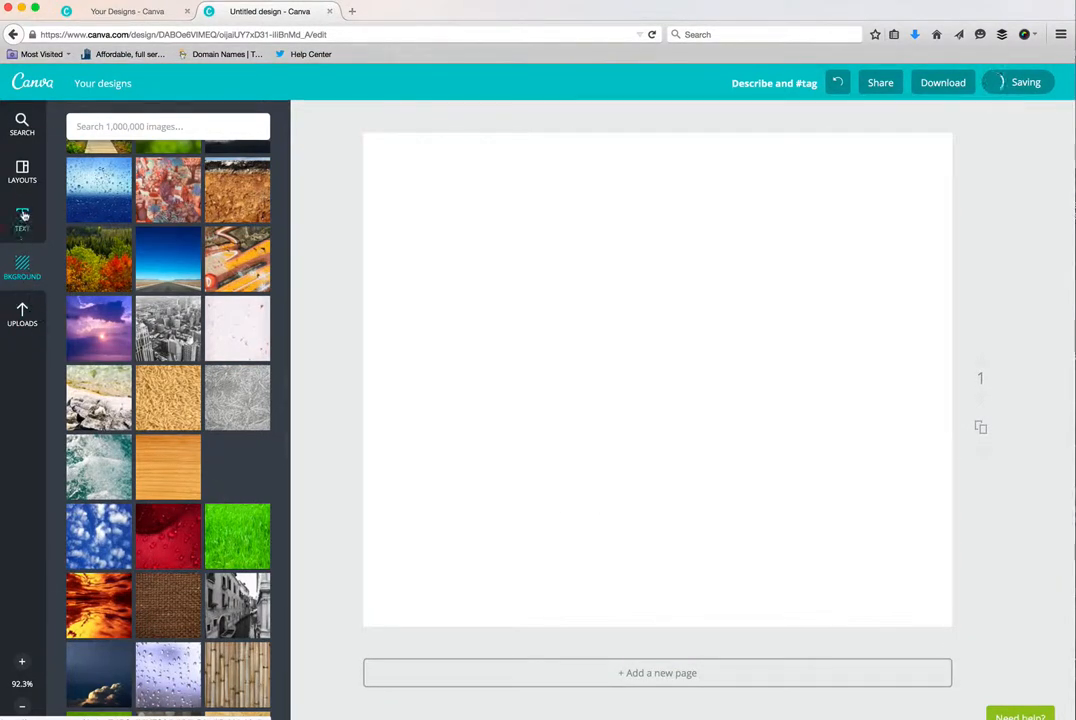
# - Reapply the photo grid layout with one tall frame beside two stacked frames to the blank page
pyautogui.click(22, 172)
pyautogui.scroll(-10, 115, 271)
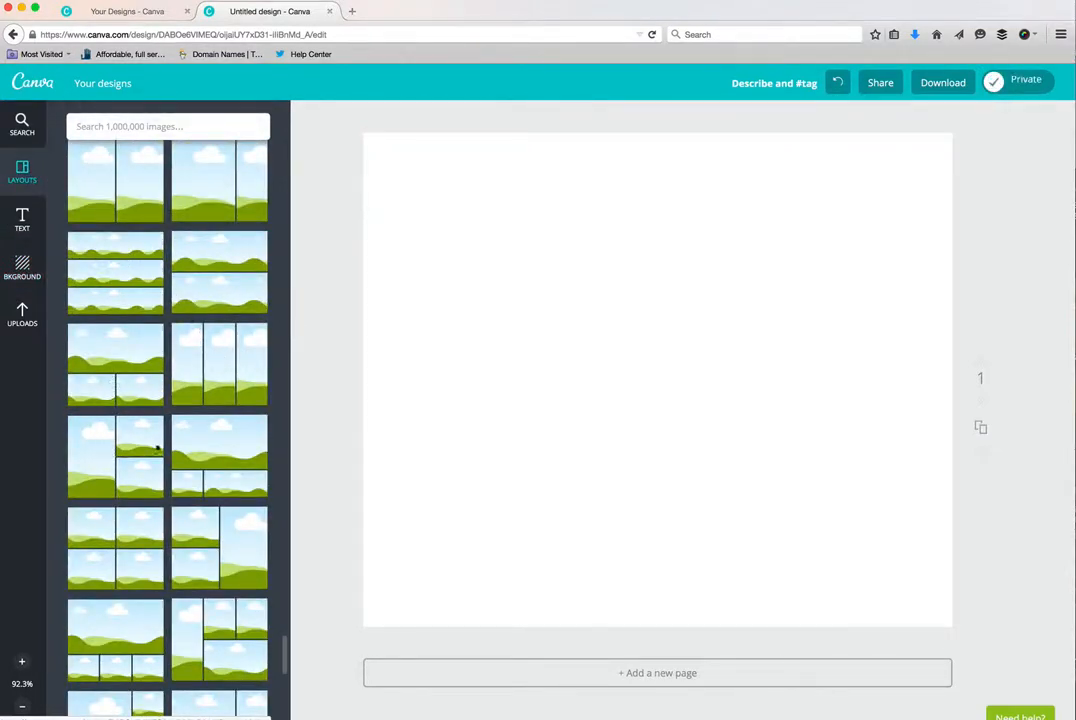
pyautogui.moveTo(154, 447); pyautogui.dragTo(528, 444)
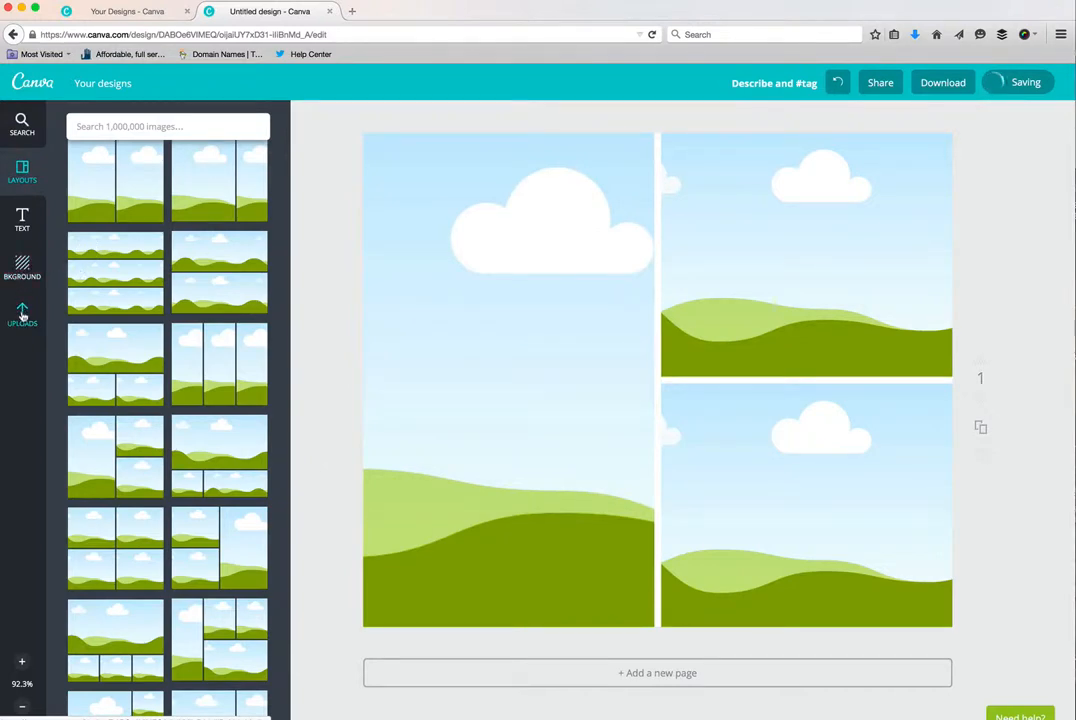
# - Upload the bigstock-Little-Blonde and bigstock-Girl-reading images from the Book Graphics folder
pyautogui.click(22, 315)
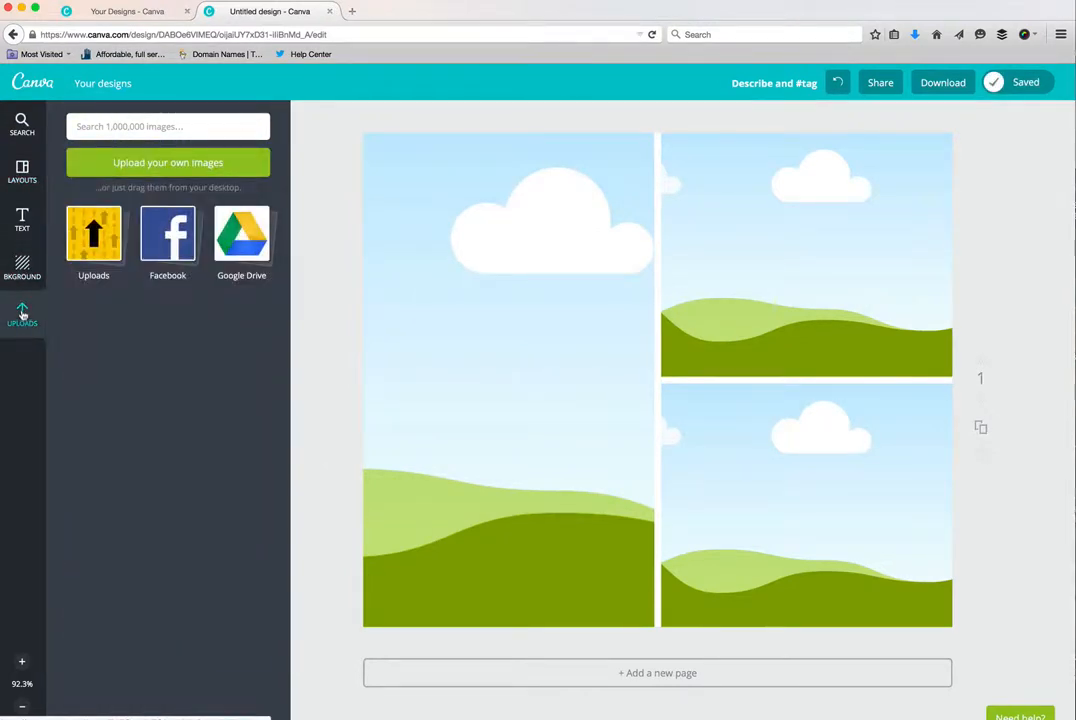
pyautogui.moveTo(381, 8); pyautogui.dragTo(409, 8)
pyautogui.click(5, 407)
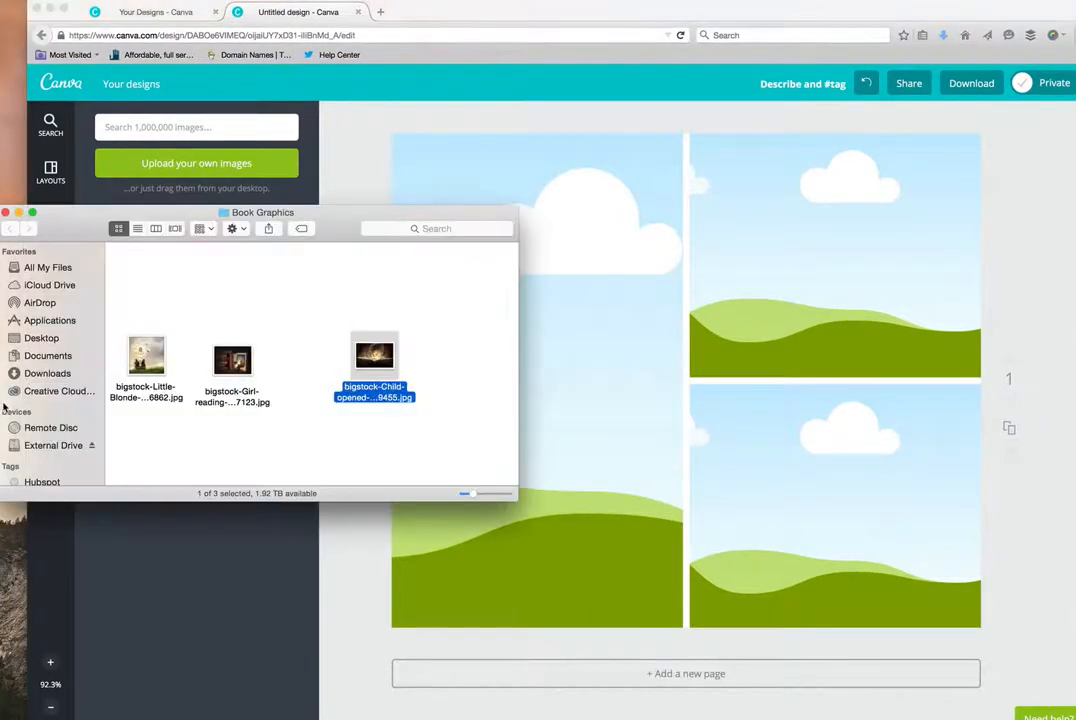
pyautogui.moveTo(146, 355); pyautogui.dragTo(152, 585)
pyautogui.moveTo(219, 366); pyautogui.dragTo(211, 575)
# - Move the Book Graphics folder window clear of the uploads area and upload the bigstock-Child-opened image
pyautogui.moveTo(381, 366); pyautogui.dragTo(240, 412)
pyautogui.click(17, 213)
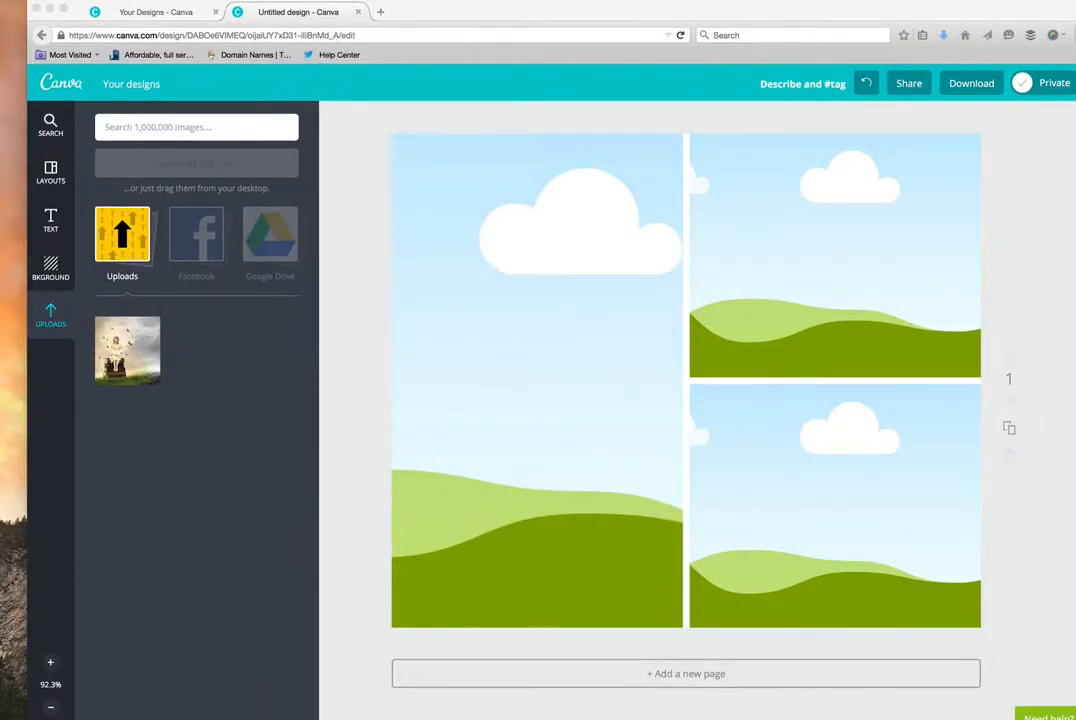
pyautogui.click(760, 718)
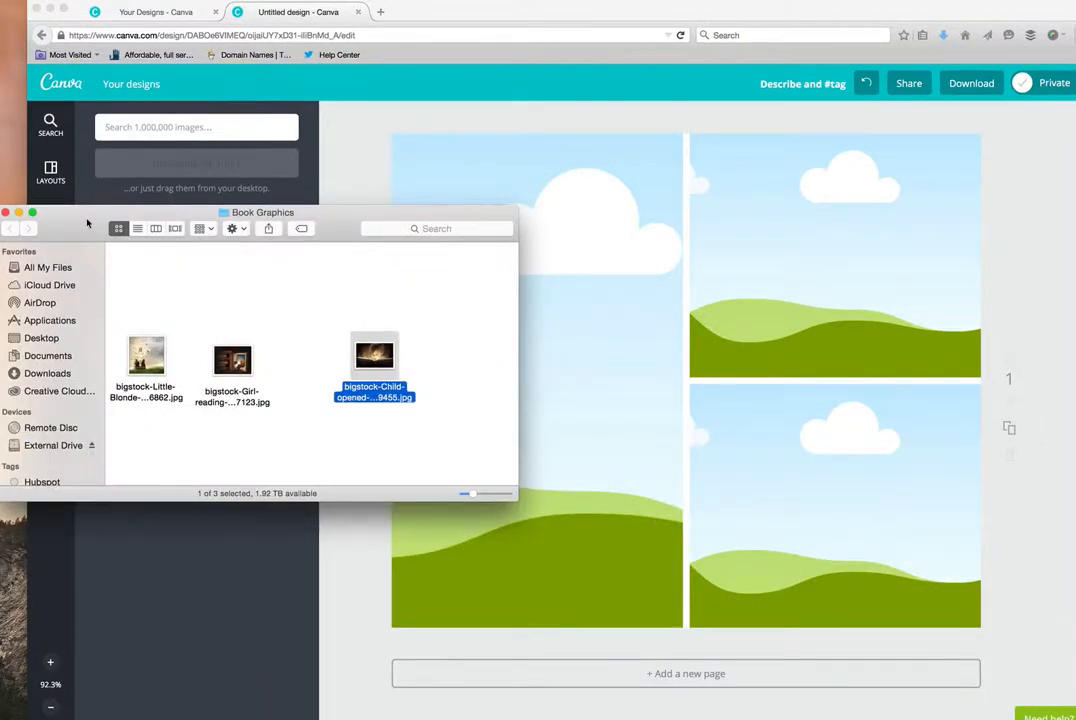
pyautogui.moveTo(87, 224); pyautogui.dragTo(0, 509)
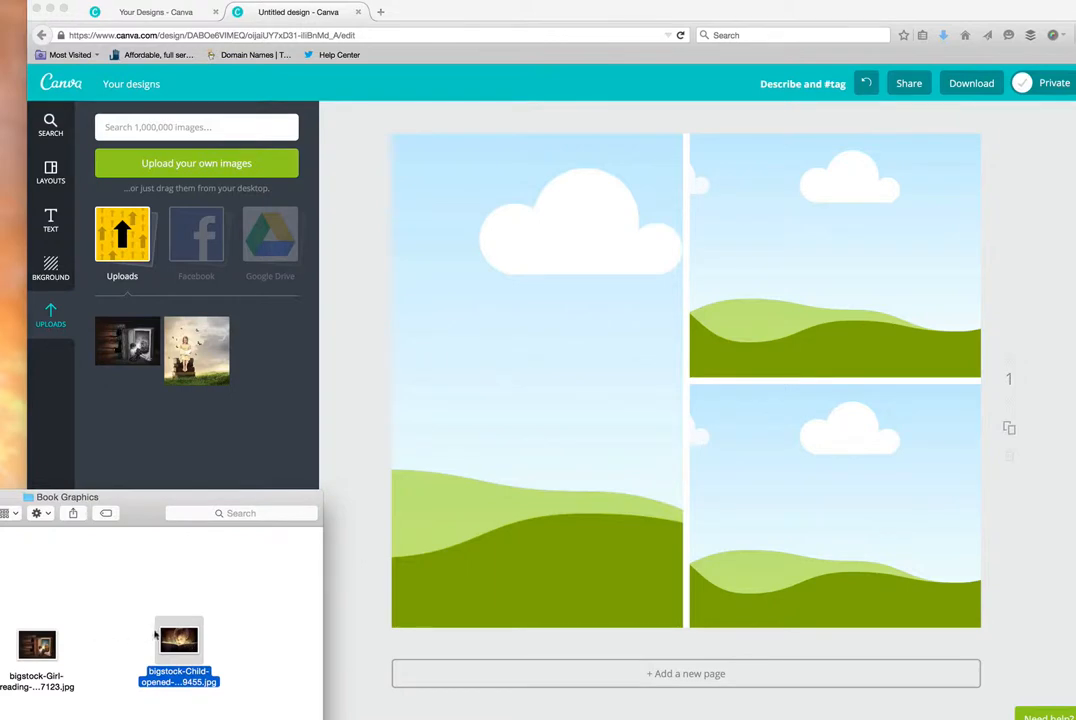
pyautogui.moveTo(178, 645); pyautogui.dragTo(156, 453)
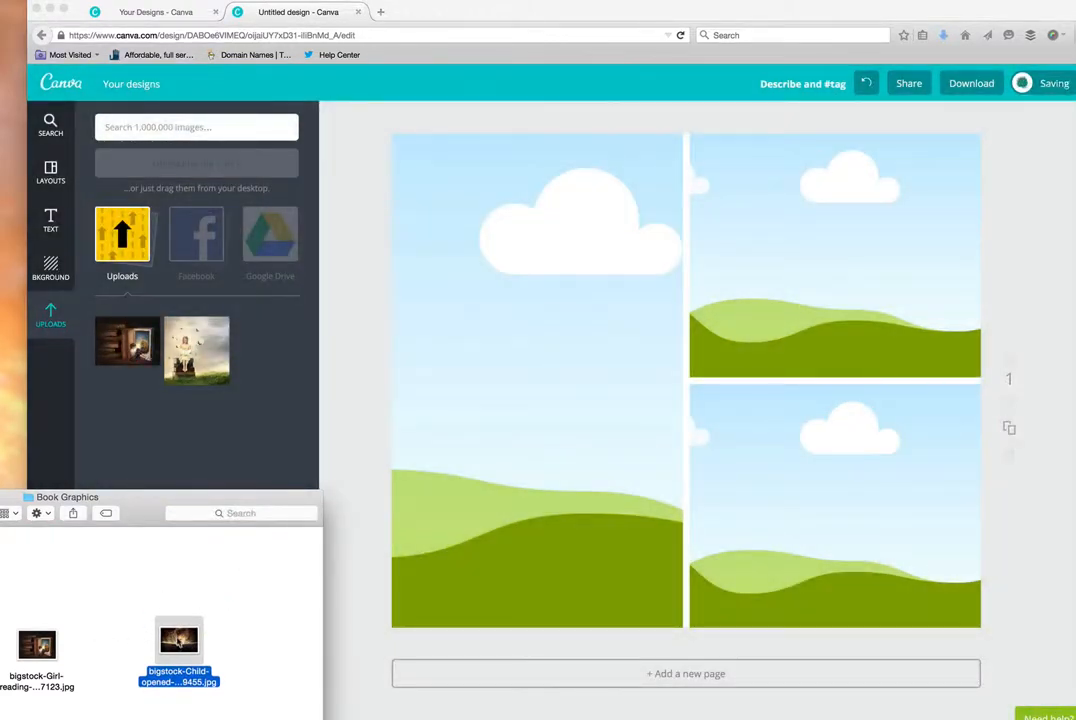
# - Close the Book Graphics folder window and fill the tall frame with the uploaded image of the girl sitting on books
pyautogui.moveTo(128, 503); pyautogui.dragTo(122, 589)
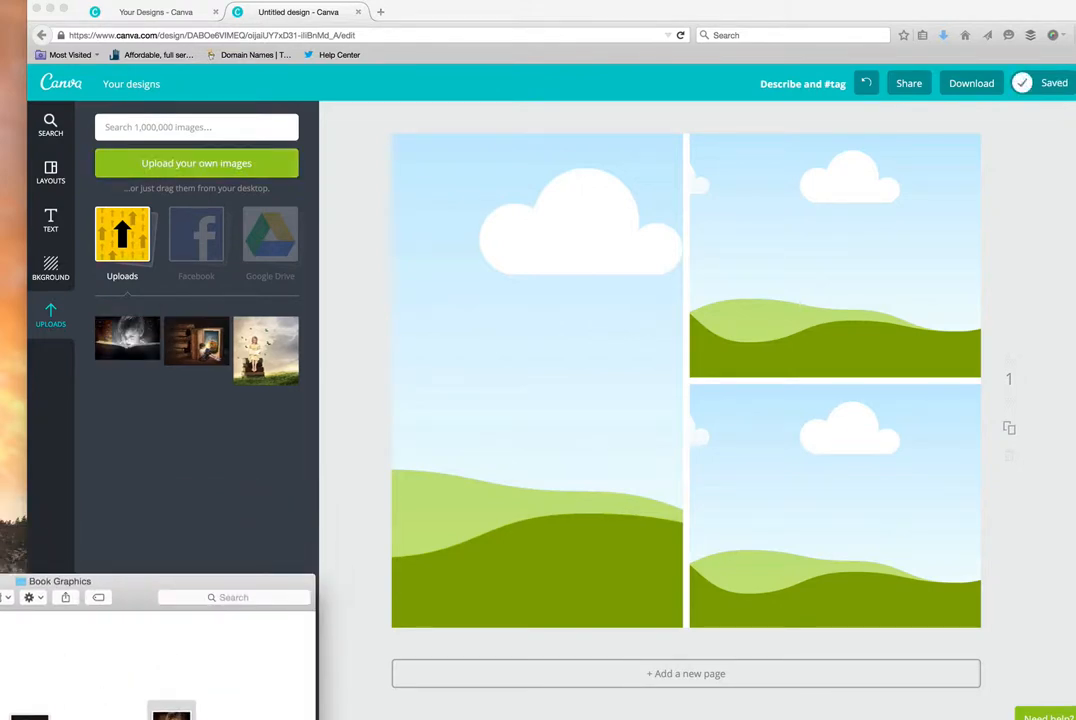
pyautogui.press('super+w')
pyautogui.click(260, 351)
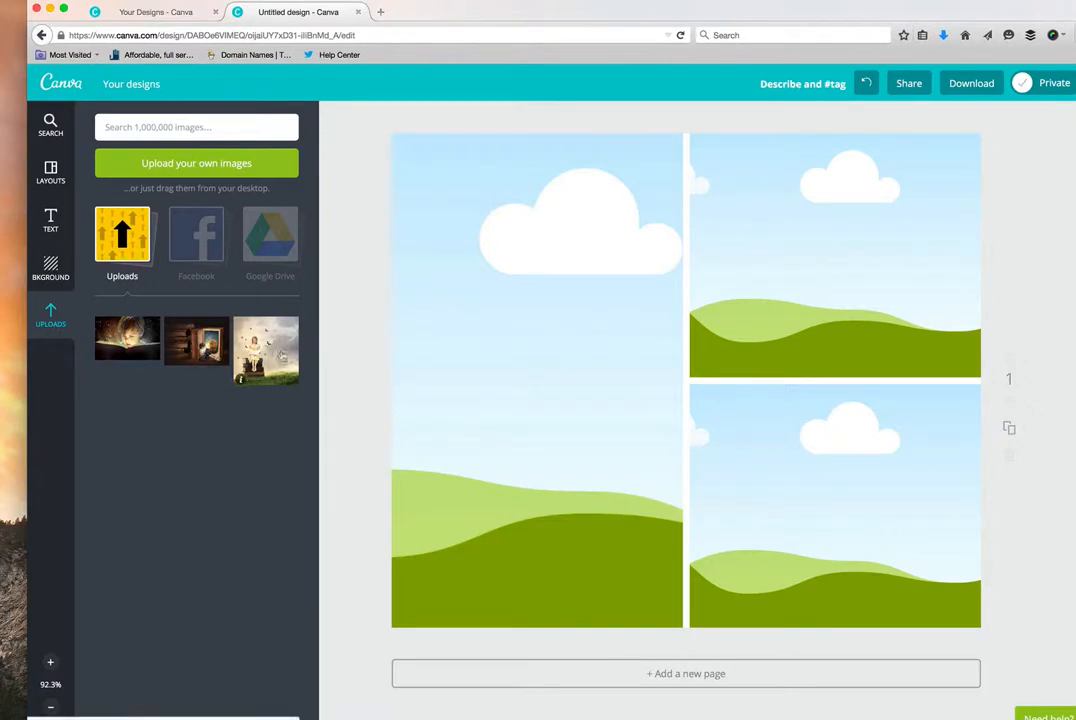
pyautogui.moveTo(264, 358); pyautogui.dragTo(455, 377)
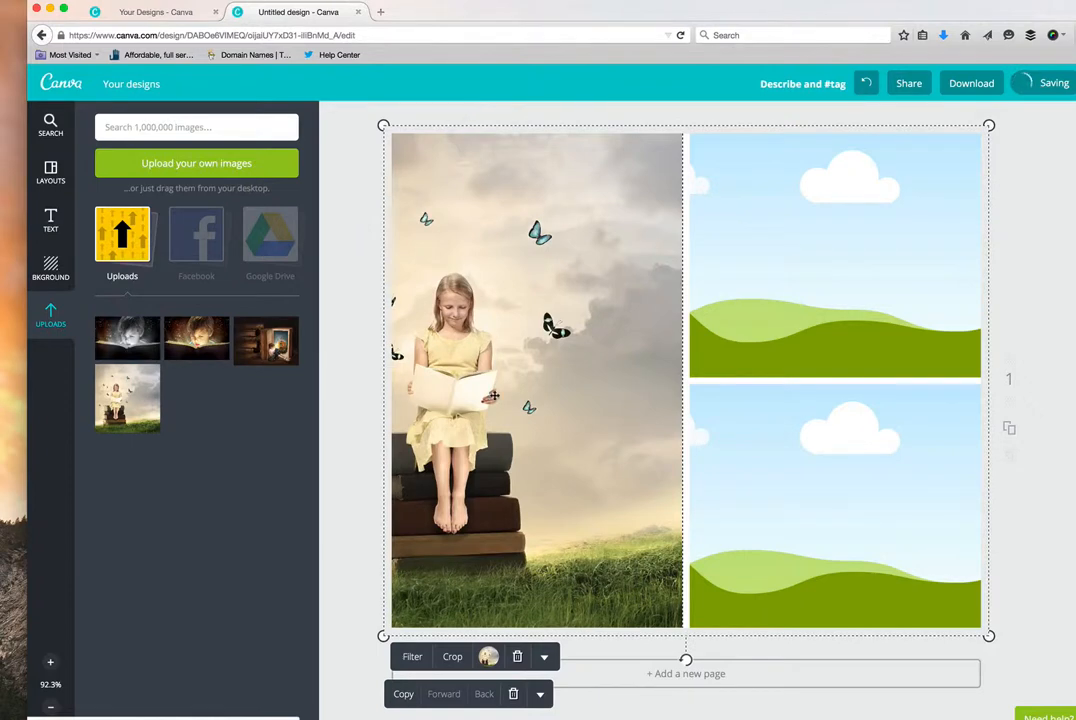
# - Nudge the photo grid slightly down the page and shift the browser window sideways on the desktop
pyautogui.moveTo(498, 395)
pyautogui.mouseDown()
pyautogui.moveTo(536, 399)
pyautogui.moveTo(496, 401)
pyautogui.moveTo(500, 410)
pyautogui.mouseUp()
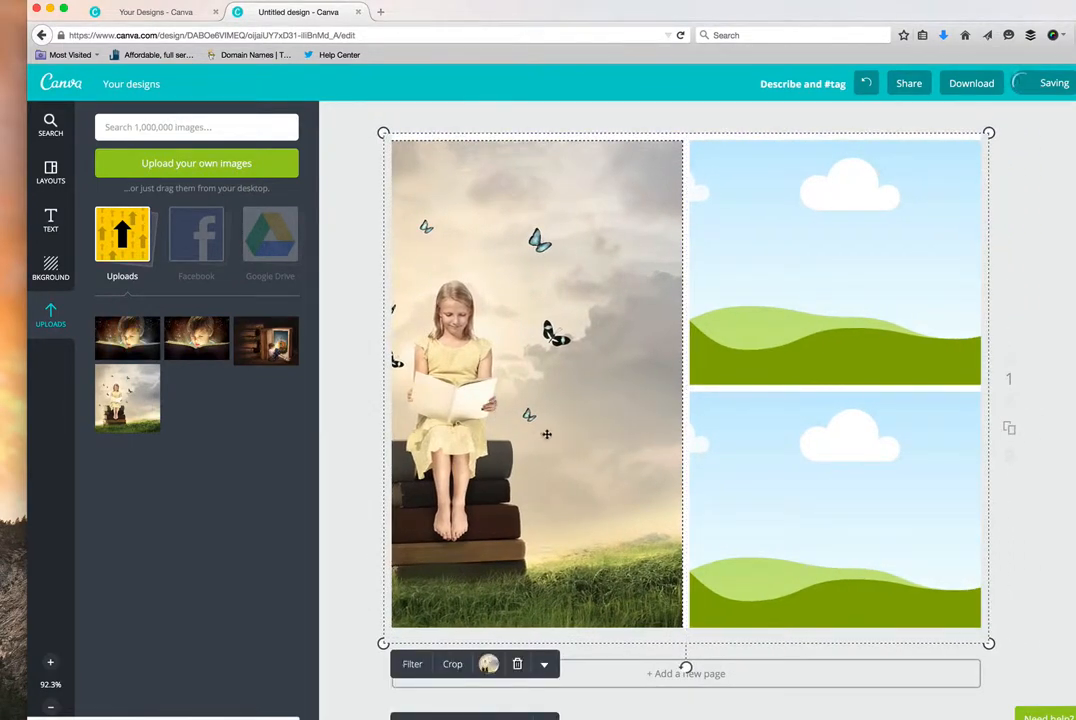
pyautogui.moveTo(573, 441); pyautogui.dragTo(546, 443)
pyautogui.moveTo(581, 17); pyautogui.dragTo(493, 15)
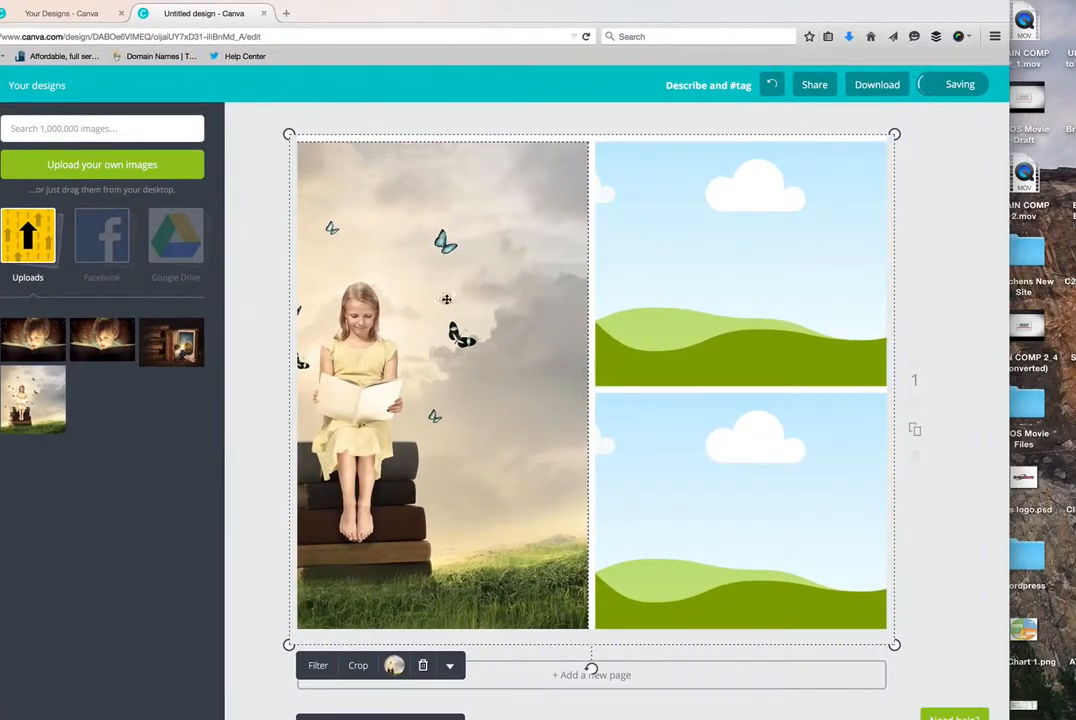
# - Reposition the girl image inside the tall frame so its left edge meets the frame and the whole book stack fits
pyautogui.click(256, 462)
pyautogui.click(376, 478)
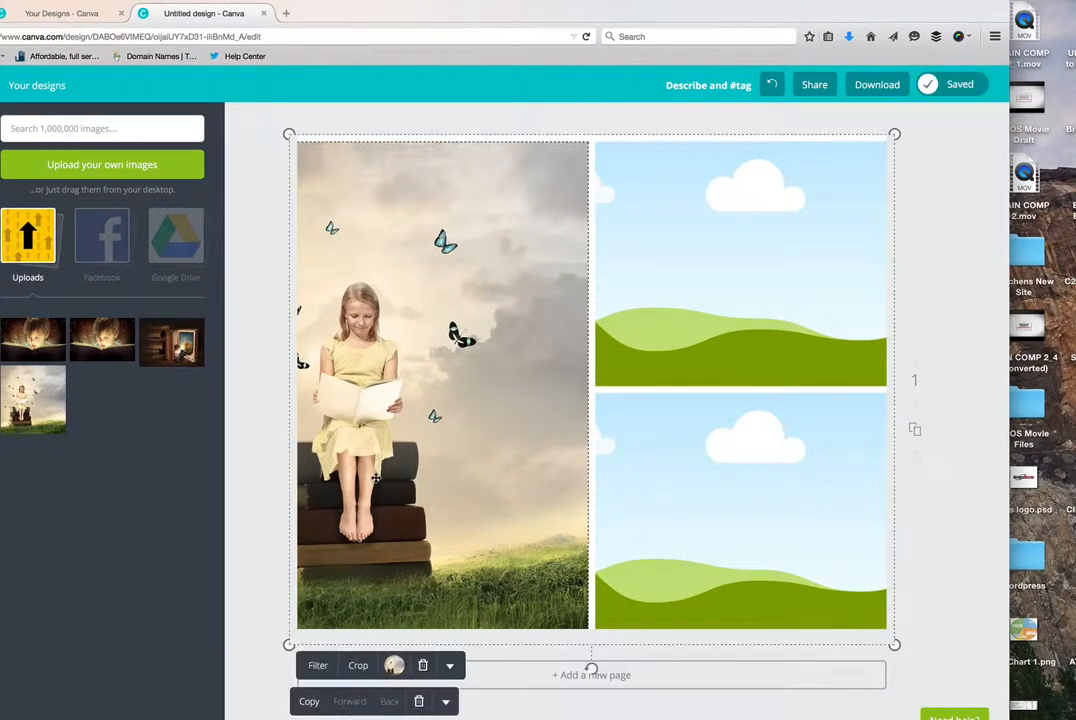
pyautogui.doubleClick(376, 478)
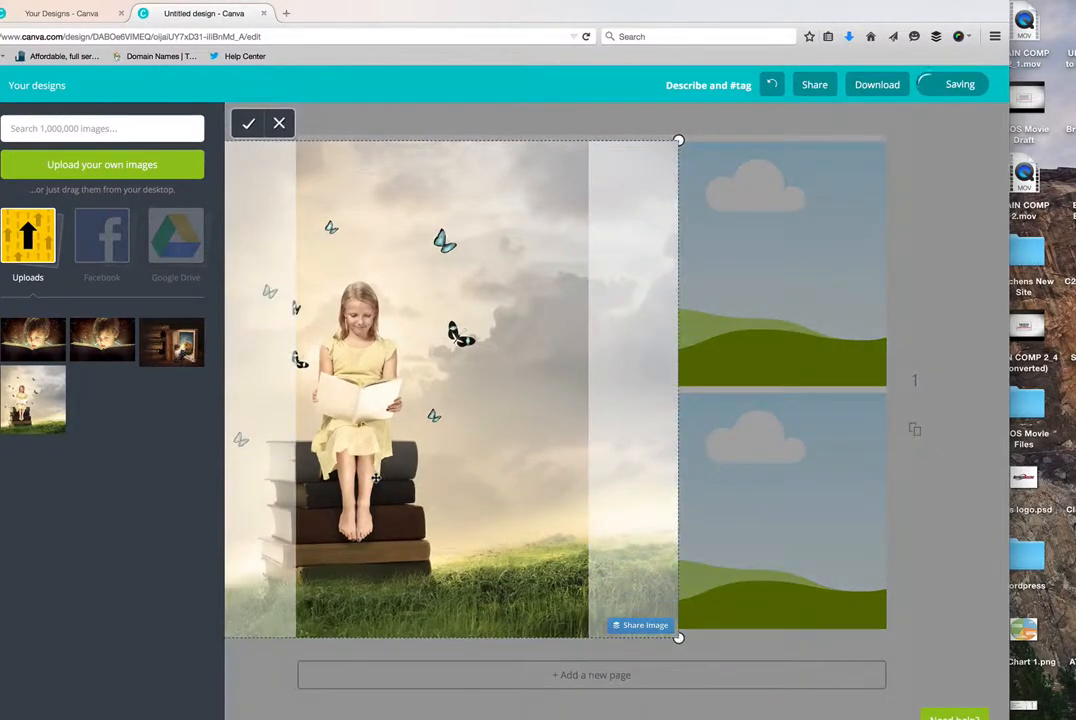
pyautogui.moveTo(376, 478); pyautogui.dragTo(472, 487)
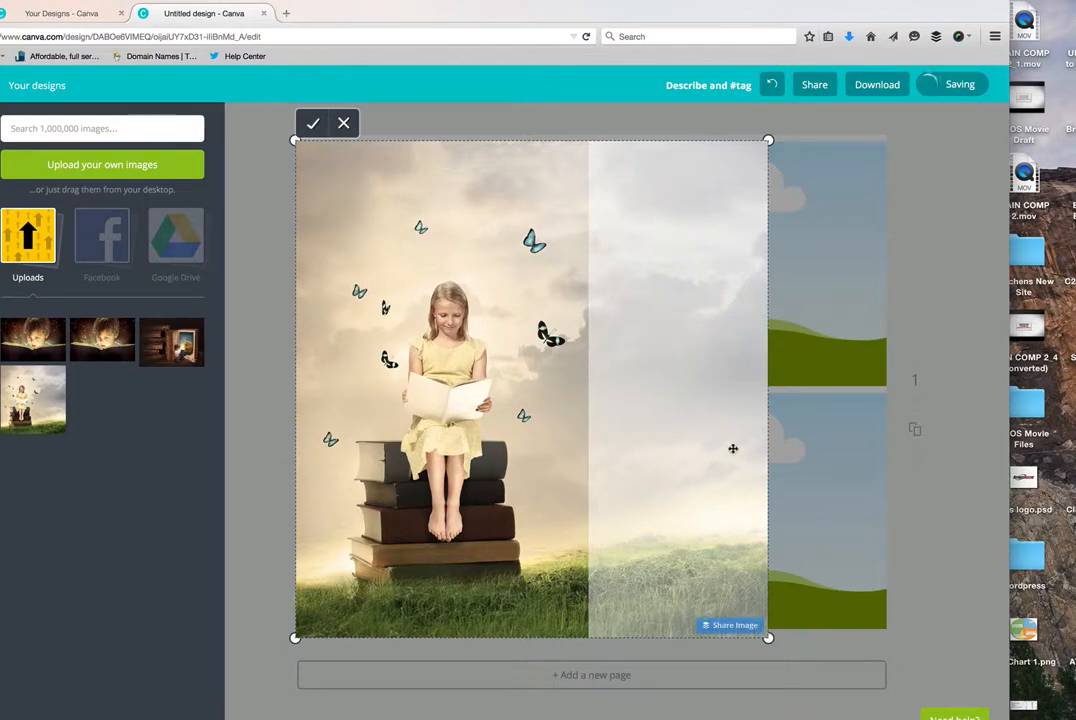
pyautogui.click(313, 123)
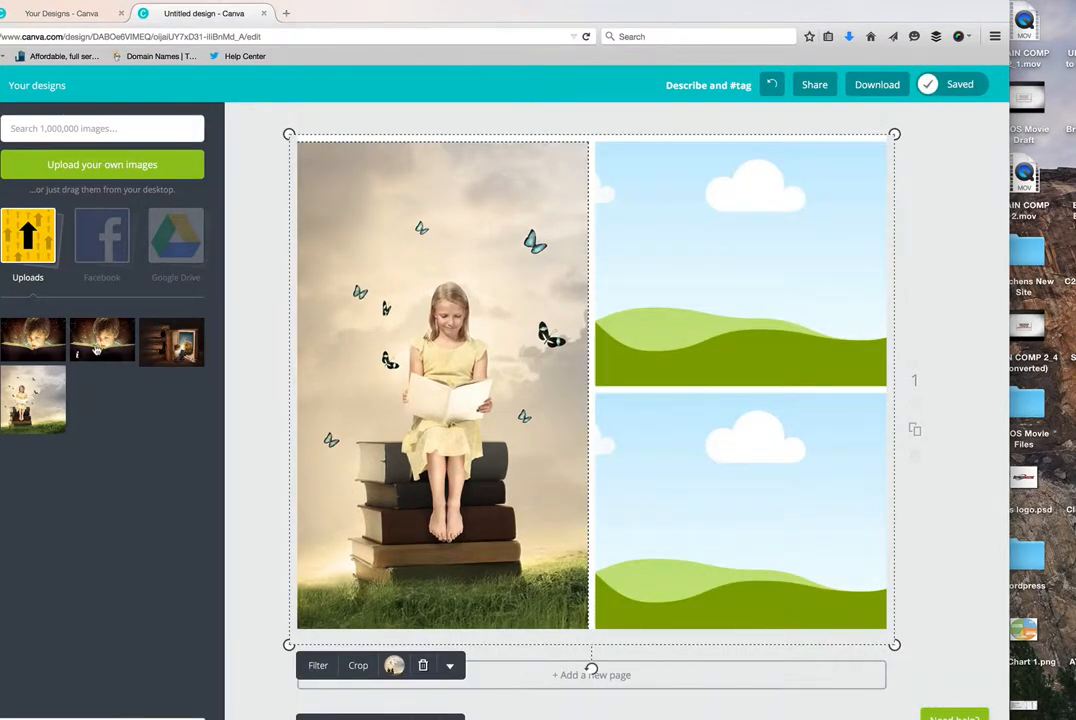
# - Fill the upper small frame with the uploaded image of the boy reading and shift it slightly left within its crop
pyautogui.moveTo(97, 347); pyautogui.dragTo(604, 327)
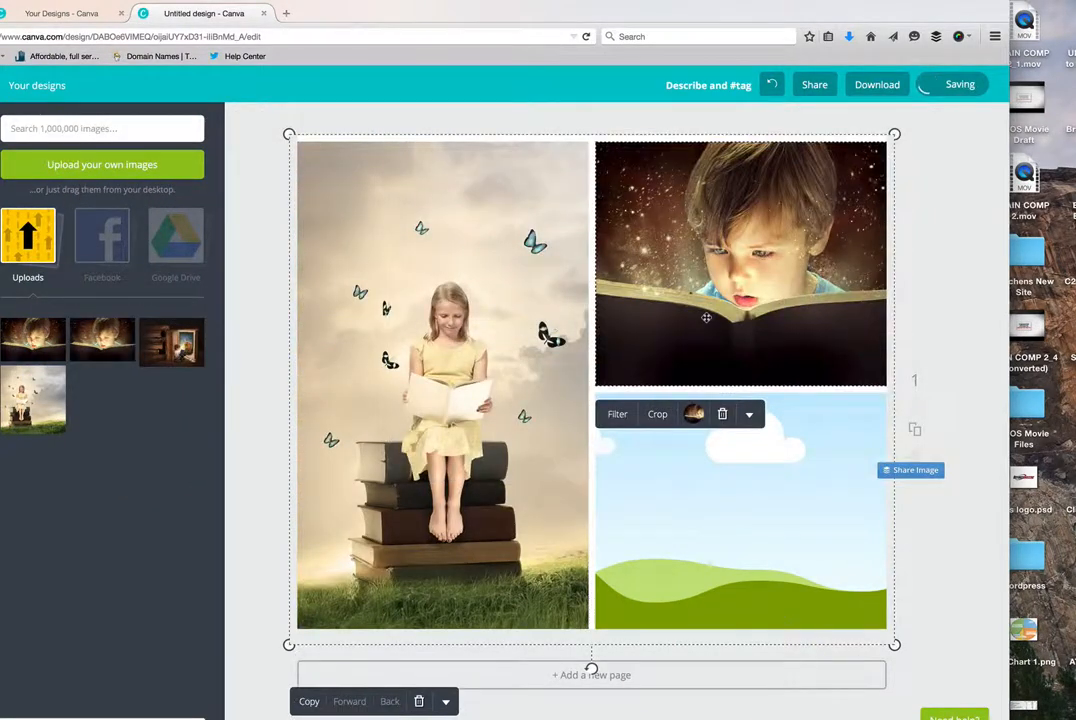
pyautogui.doubleClick(703, 318)
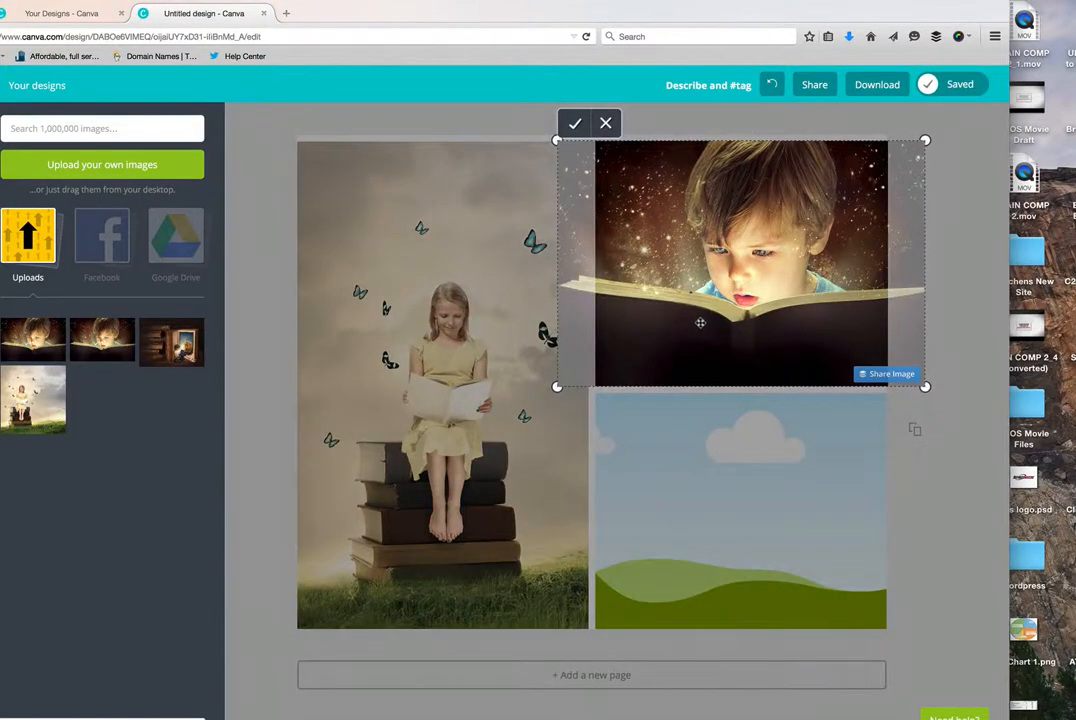
pyautogui.moveTo(700, 322); pyautogui.dragTo(682, 327)
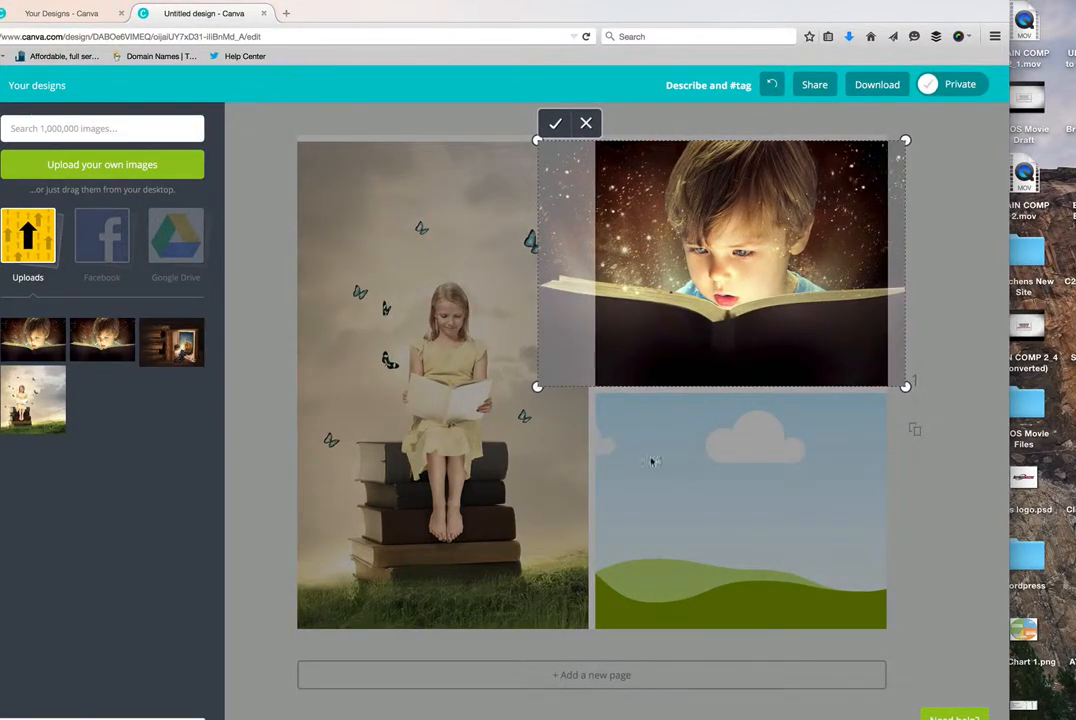
pyautogui.click(557, 124)
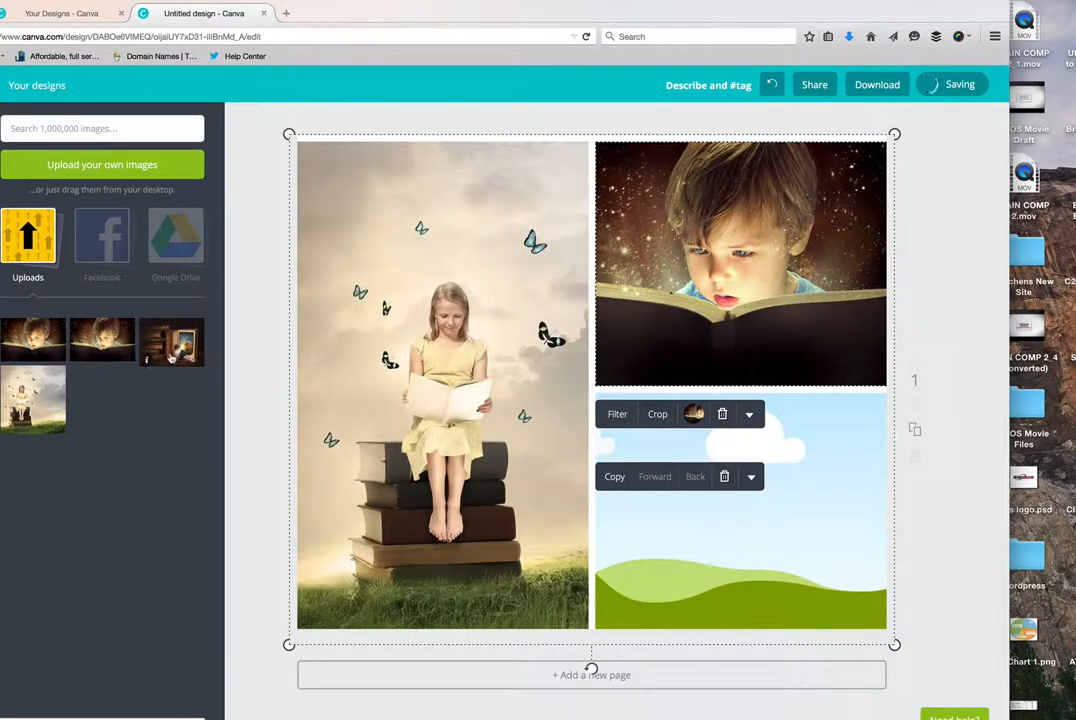
# - Fill the lower small frame with the giant-book and pumpkin-carriage image, shifted slightly right in its crop, removing any loose copy from the page
pyautogui.click(175, 350)
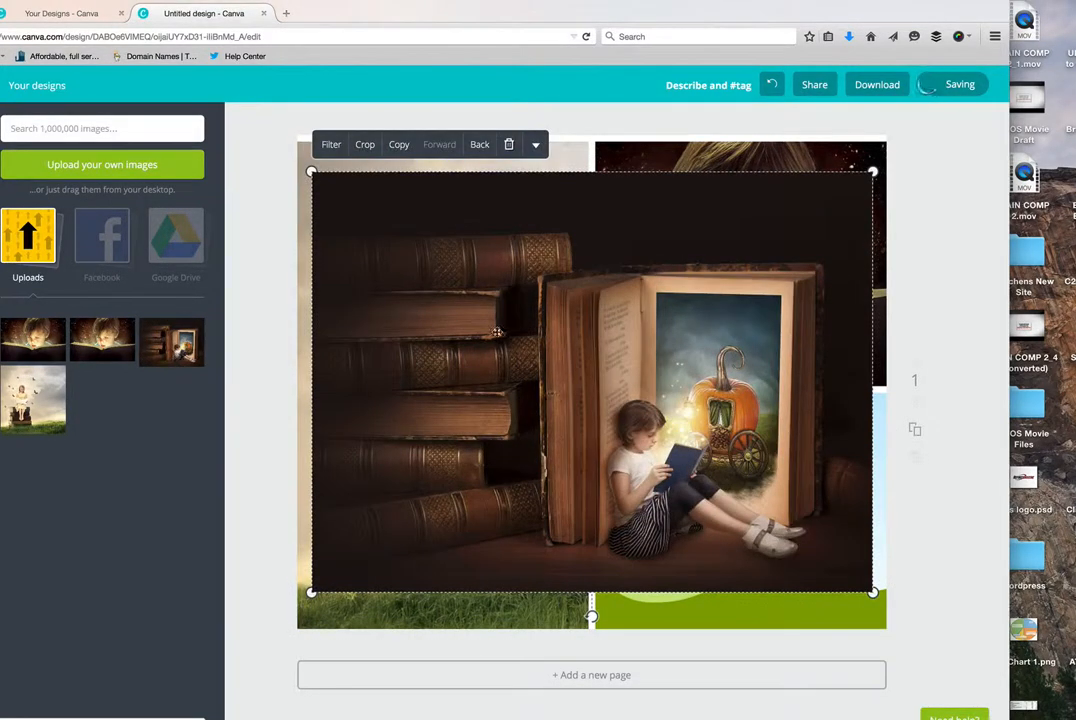
pyautogui.click(510, 147)
pyautogui.moveTo(171, 342); pyautogui.dragTo(663, 447)
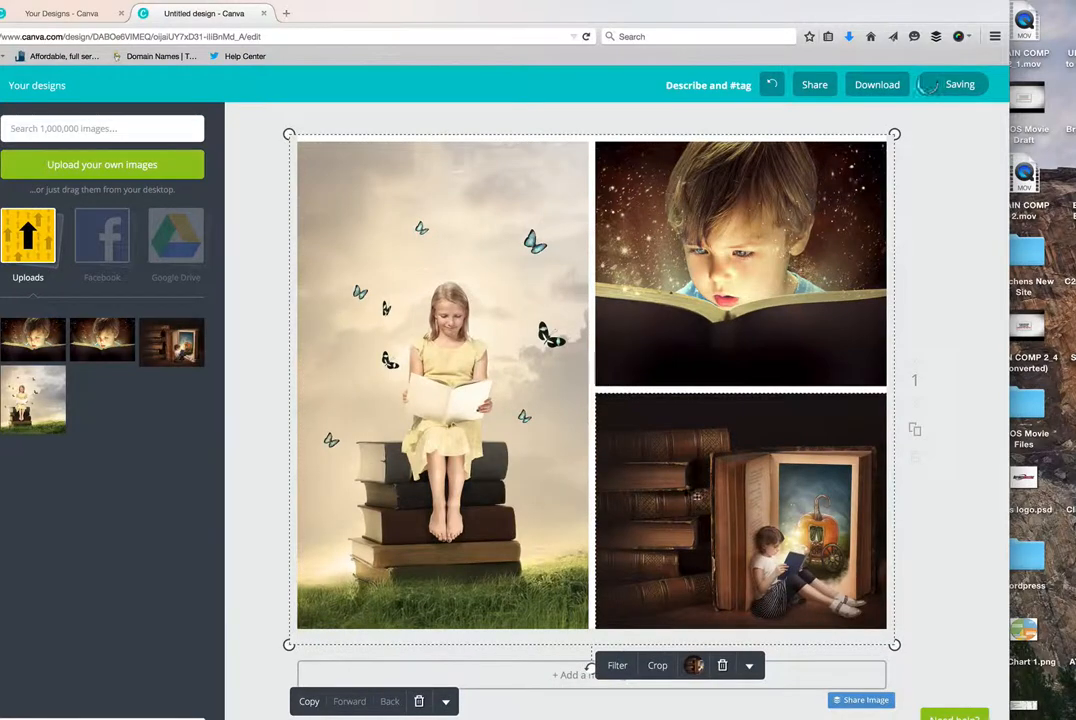
pyautogui.doubleClick(696, 495)
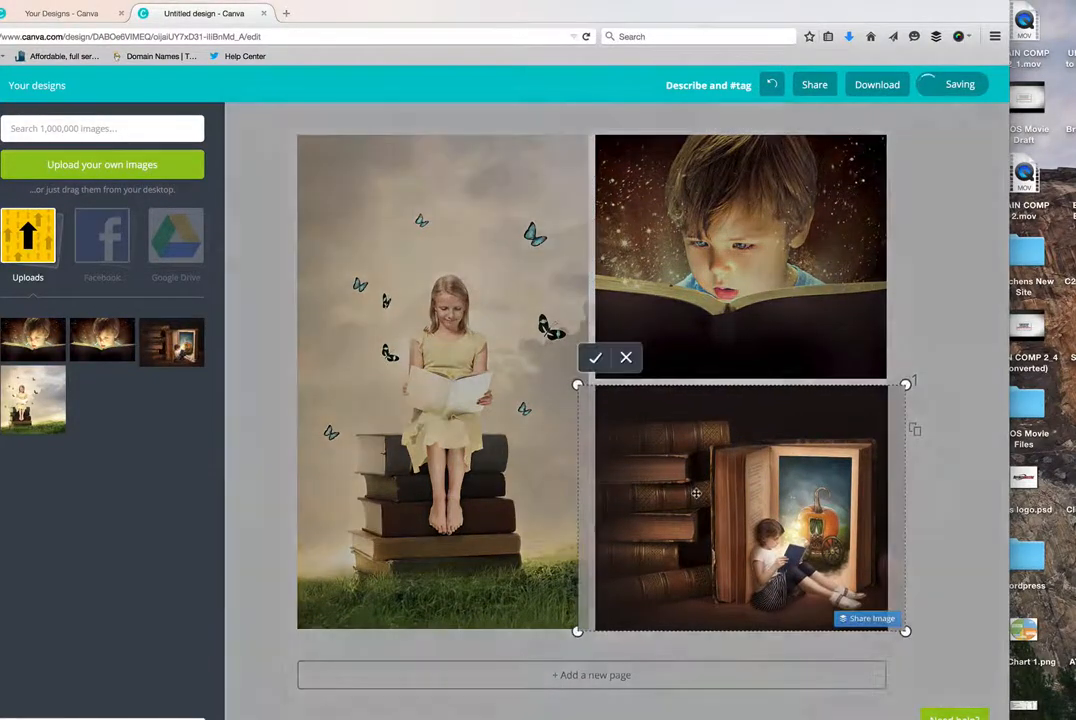
pyautogui.moveTo(697, 494); pyautogui.dragTo(717, 490)
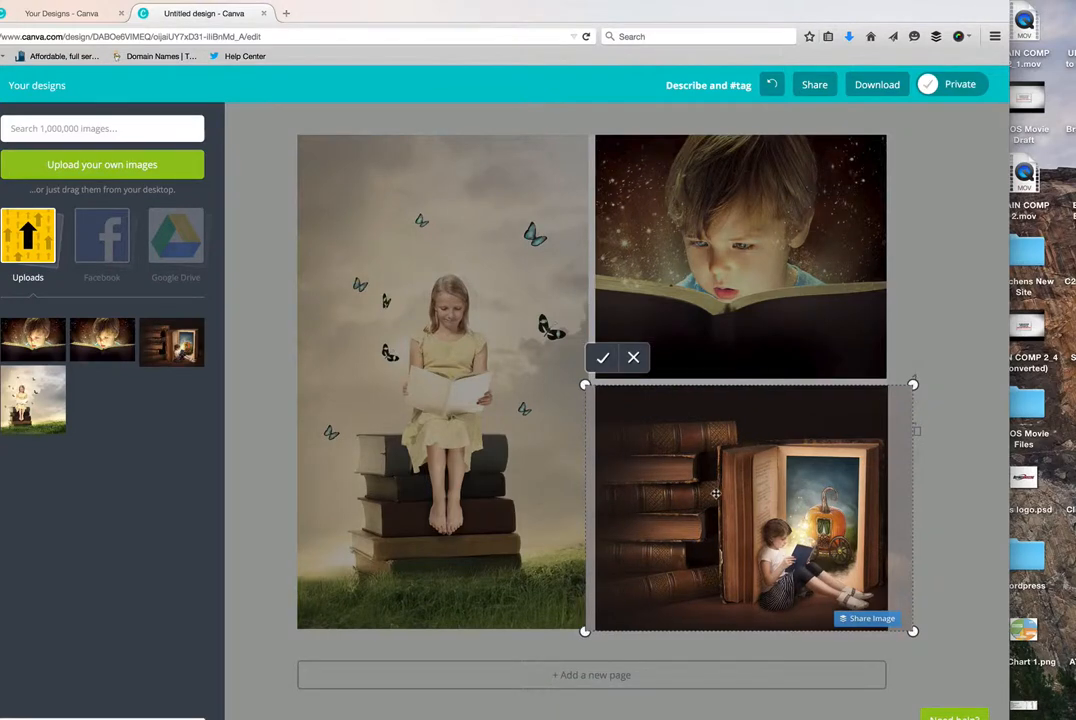
pyautogui.click(602, 358)
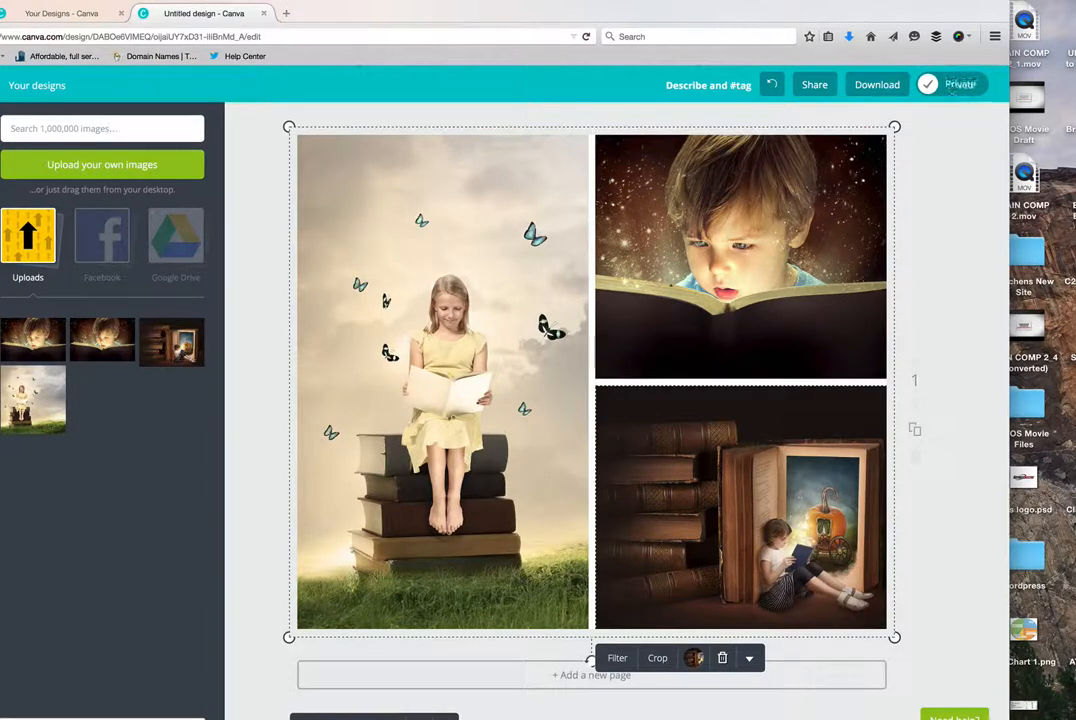
# - Add the free HELLO speech bubble to the design, shrink it and centre it where the three photos meet
pyautogui.click(0, 130)
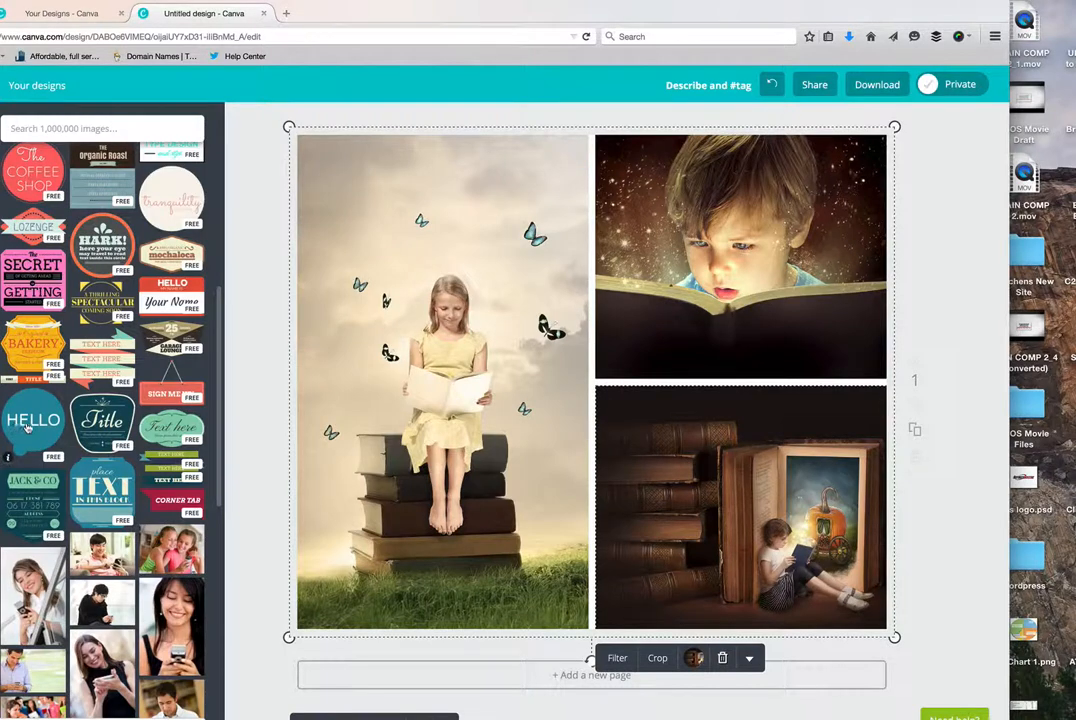
pyautogui.moveTo(28, 425); pyautogui.dragTo(580, 395)
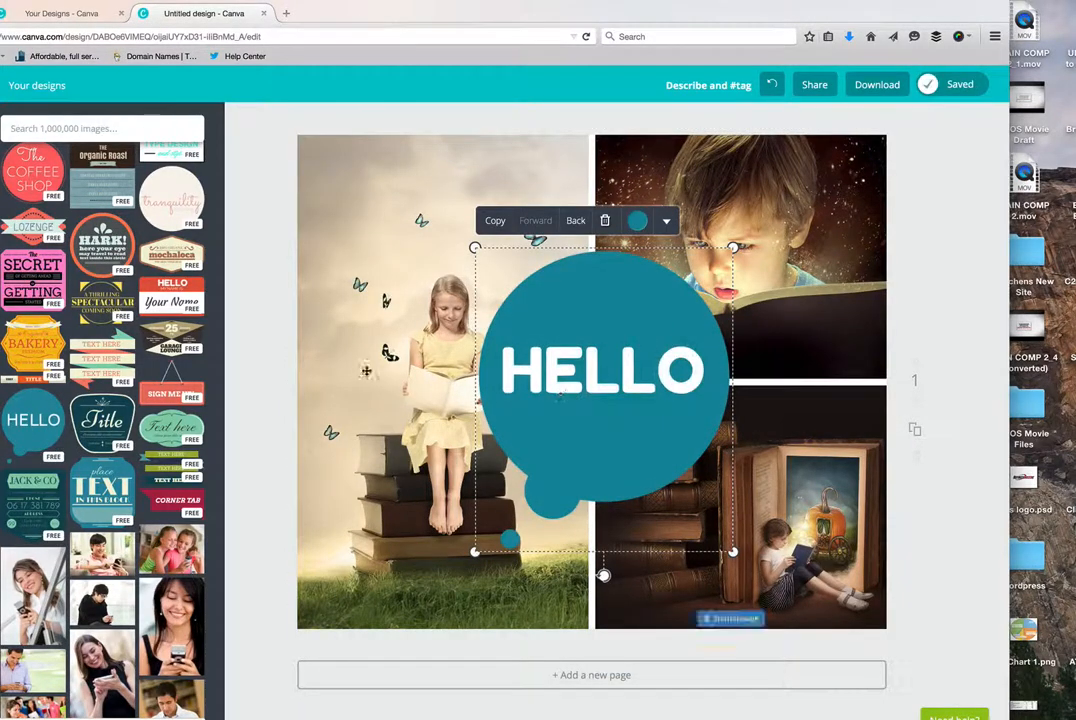
pyautogui.moveTo(548, 385); pyautogui.dragTo(543, 390)
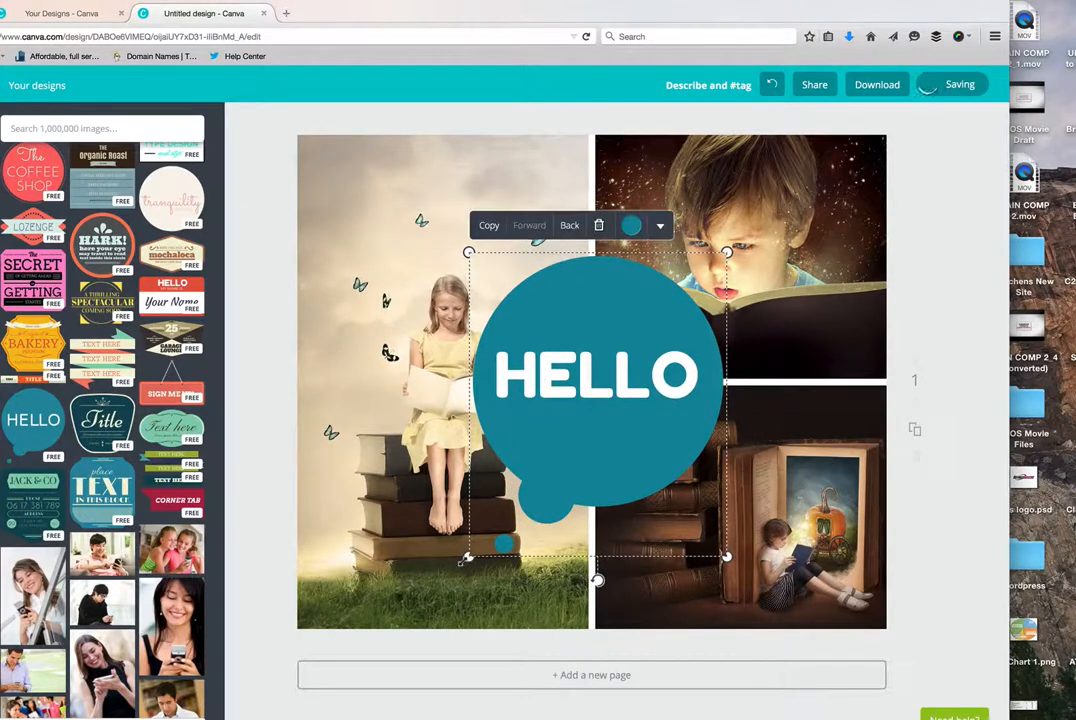
pyautogui.moveTo(465, 559); pyautogui.dragTo(490, 507)
pyautogui.moveTo(727, 252); pyautogui.dragTo(686, 289)
pyautogui.moveTo(597, 385); pyautogui.dragTo(586, 385)
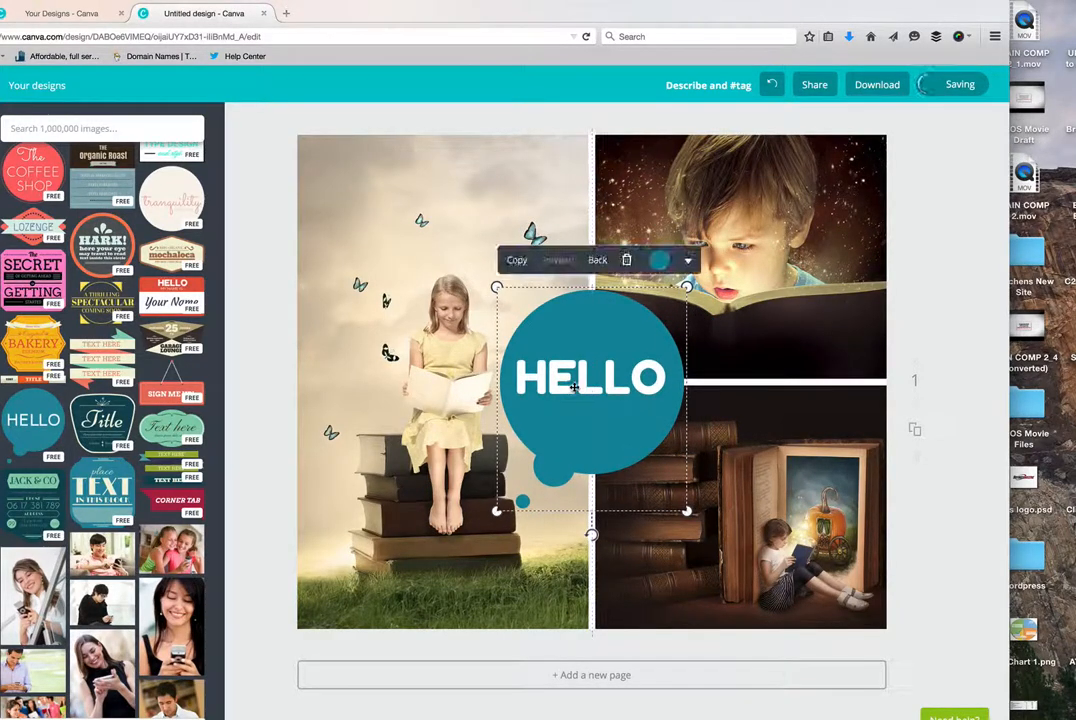
# - Recolour the HELLO speech bubble to a custom brown, colour code a16b4a
pyautogui.click(659, 261)
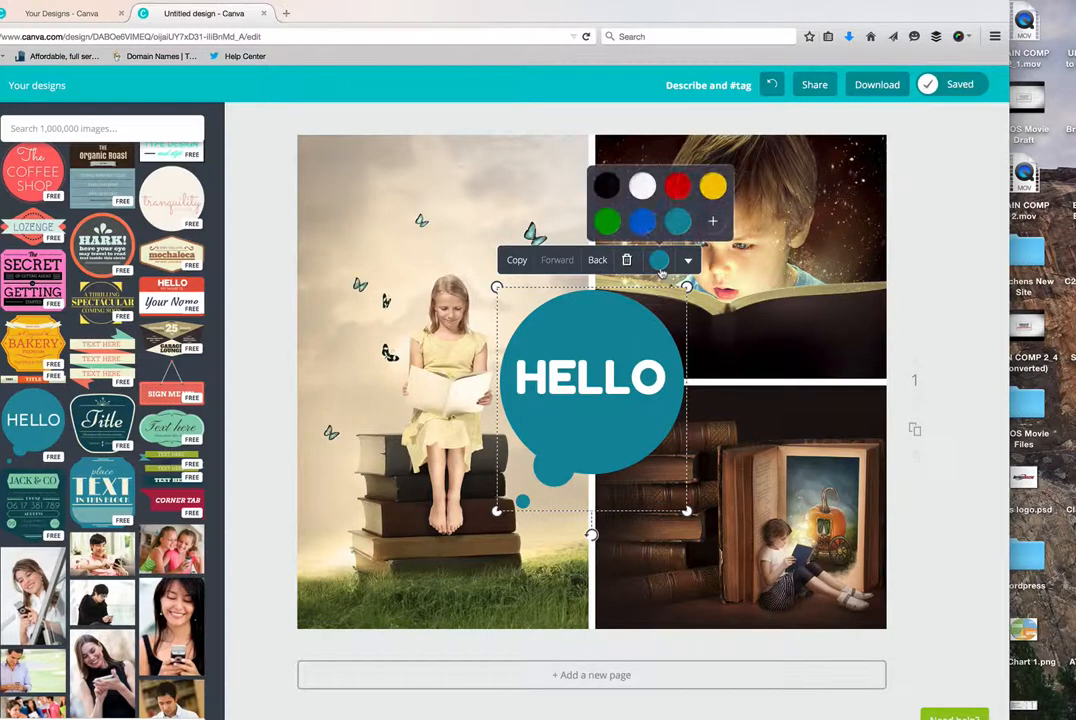
pyautogui.click(712, 221)
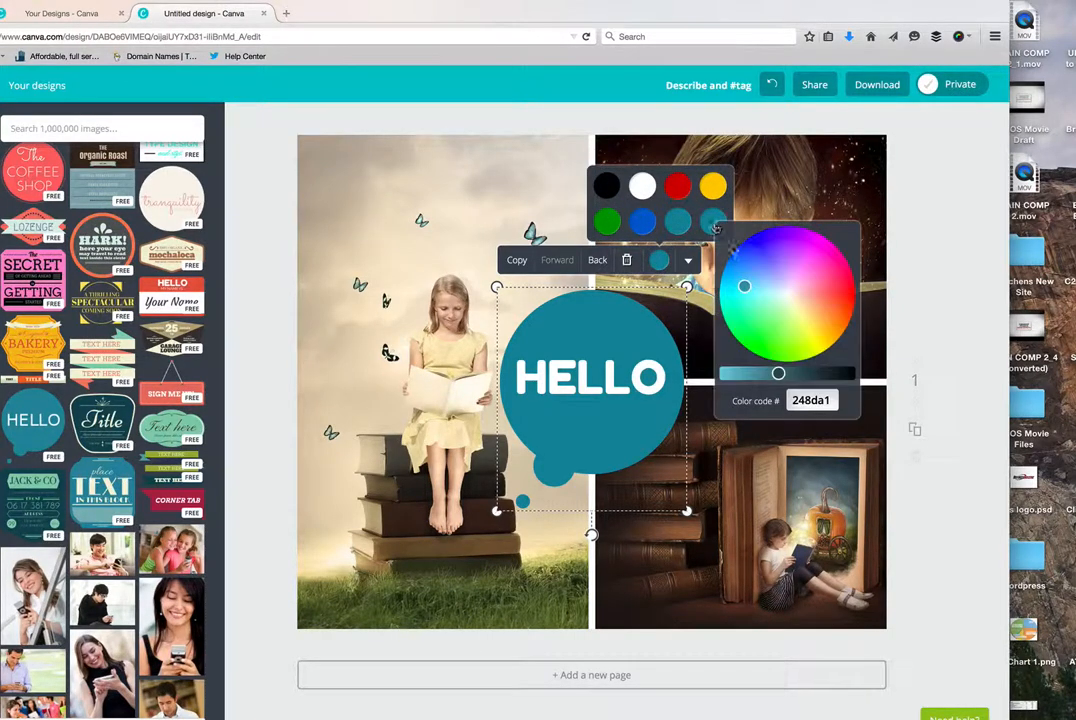
pyautogui.moveTo(751, 270)
pyautogui.mouseDown()
pyautogui.moveTo(745, 290)
pyautogui.moveTo(764, 324)
pyautogui.moveTo(814, 327)
pyautogui.moveTo(804, 300)
pyautogui.moveTo(812, 331)
pyautogui.moveTo(808, 302)
pyautogui.mouseUp()
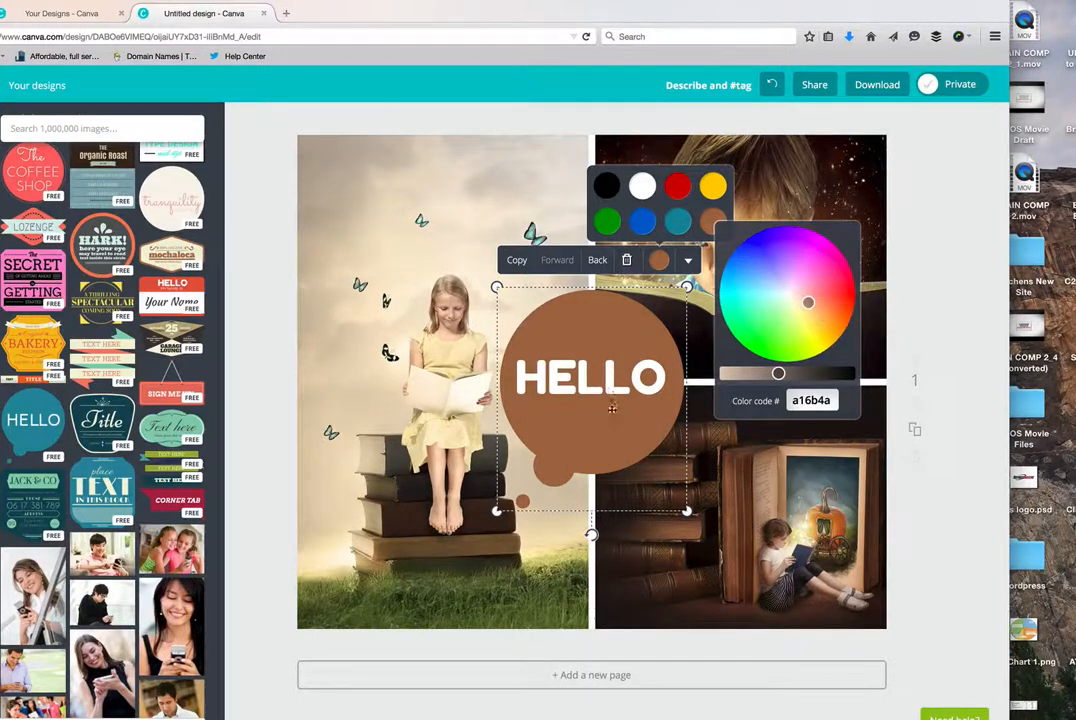
pyautogui.click(560, 521)
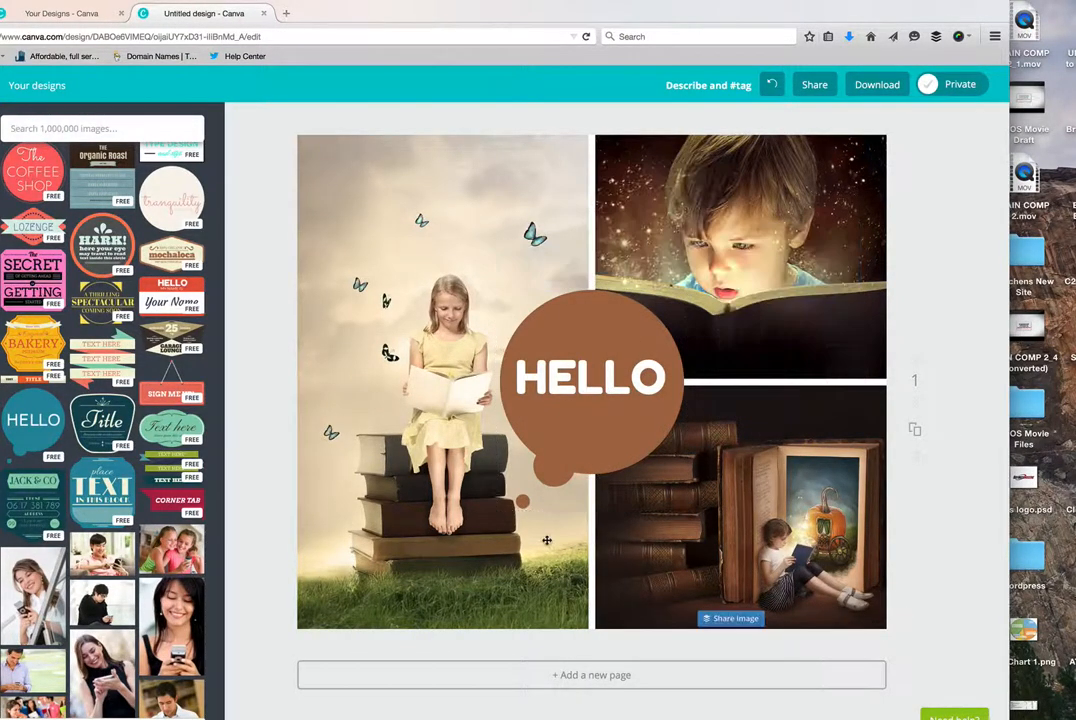
# - Change the font of the speech bubble's HELLO text to Euphoria Script
pyautogui.doubleClick(568, 380)
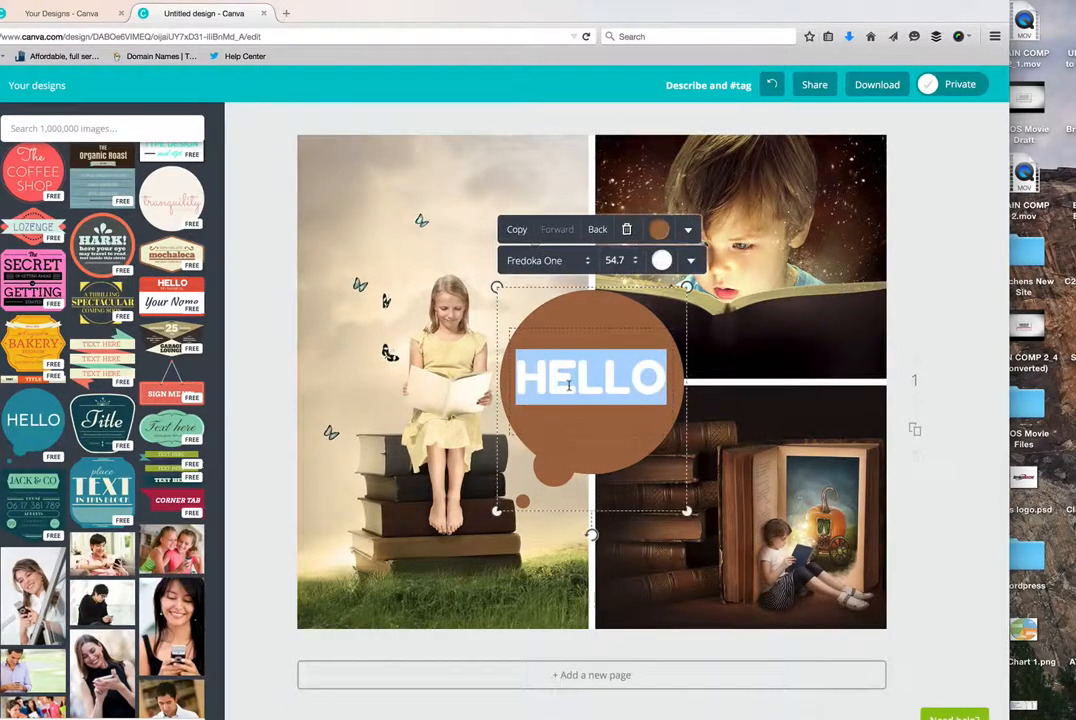
pyautogui.click(590, 264)
pyautogui.scroll(-2, 592, 380)
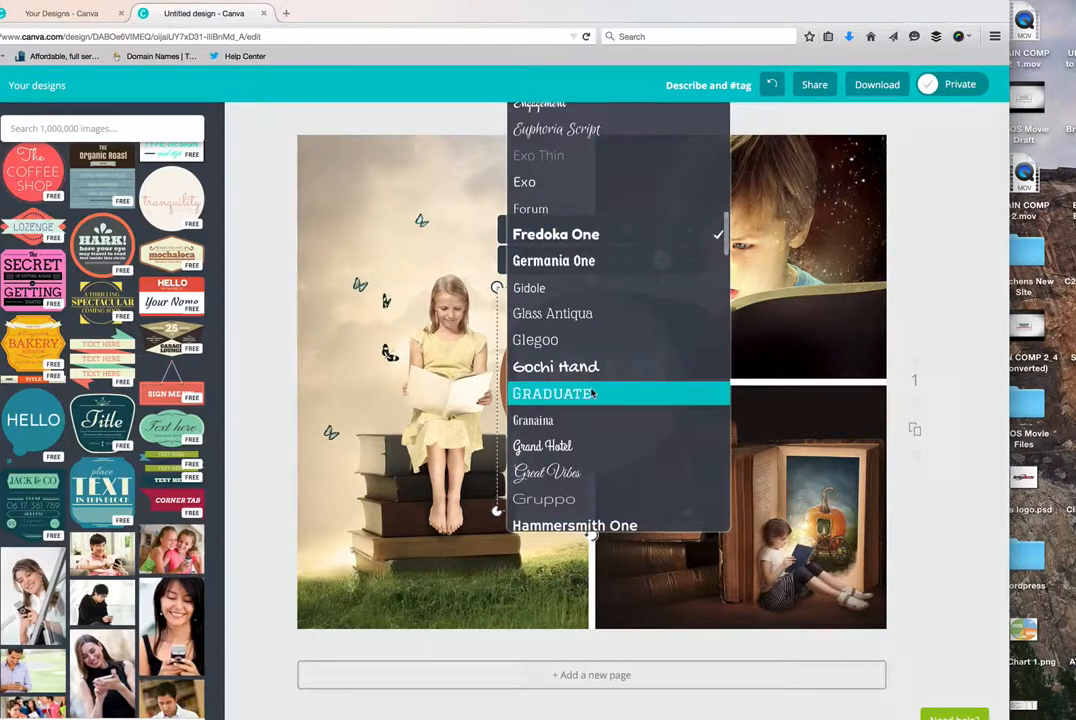
pyautogui.scroll(-1, 592, 393)
pyautogui.scroll(2, 592, 393)
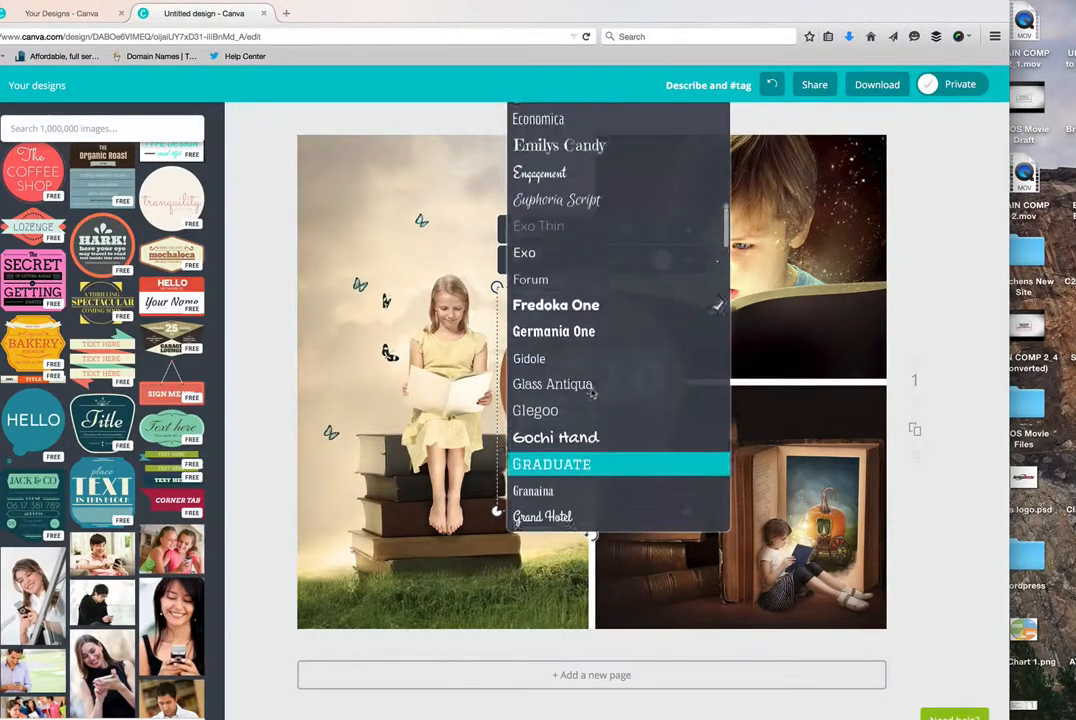
pyautogui.scroll(2, 592, 393)
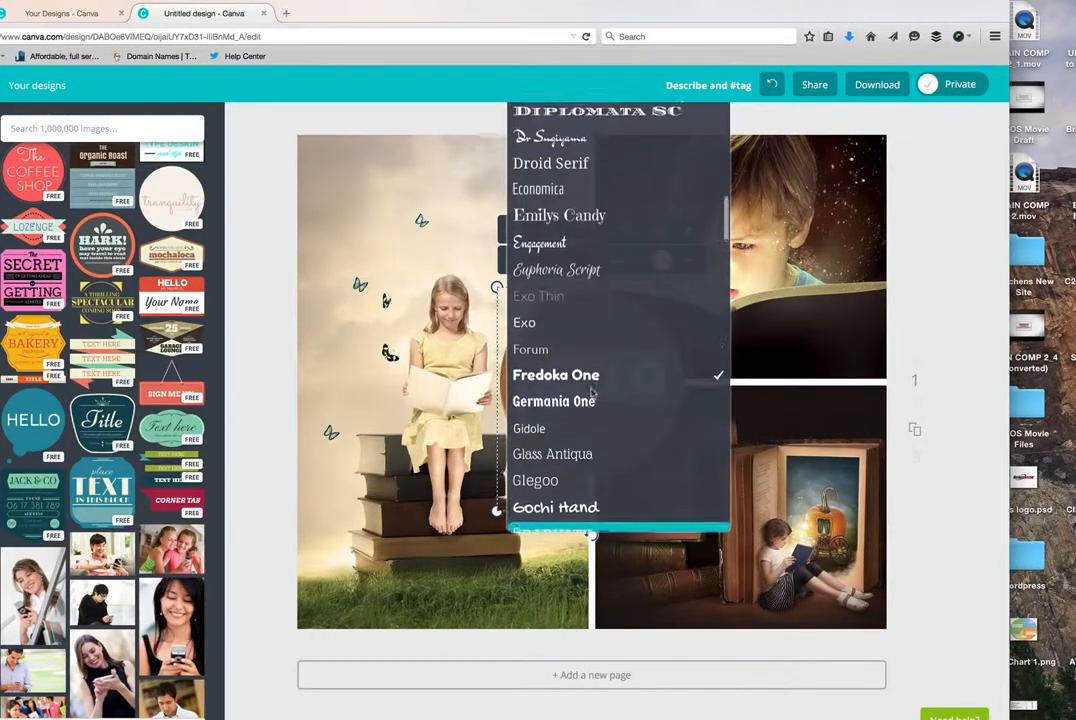
pyautogui.click(581, 274)
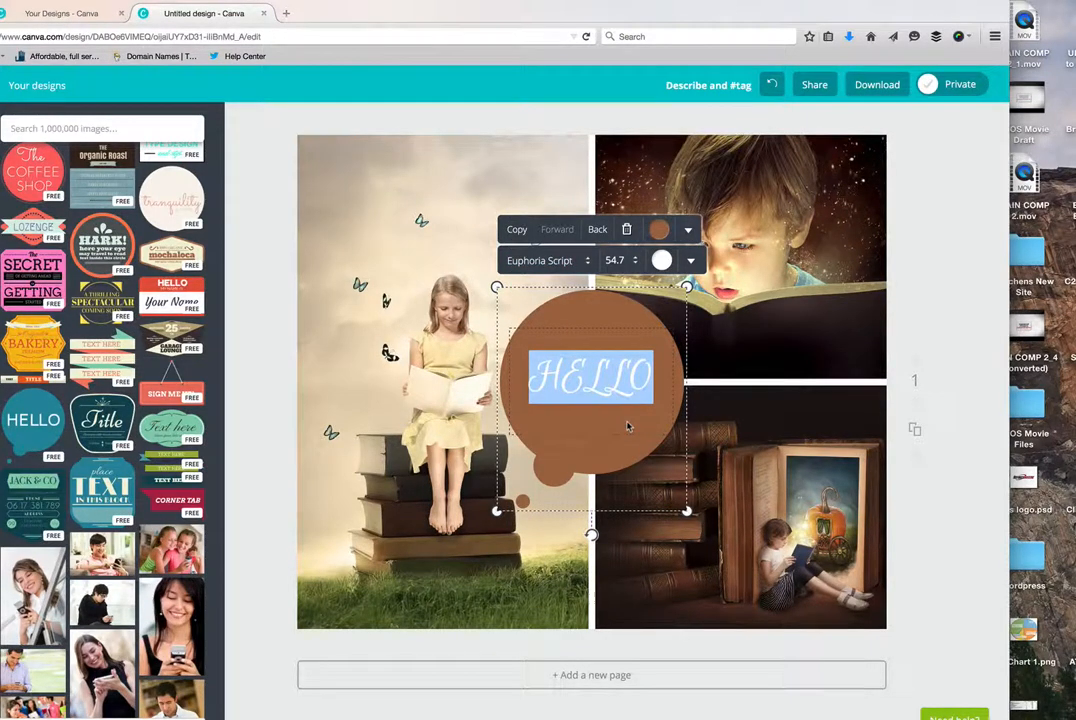
# - Replace the bubble text with "Reading" on the first line and "is Magical" on the second
pyautogui.write('Reading')
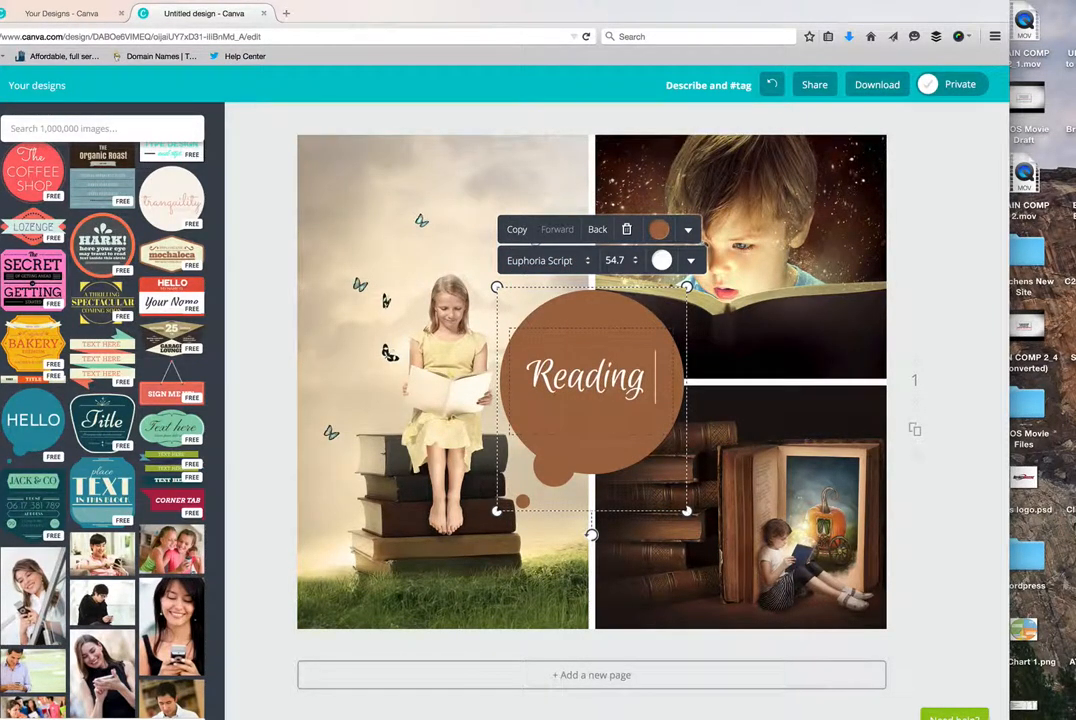
pyautogui.press('Return')
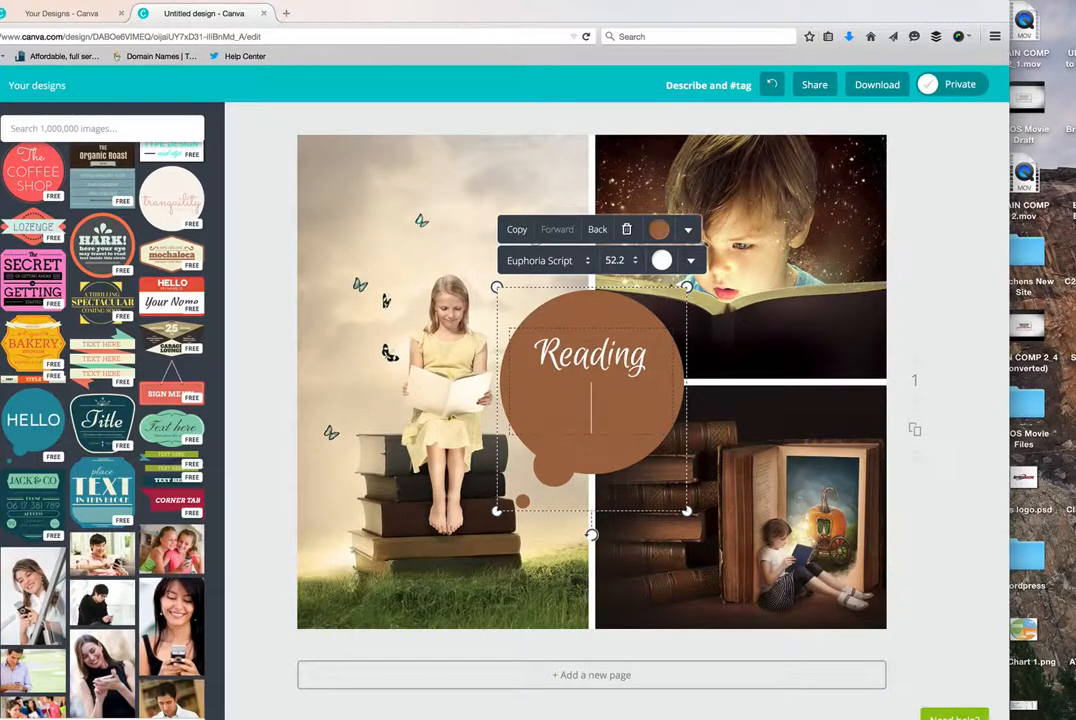
pyautogui.write('is Mag')
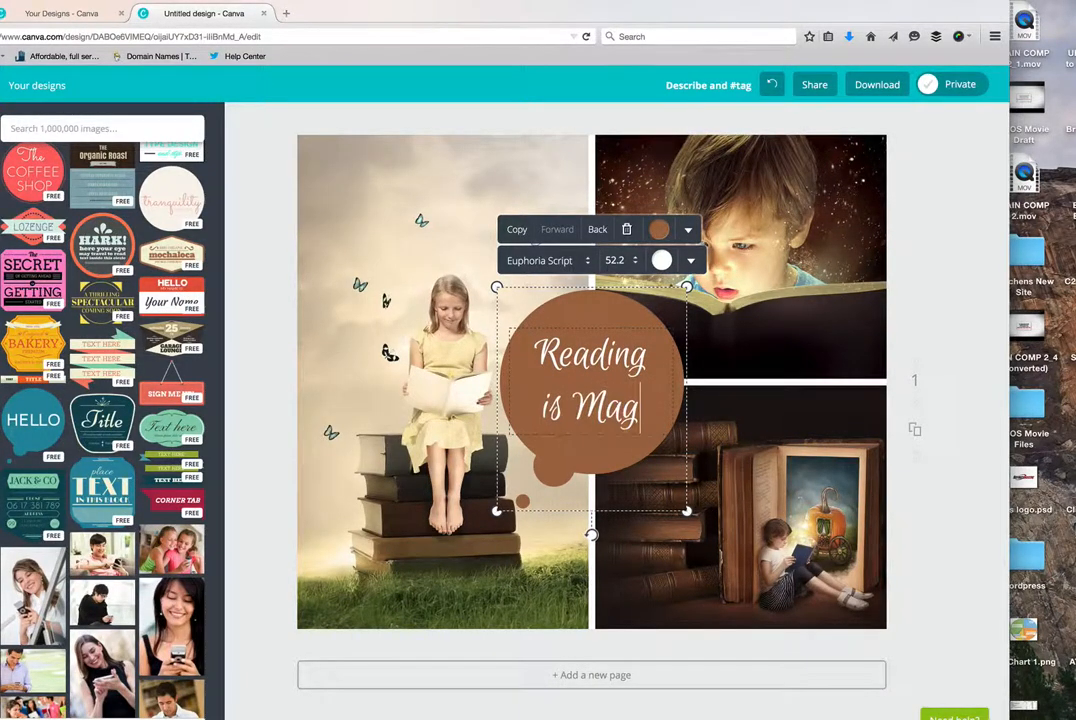
pyautogui.write('ical')
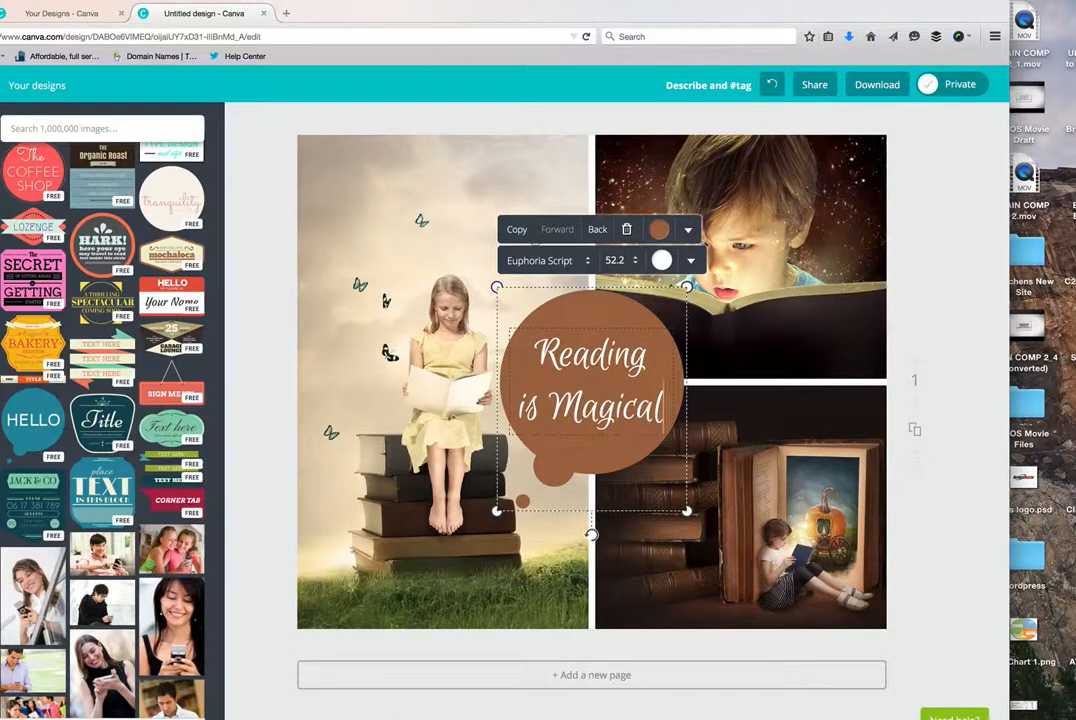
pyautogui.write('!')
# - Add an exclamation mark at the end of the speech bubble's text and leave text editing
pyautogui.click(590, 520)
pyautogui.click(586, 505)
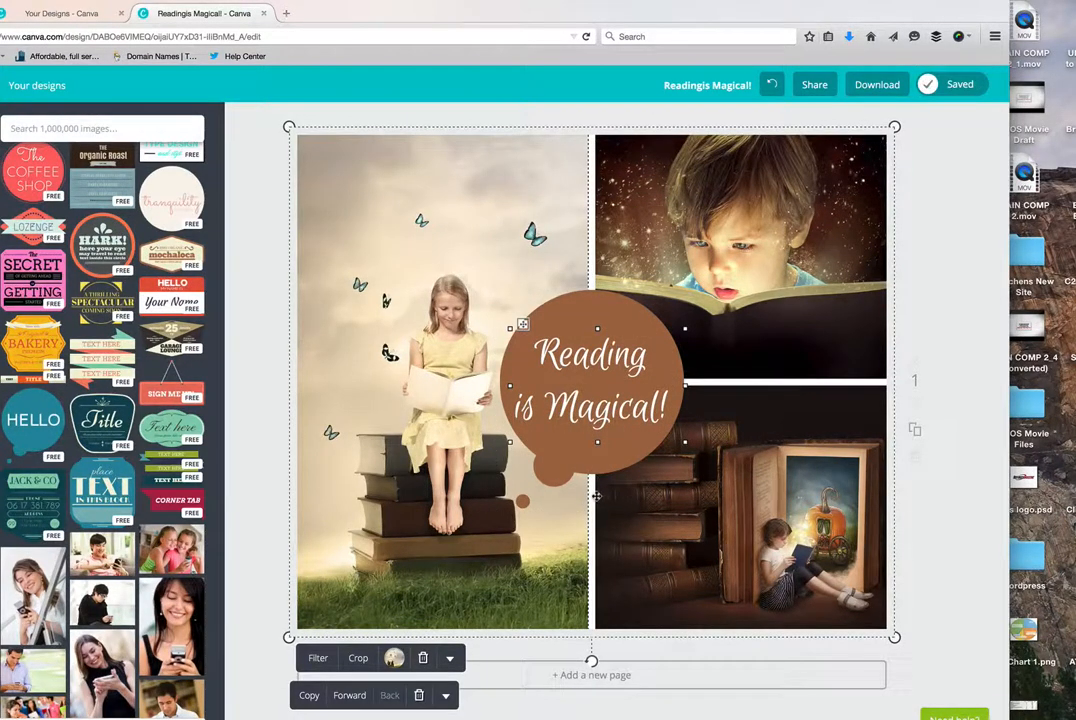
pyautogui.click(935, 530)
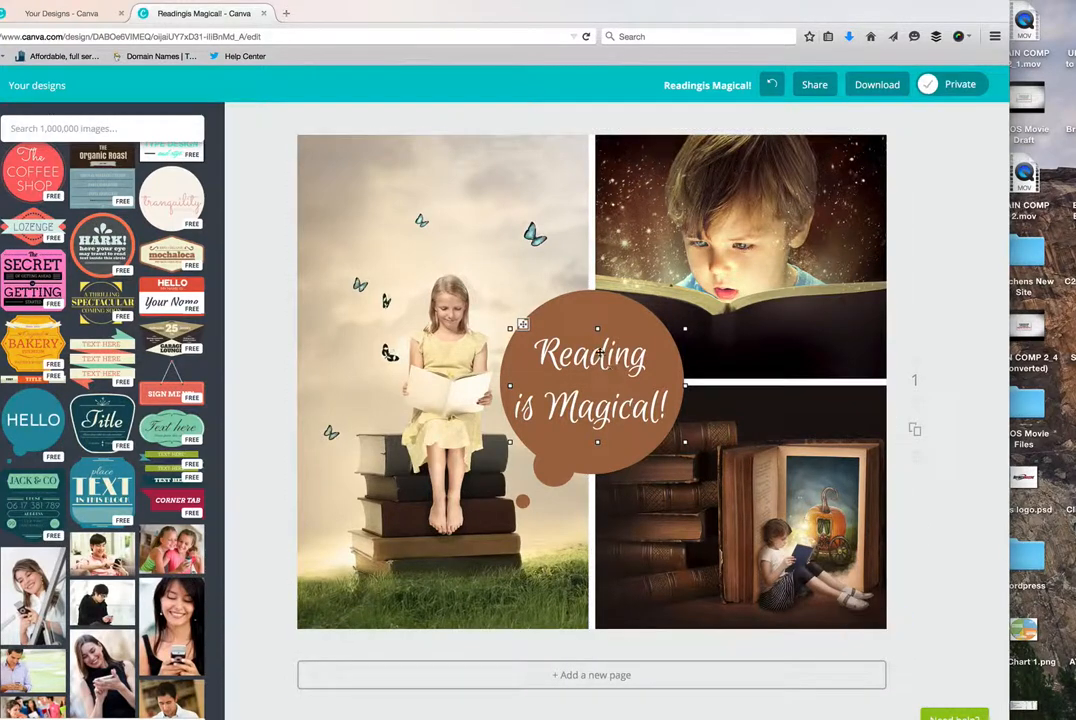
pyautogui.click(587, 315)
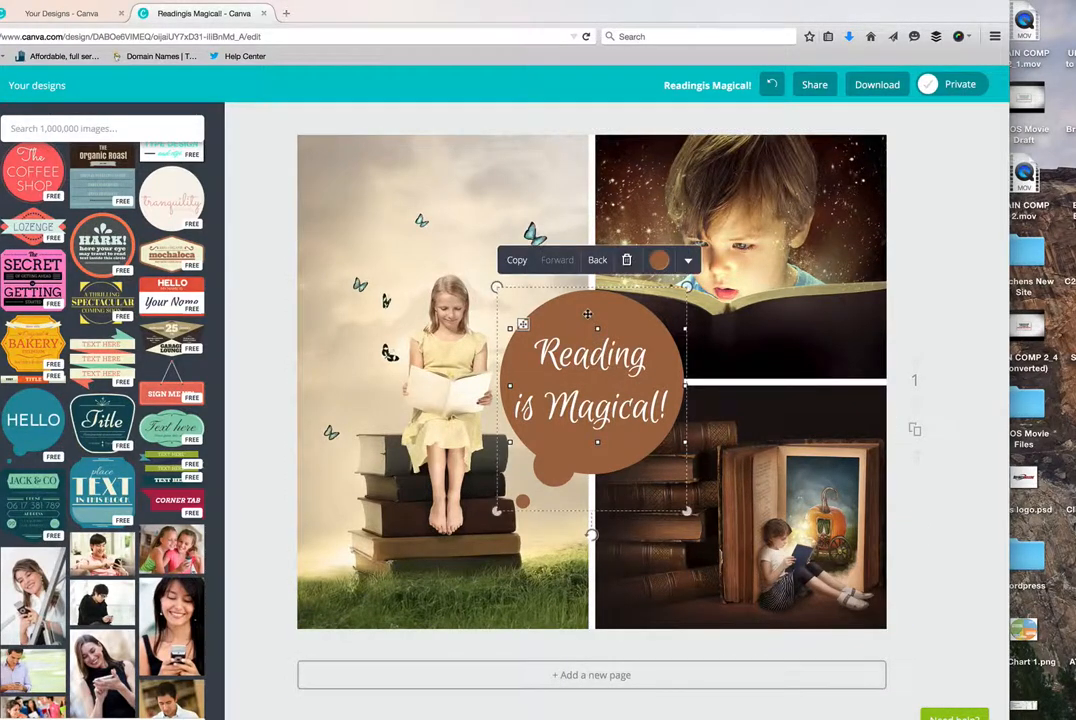
pyautogui.click(308, 178)
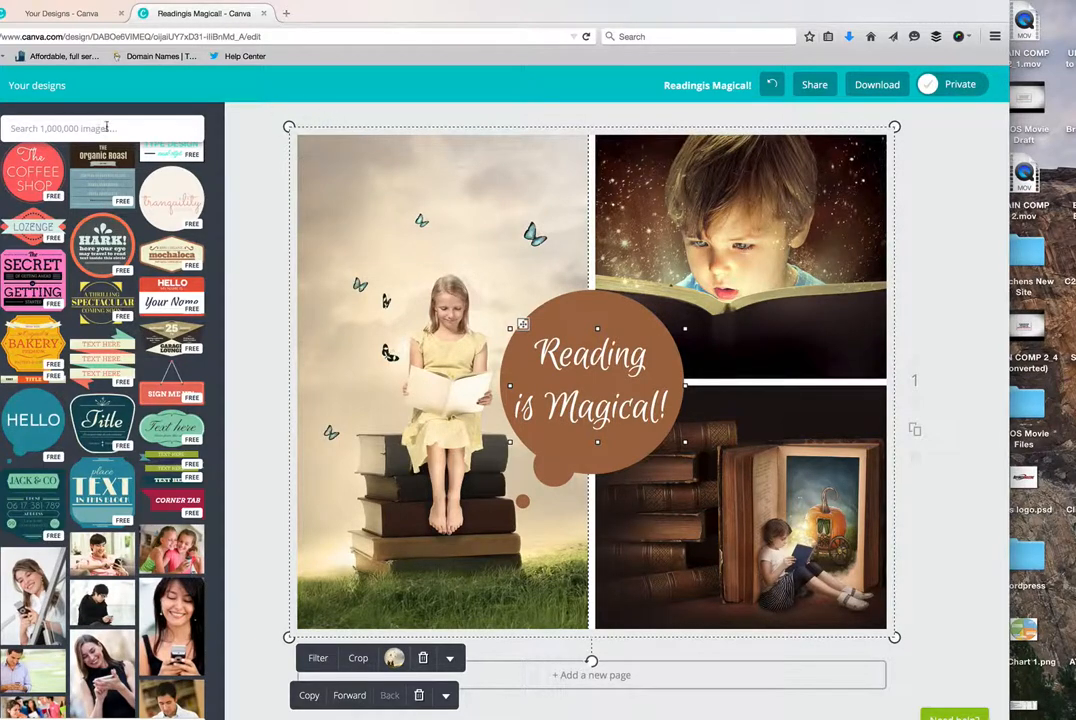
# - Add a subtitle text box to the design and move it onto the upper part of the girl's photo
pyautogui.scroll(5, 133, 234)
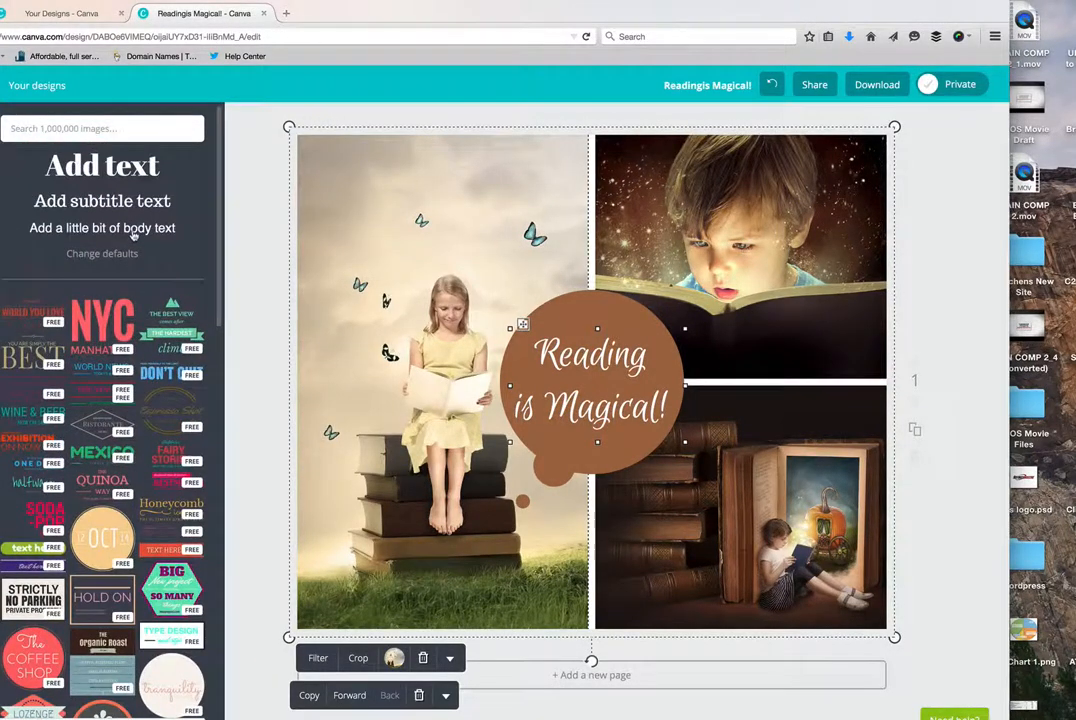
pyautogui.click(98, 203)
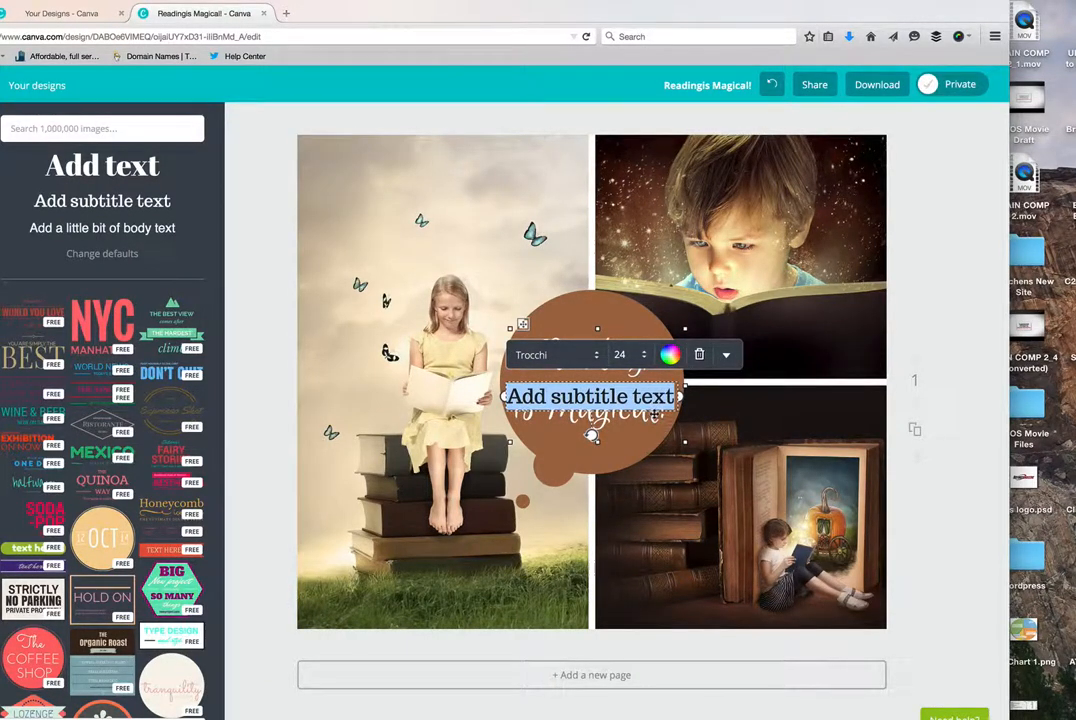
pyautogui.moveTo(654, 412); pyautogui.dragTo(373, 263)
pyautogui.click(733, 328)
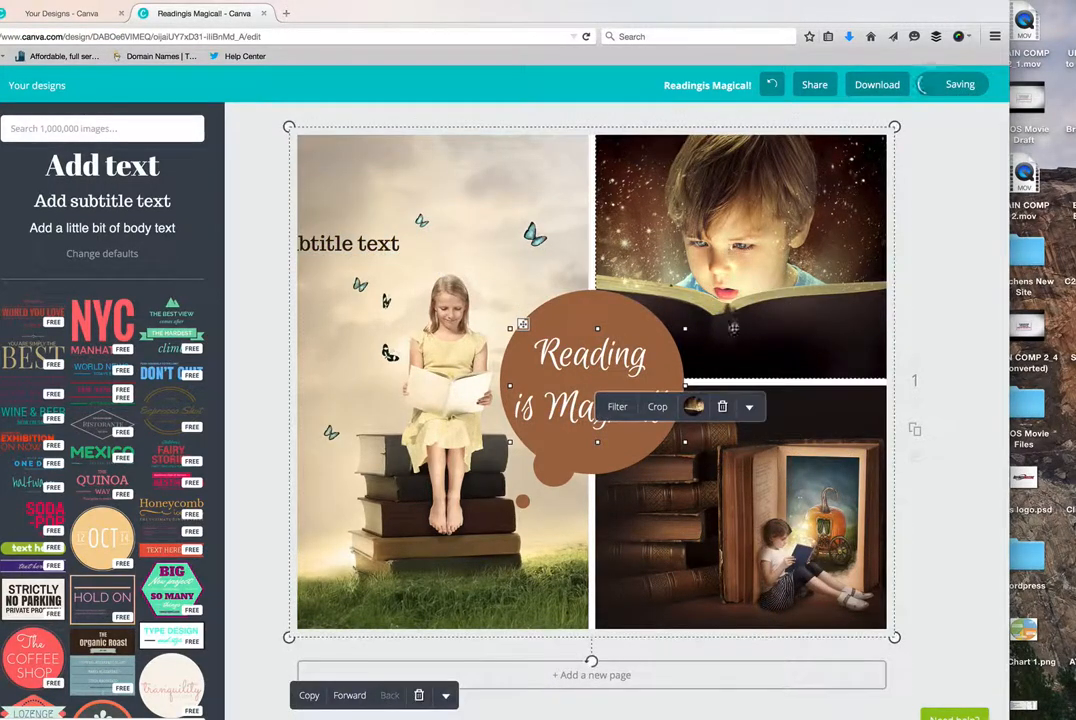
pyautogui.moveTo(733, 328)
pyautogui.mouseDown()
pyautogui.moveTo(731, 455)
pyautogui.moveTo(752, 333)
pyautogui.mouseUp()
pyautogui.doubleClick(800, 333)
pyautogui.moveTo(757, 398); pyautogui.dragTo(773, 473)
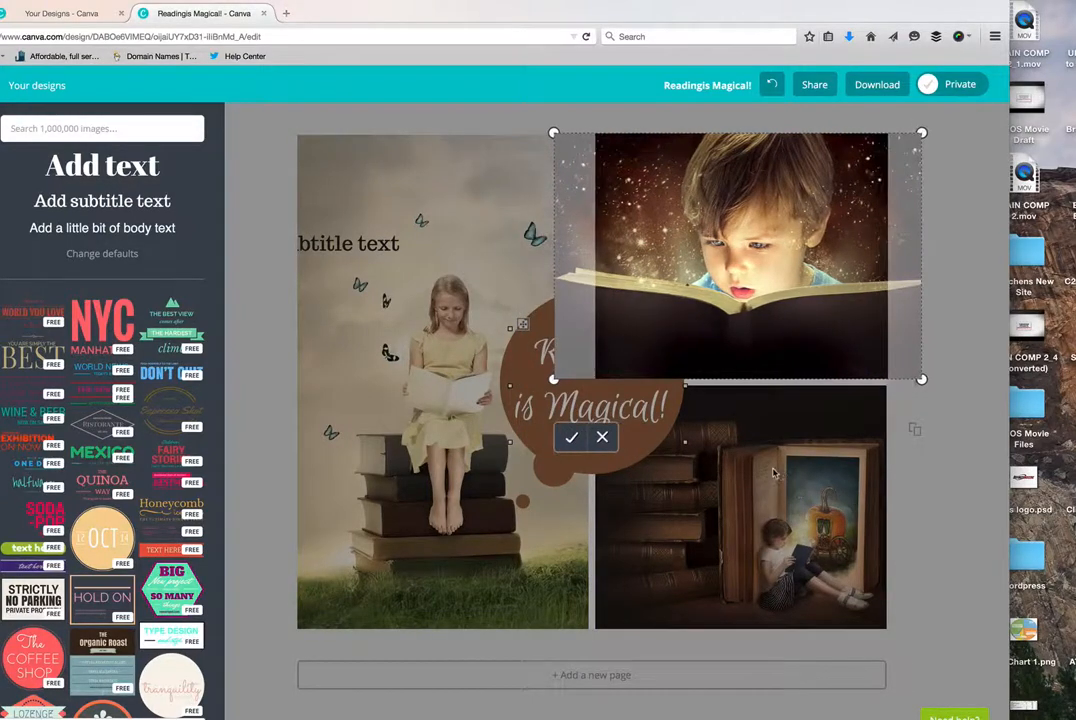
pyautogui.click(602, 437)
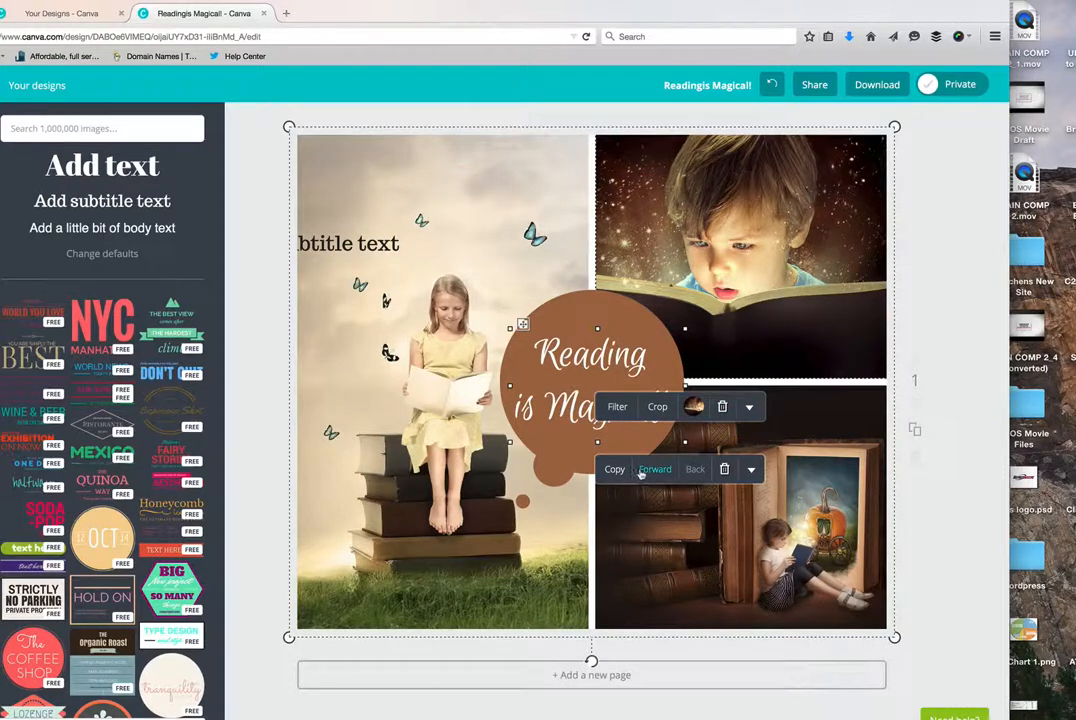
# - Try to move the subtitle text from the girl's photo onto the dark book area of the boy's photo
pyautogui.click(350, 253)
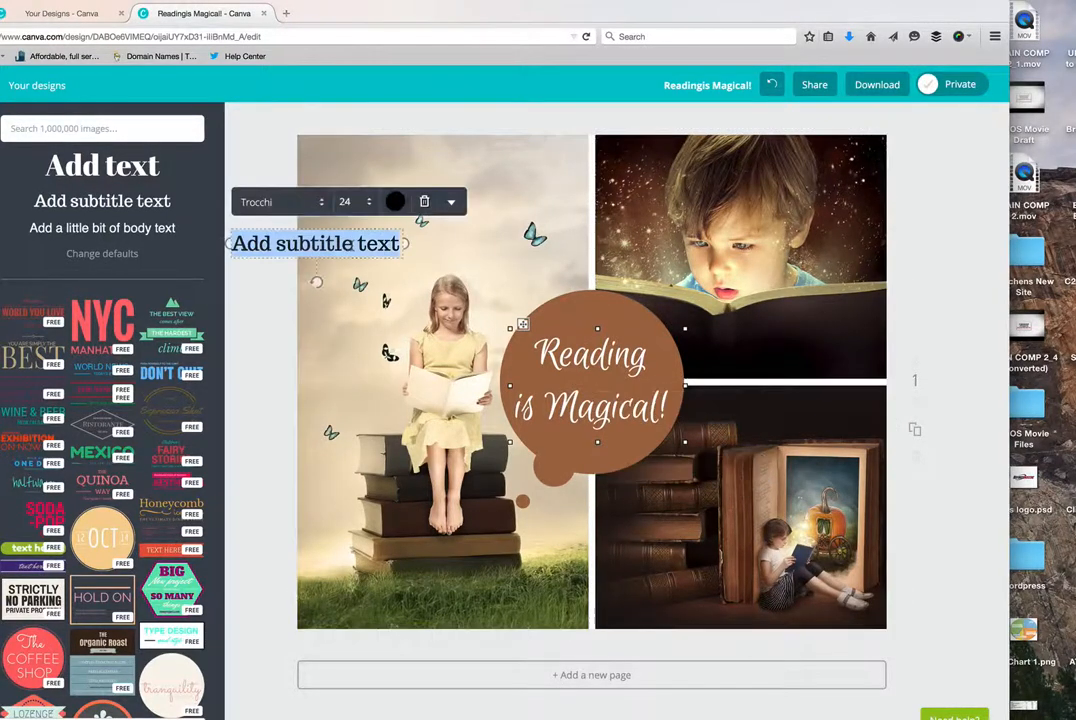
pyautogui.moveTo(350, 253); pyautogui.dragTo(786, 339)
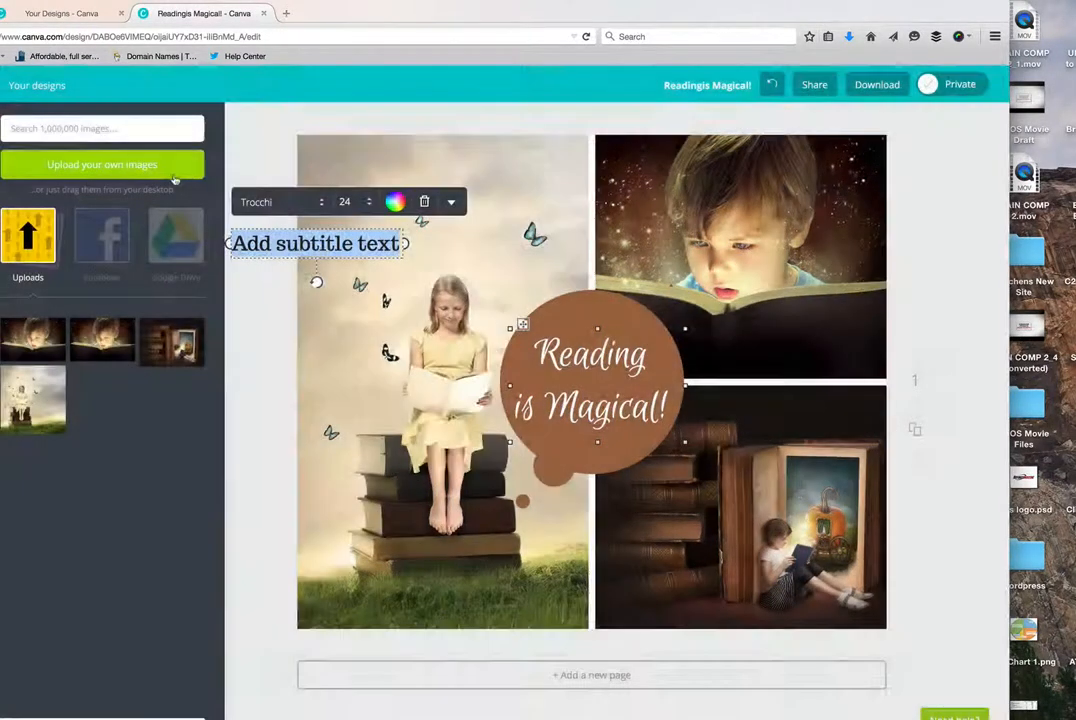
pyautogui.click(299, 243)
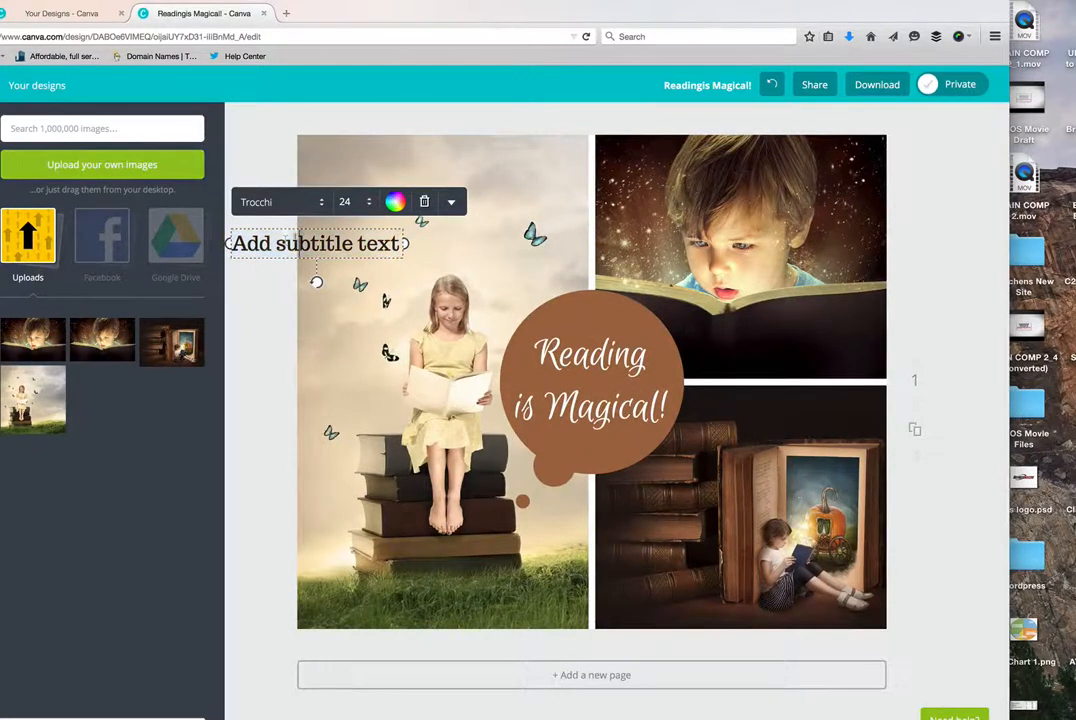
pyautogui.click(267, 271)
pyautogui.click(327, 252)
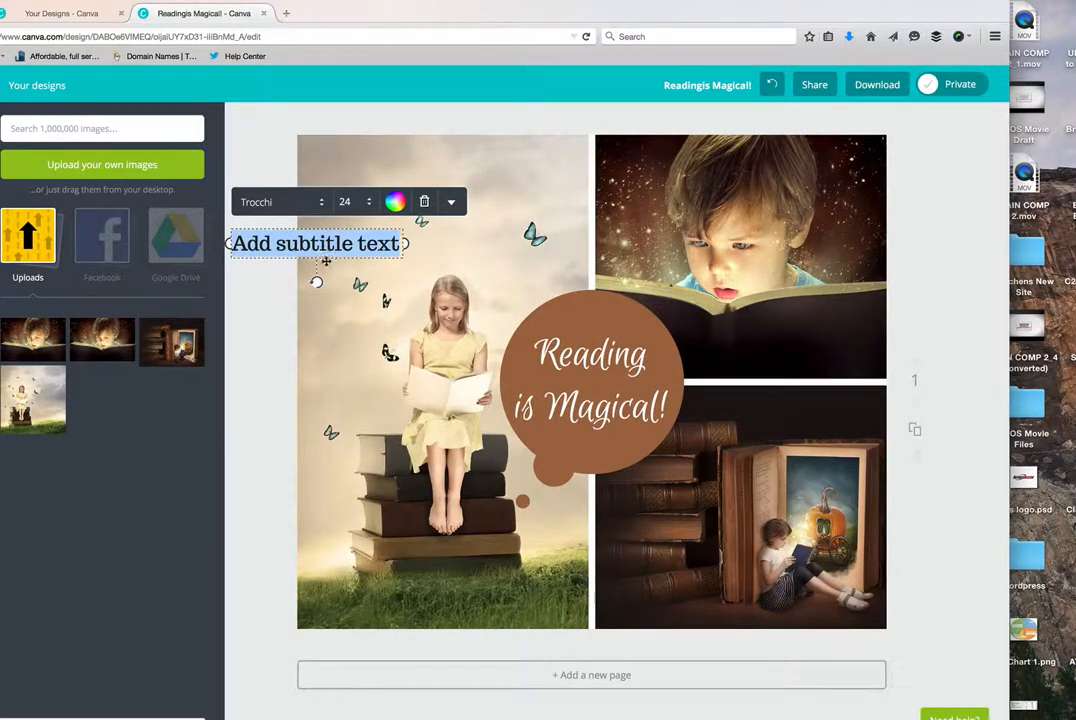
pyautogui.click(284, 328)
pyautogui.click(346, 251)
pyautogui.moveTo(348, 245); pyautogui.dragTo(751, 341)
# - Move the subtitle text box onto the dark book area at the bottom of the boy's photo
pyautogui.moveTo(406, 244); pyautogui.dragTo(433, 244)
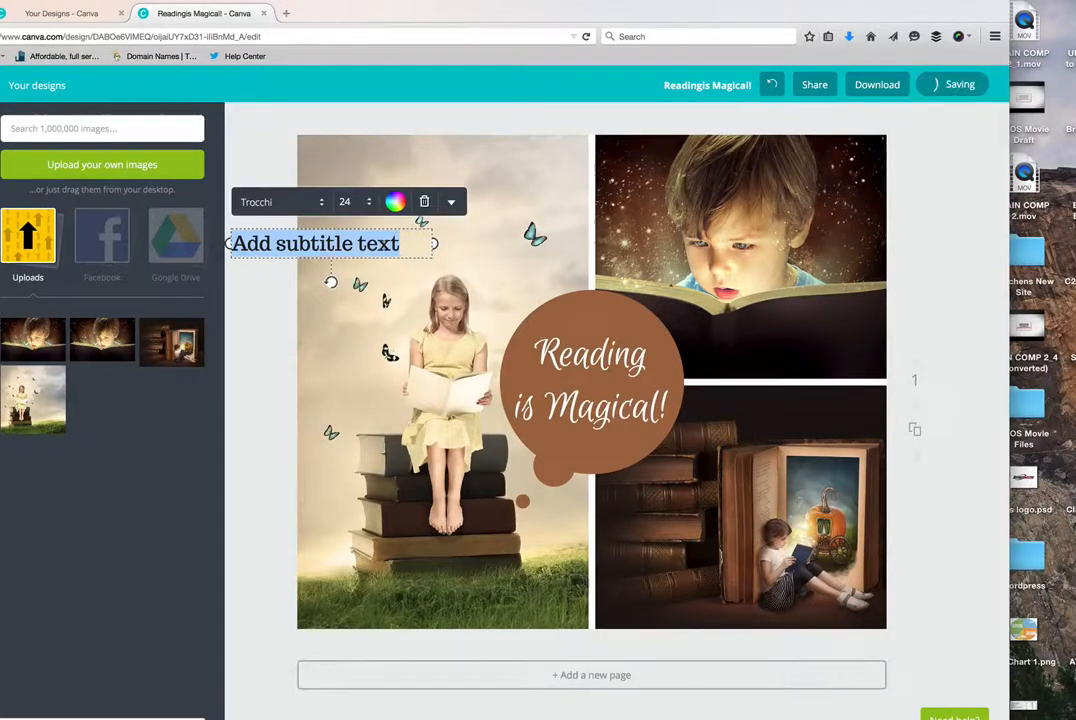
pyautogui.click(385, 248)
pyautogui.click(277, 253)
pyautogui.click(350, 250)
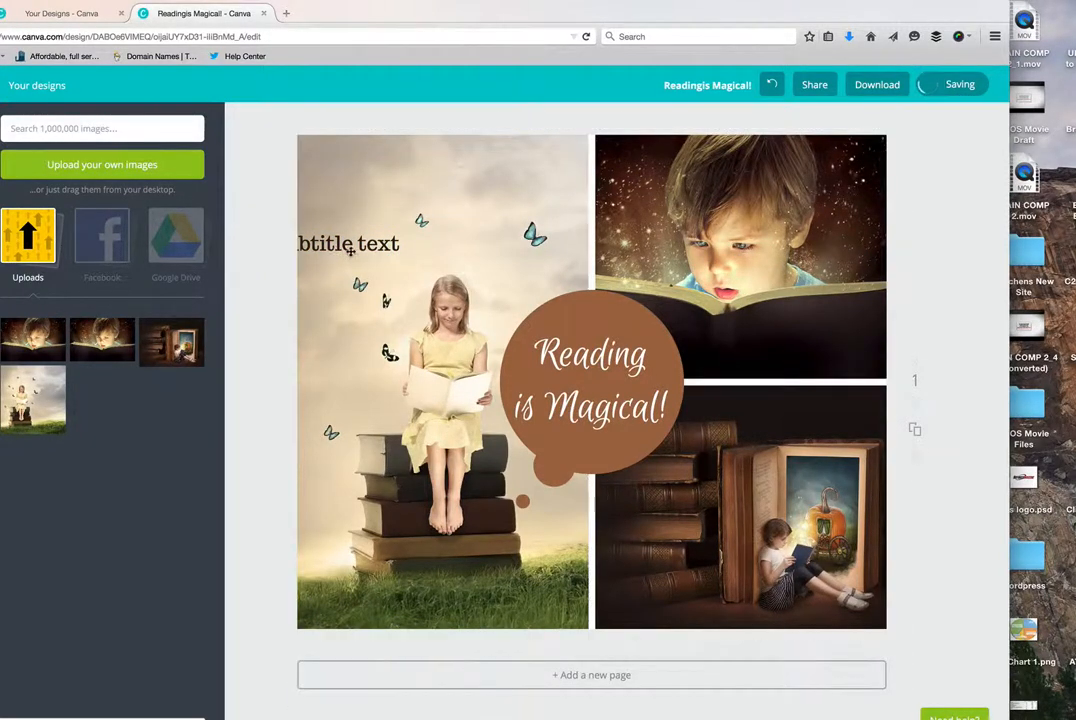
pyautogui.click(350, 250)
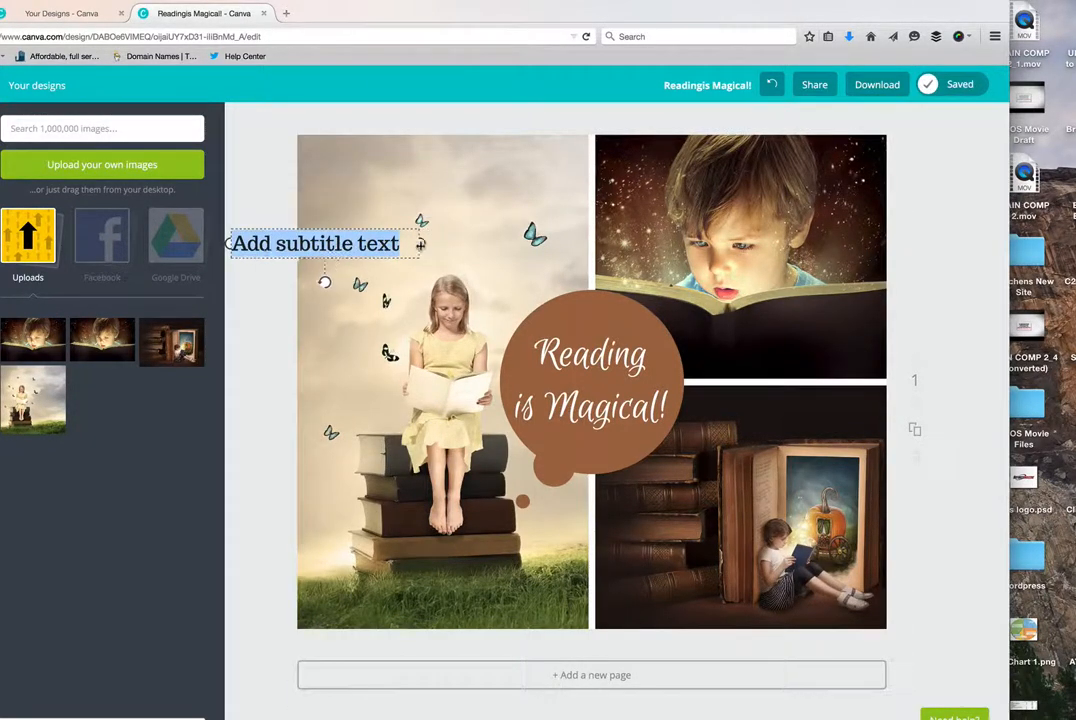
pyautogui.moveTo(420, 244); pyautogui.dragTo(405, 243)
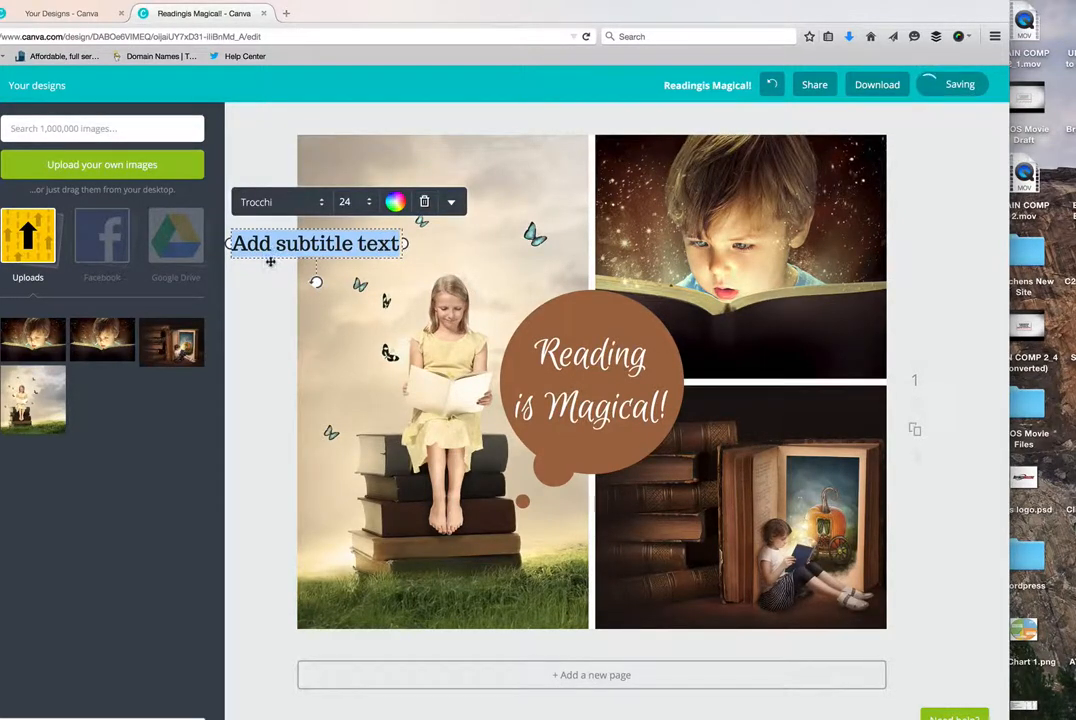
pyautogui.moveTo(270, 262); pyautogui.dragTo(733, 364)
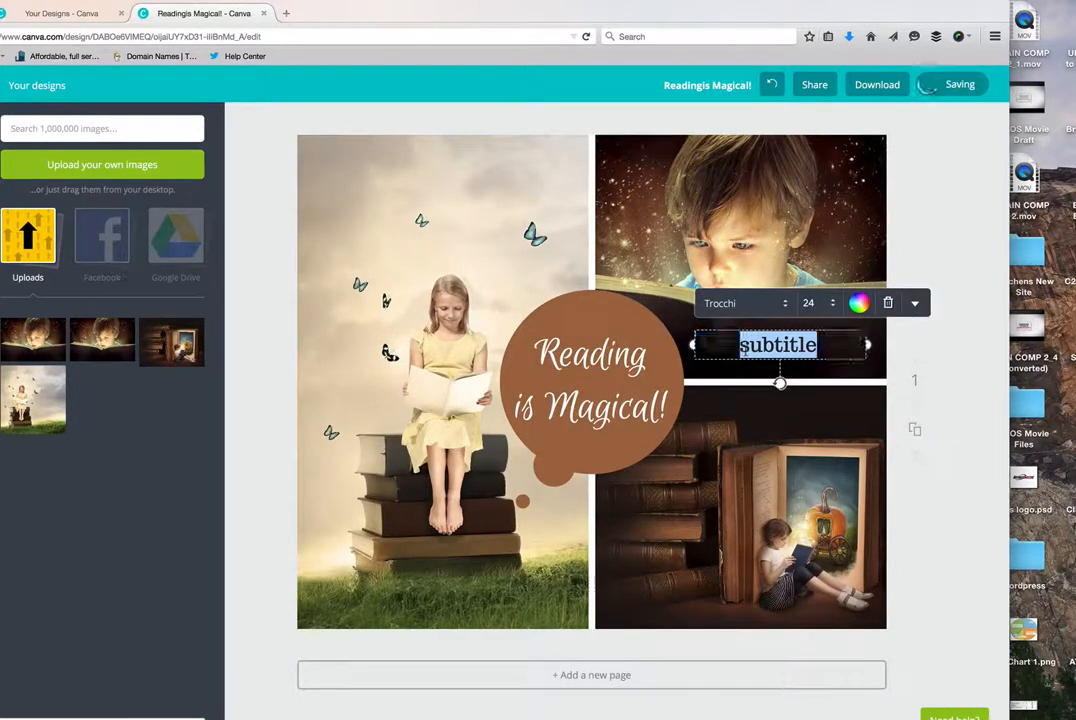
# - Replace the subtitle text with the owner's website address and colour it white
pyautogui.doubleClick(778, 345)
pyautogui.write('lddda')
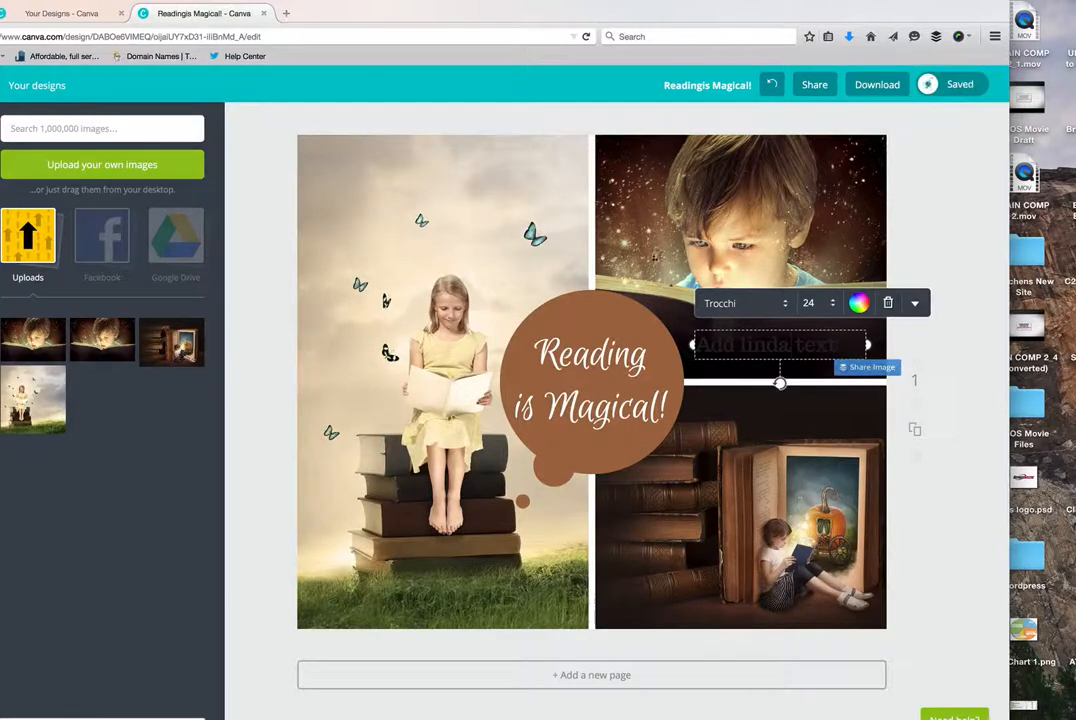
pyautogui.tripleClick(727, 343)
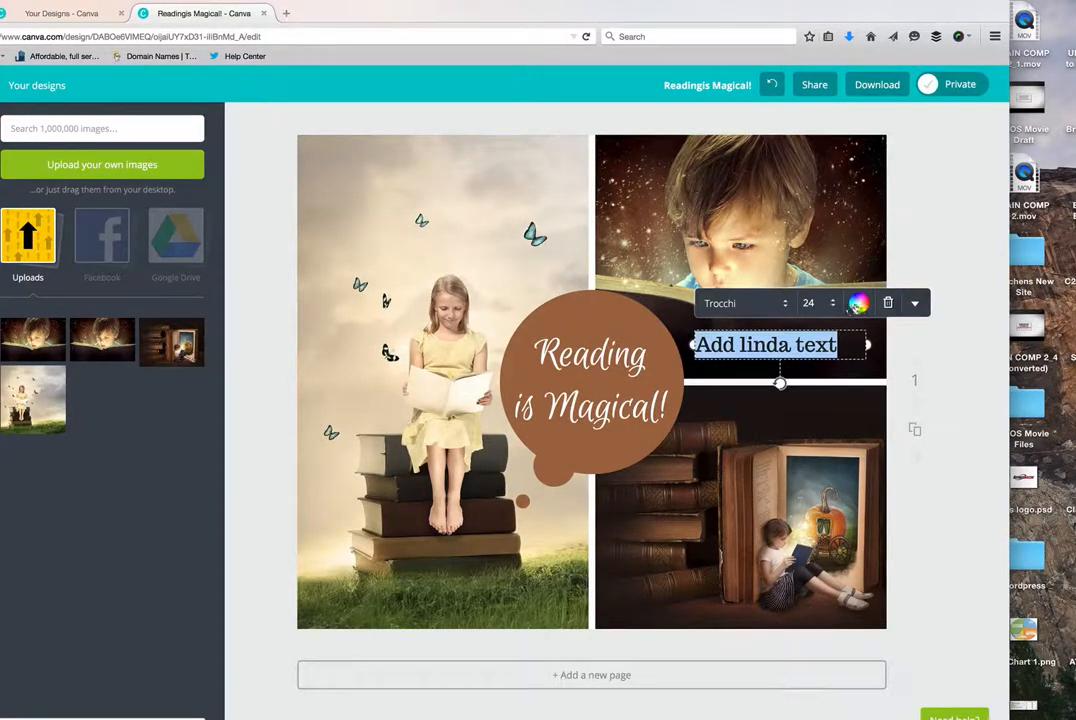
pyautogui.click(850, 306)
pyautogui.click(843, 232)
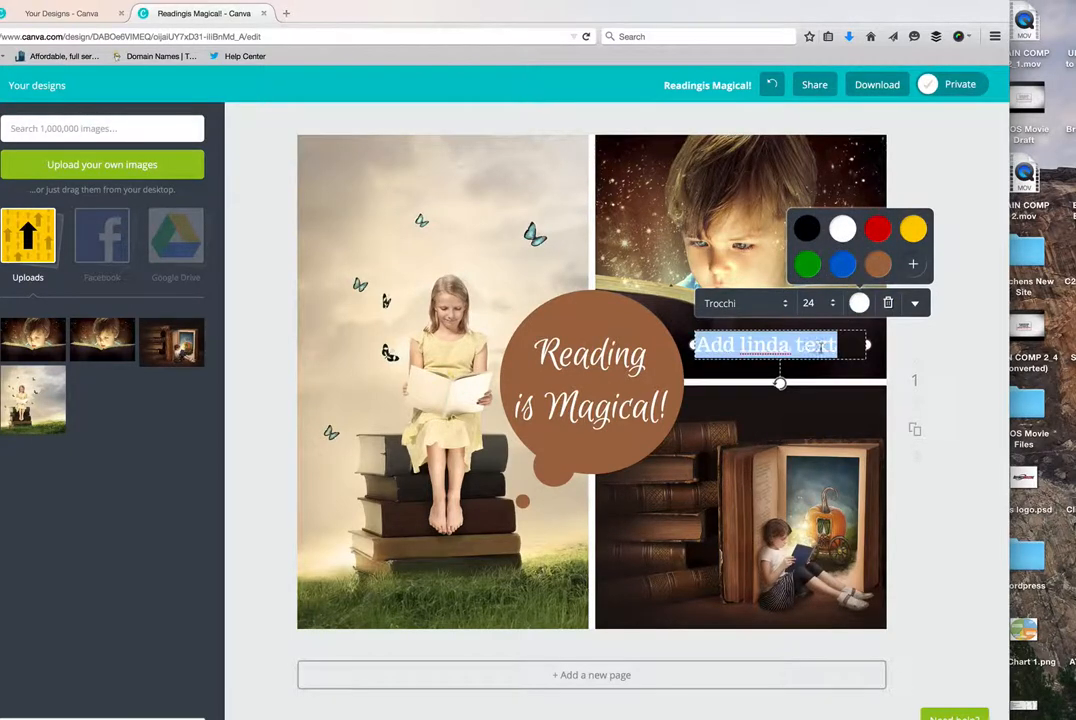
pyautogui.write('lindafulkerson')
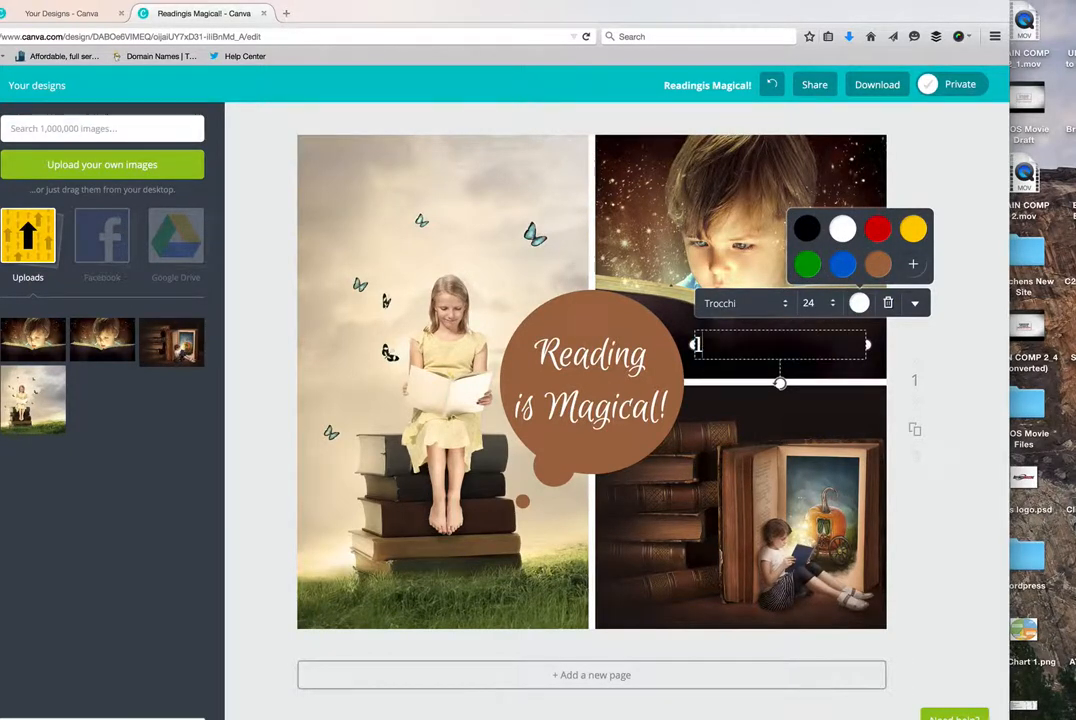
pyautogui.write('.com')
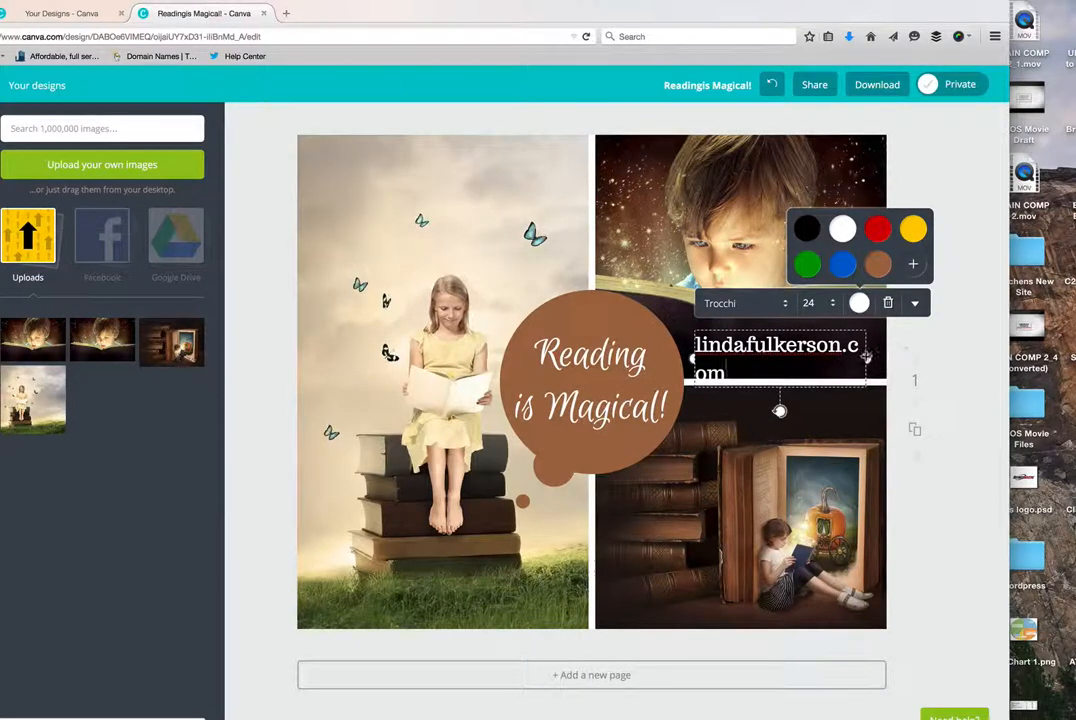
# - Widen the website address box to fit on one line and move it onto the grass below the girl
pyautogui.moveTo(866, 358); pyautogui.dragTo(881, 358)
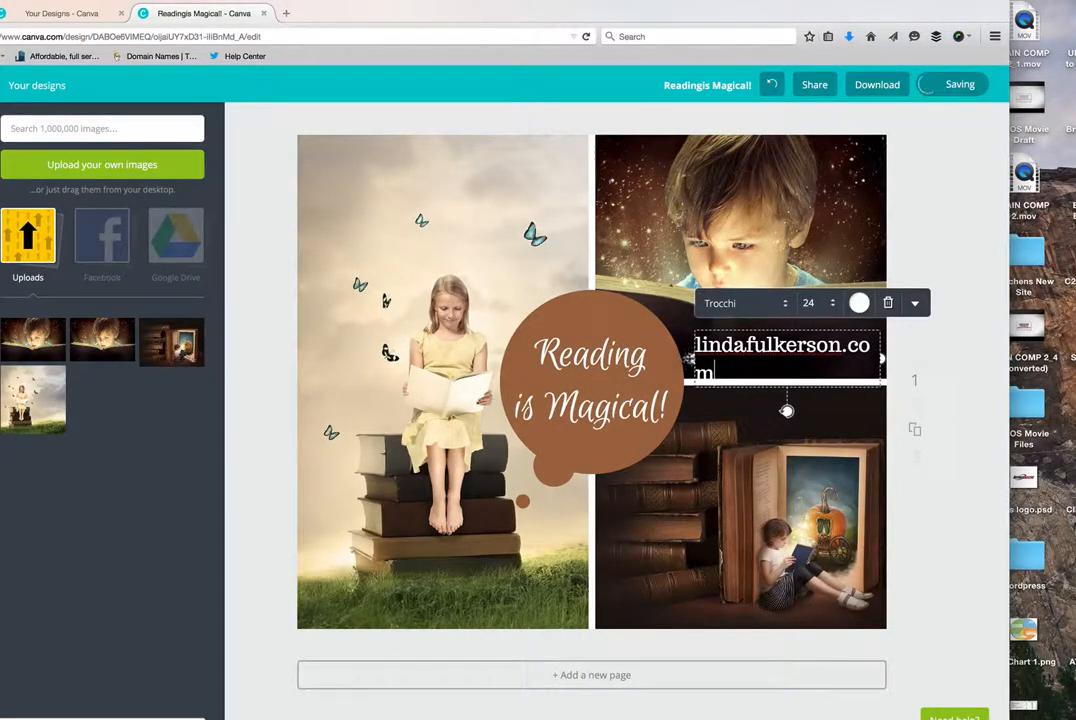
pyautogui.moveTo(692, 358); pyautogui.dragTo(680, 358)
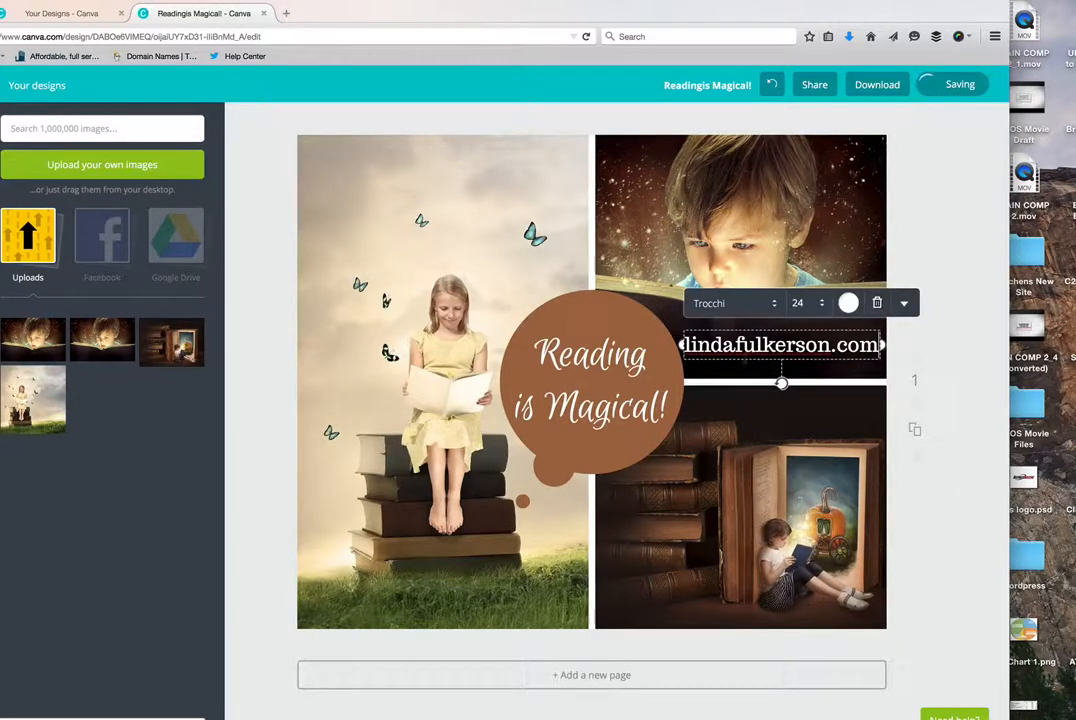
pyautogui.moveTo(743, 371); pyautogui.dragTo(410, 627)
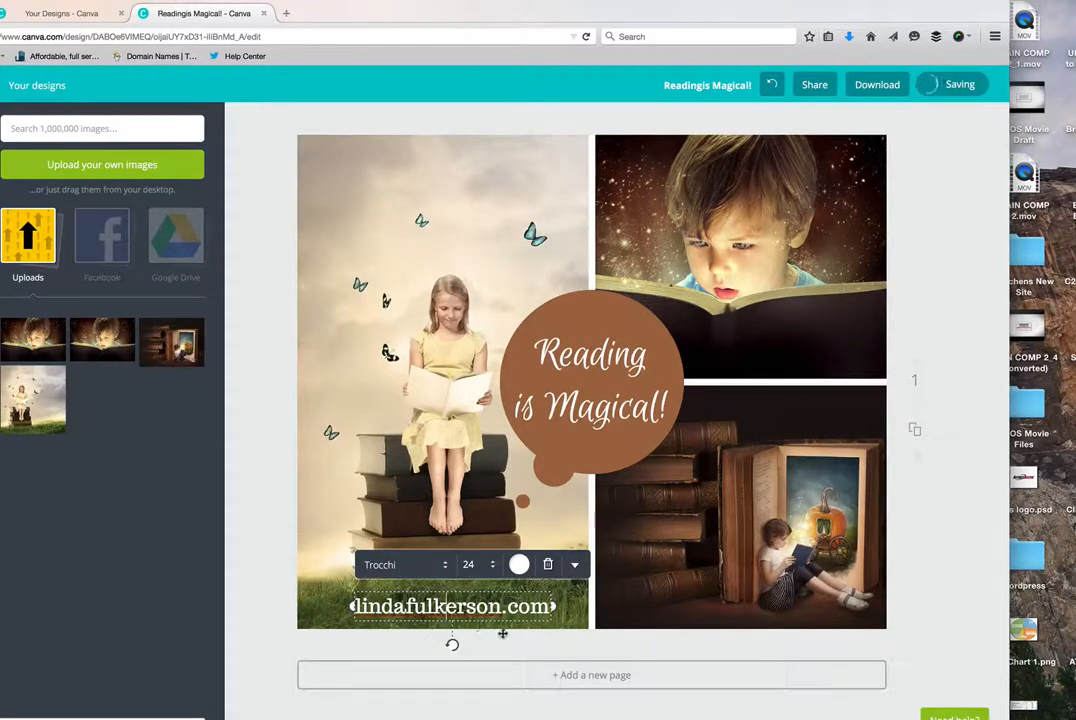
pyautogui.moveTo(511, 622); pyautogui.dragTo(503, 622)
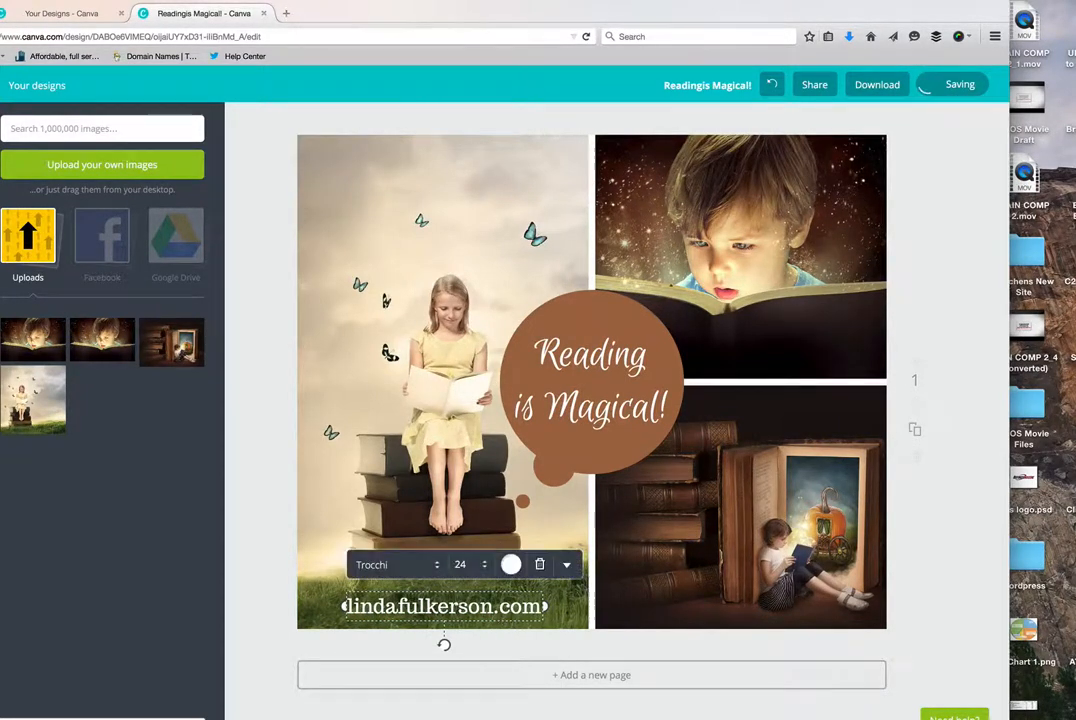
# - Change the font of the website address below the girl to Euphoria Script
pyautogui.moveTo(345, 606); pyautogui.dragTo(545, 606)
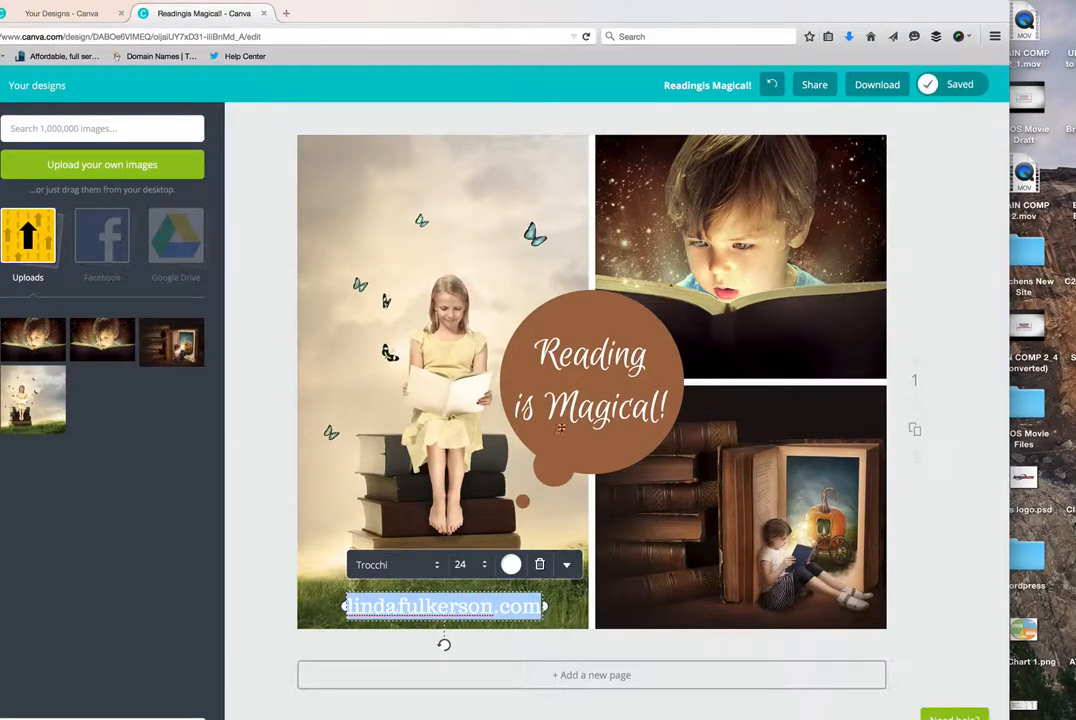
pyautogui.click(434, 565)
pyautogui.scroll(-2, 434, 565)
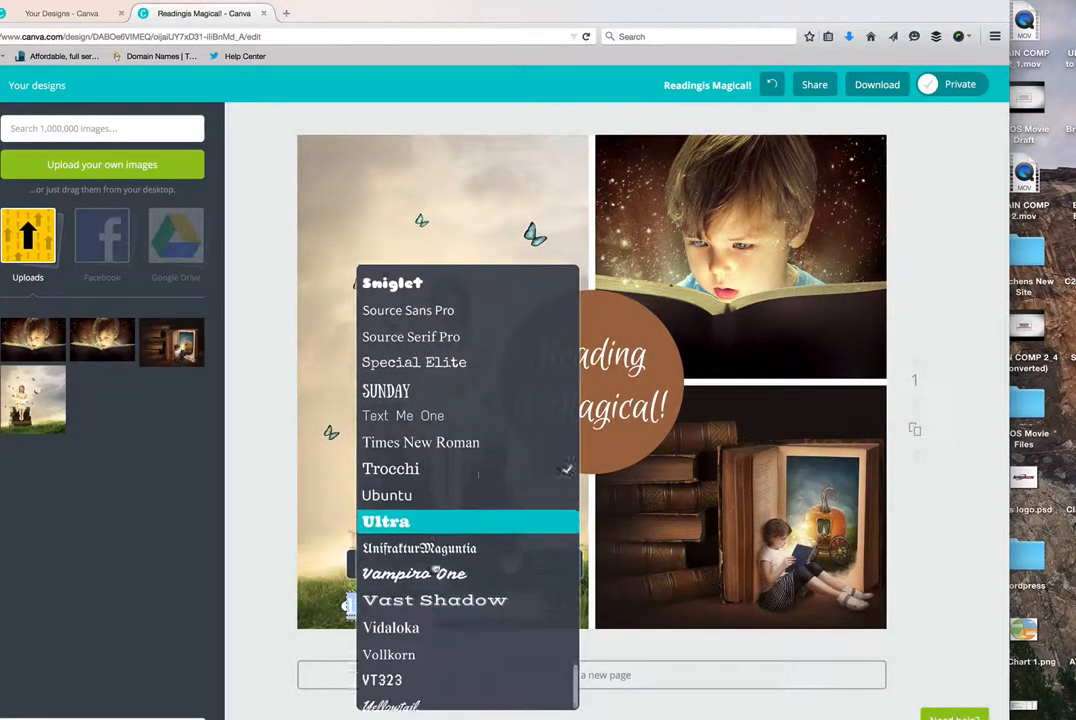
pyautogui.scroll(10, 450, 450)
pyautogui.scroll(5, 454, 394)
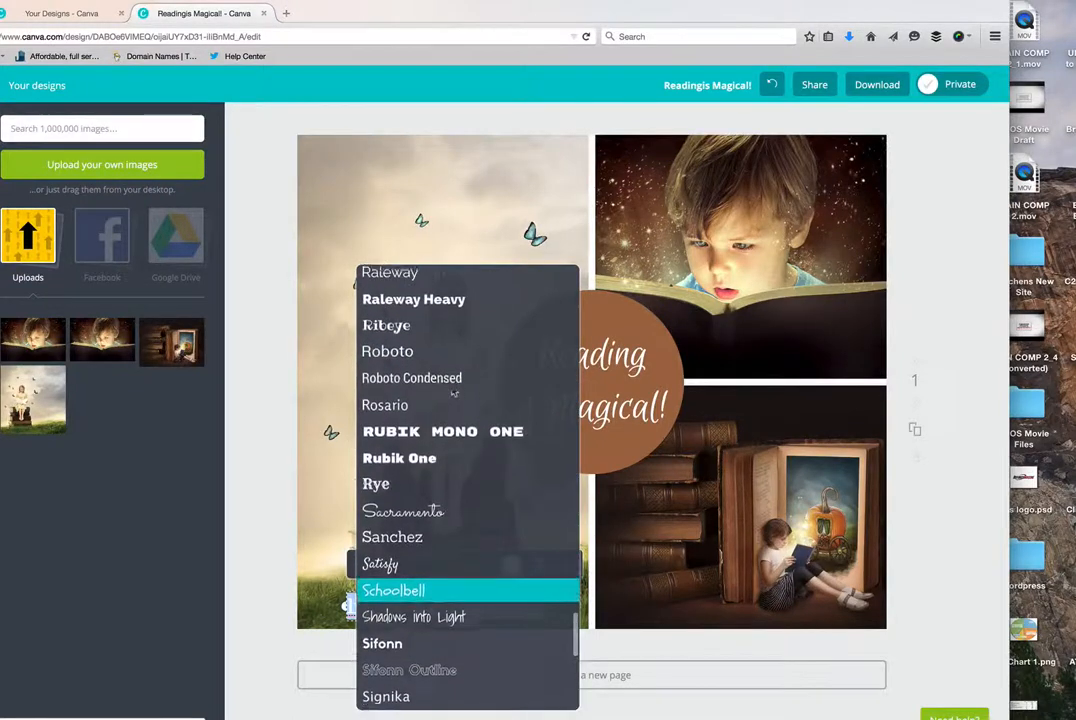
pyautogui.scroll(5, 452, 391)
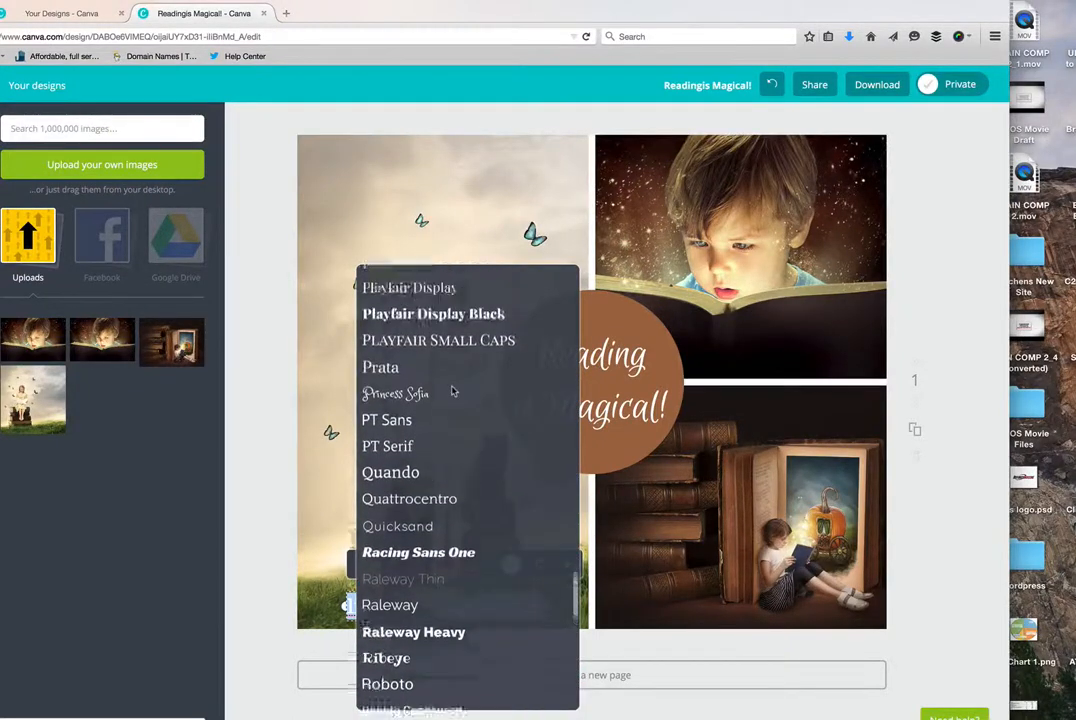
pyautogui.scroll(10, 452, 391)
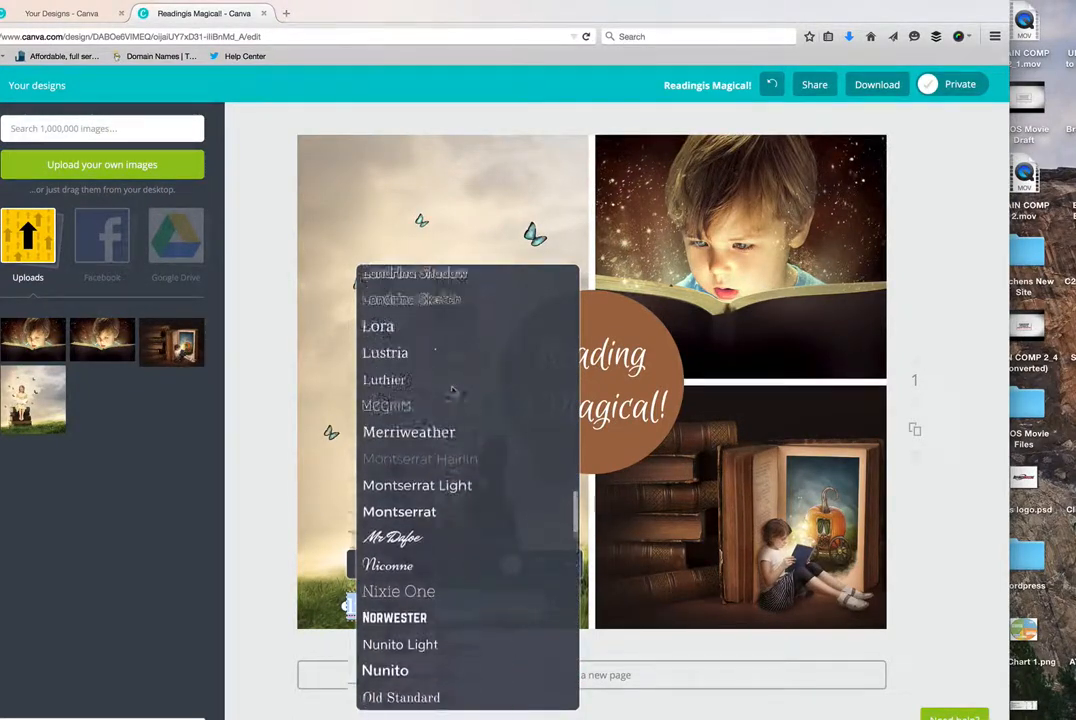
pyautogui.scroll(8, 452, 391)
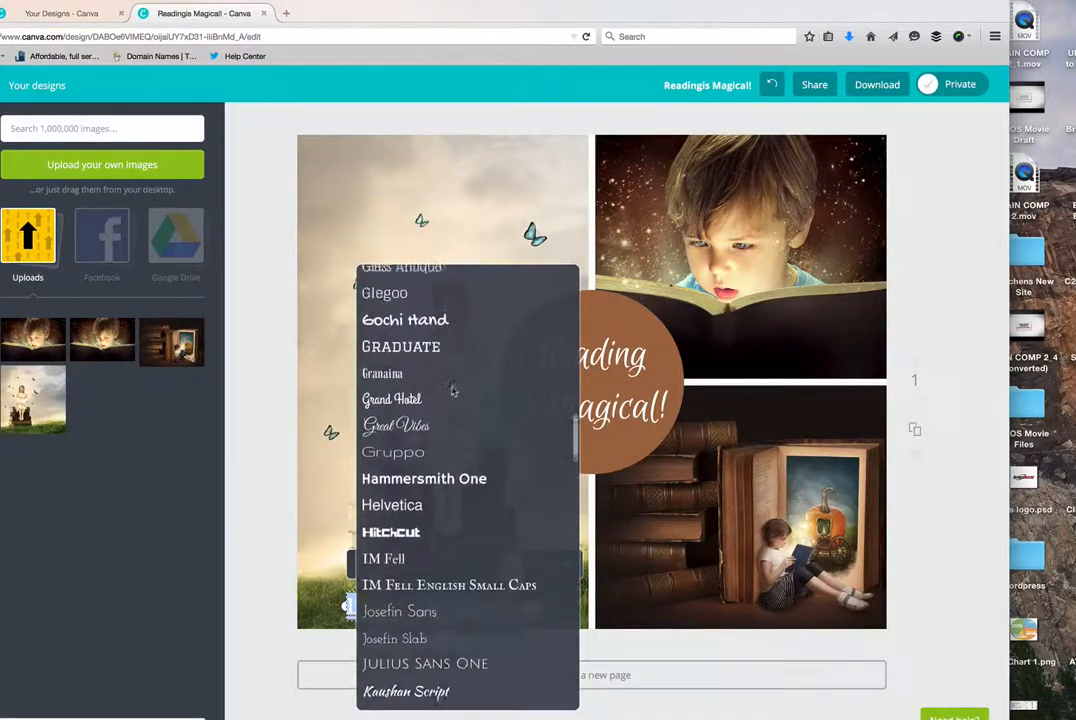
pyautogui.scroll(3, 452, 391)
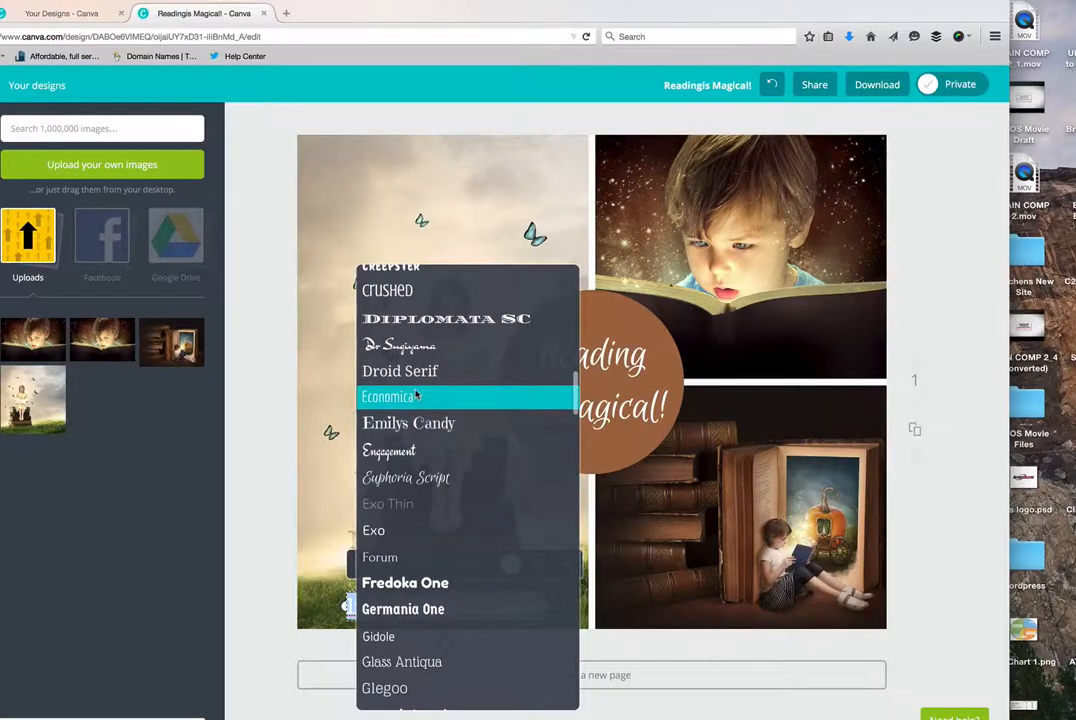
pyautogui.scroll(3, 416, 396)
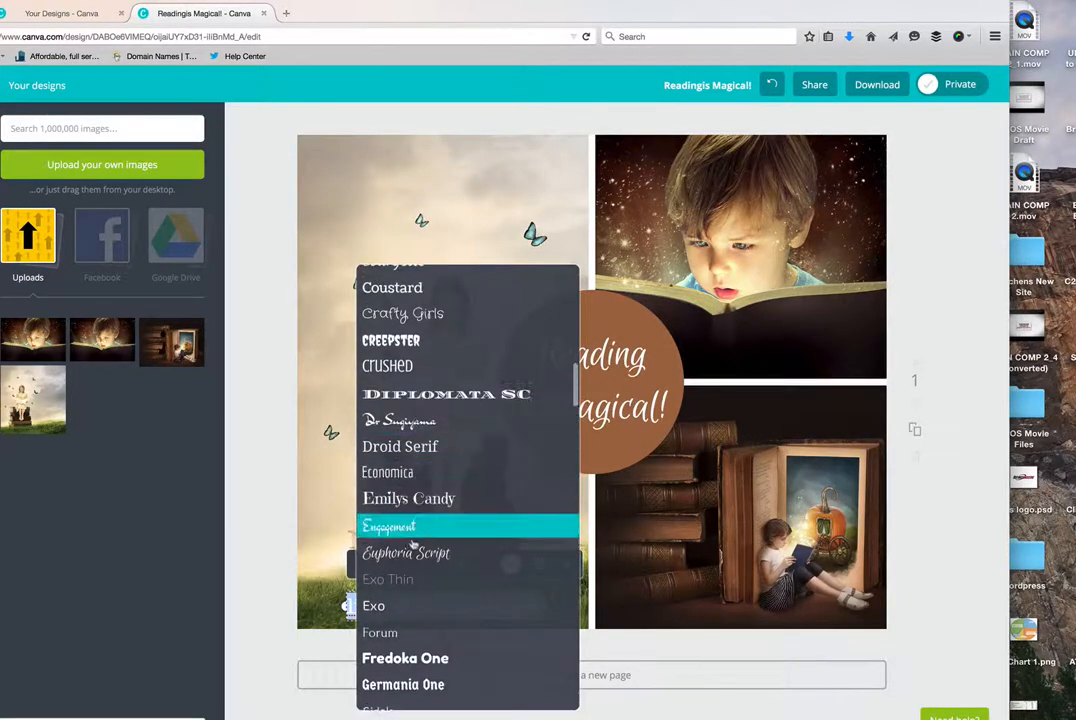
pyautogui.click(408, 552)
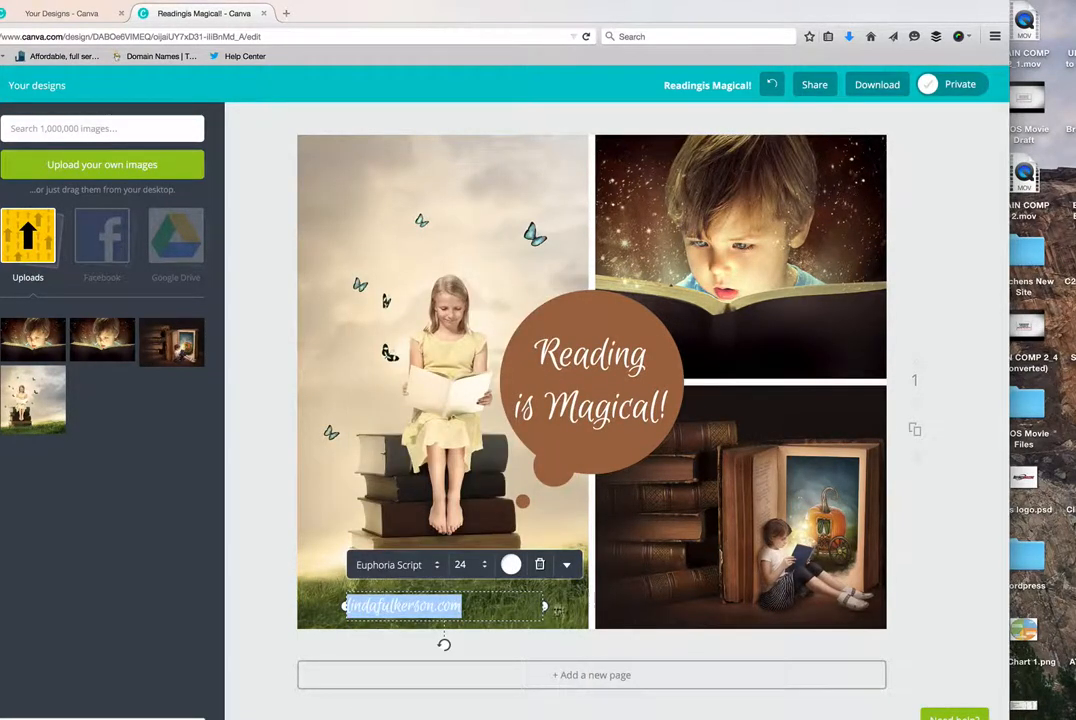
pyautogui.click(503, 606)
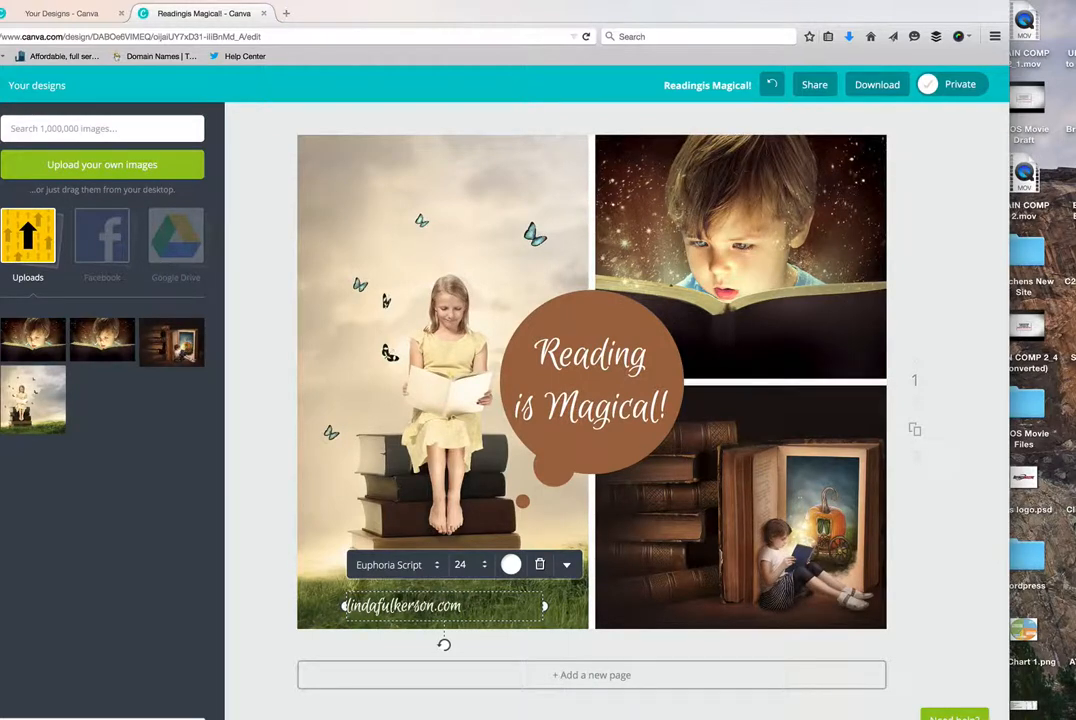
# - Set the website address to size 32 and move it onto the dark bottom edge of the pumpkin-carriage photo
pyautogui.moveTo(462, 606); pyautogui.dragTo(346, 606)
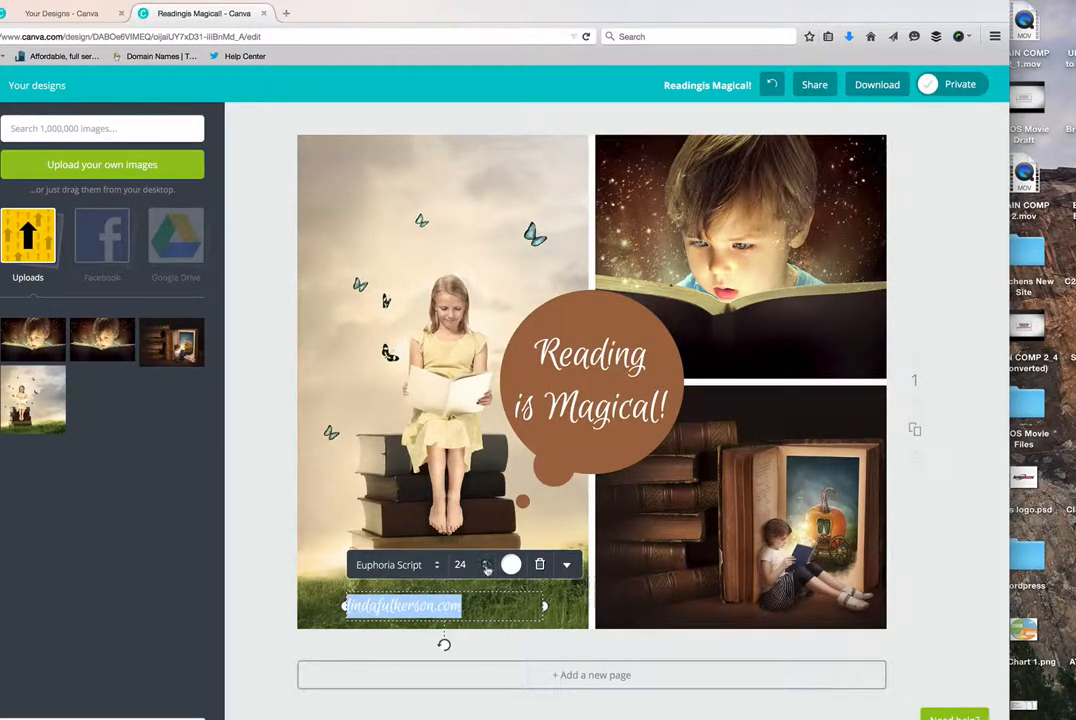
pyautogui.click(487, 565)
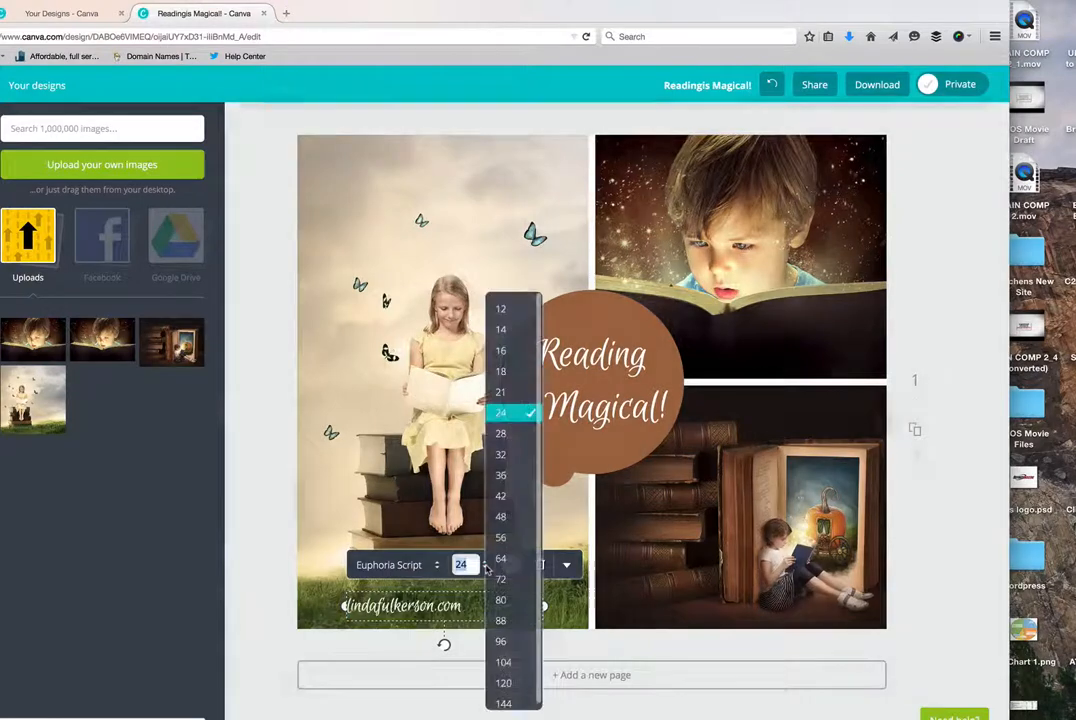
pyautogui.click(502, 454)
pyautogui.moveTo(544, 611); pyautogui.dragTo(481, 613)
pyautogui.click(645, 608)
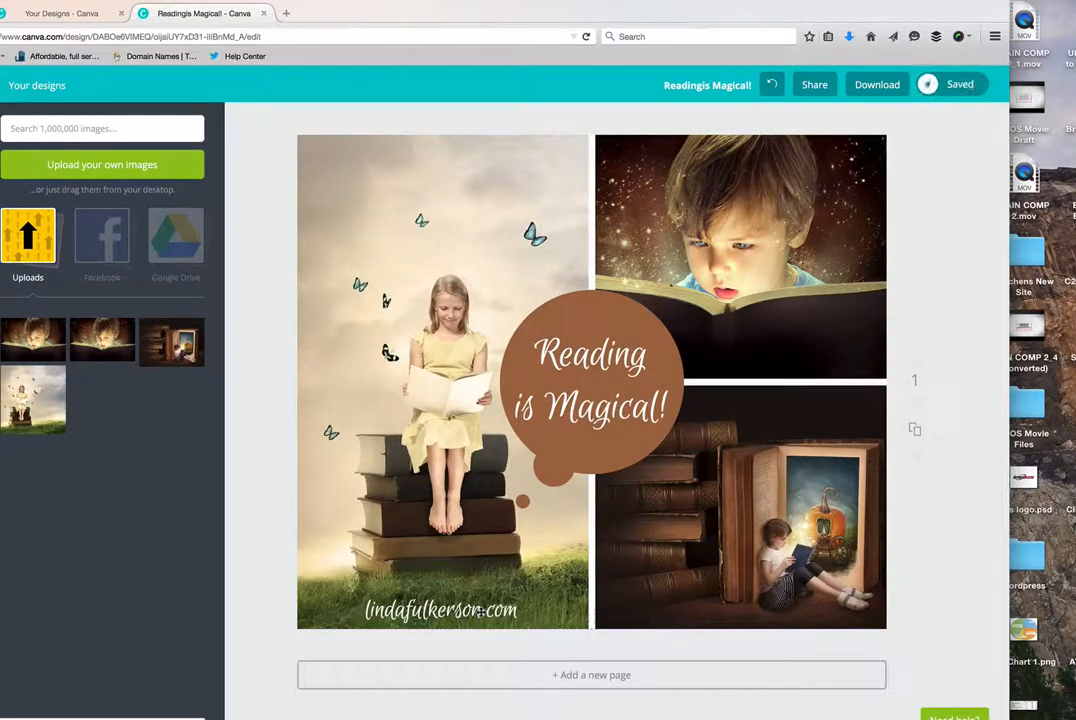
pyautogui.click(475, 614)
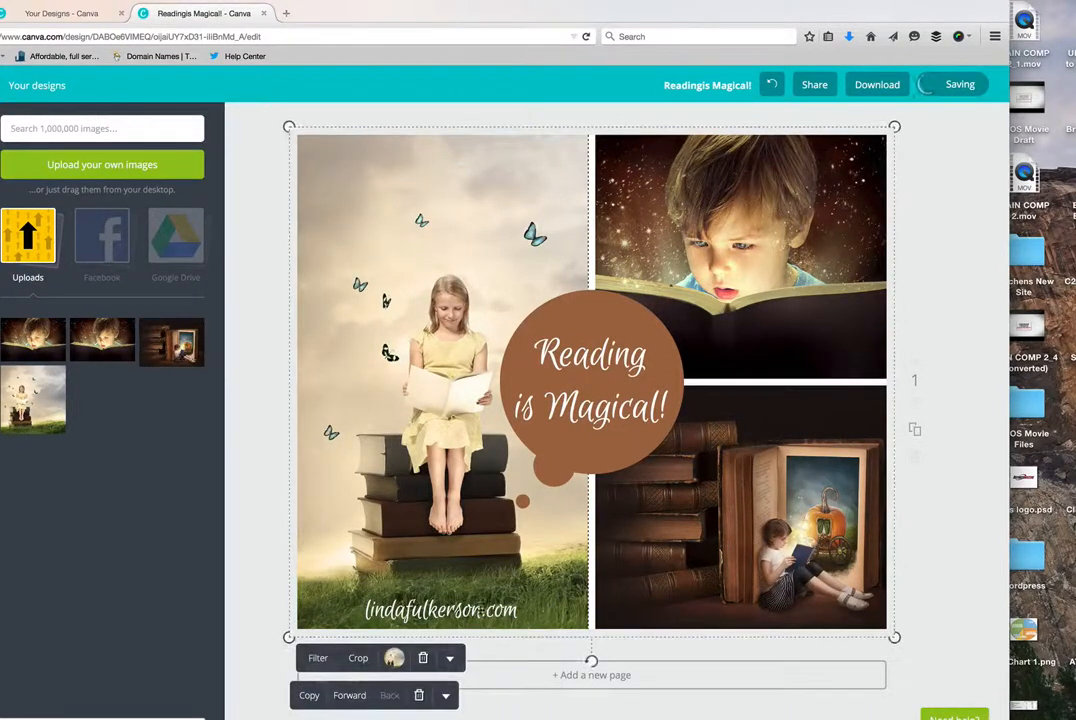
pyautogui.moveTo(473, 614); pyautogui.dragTo(715, 622)
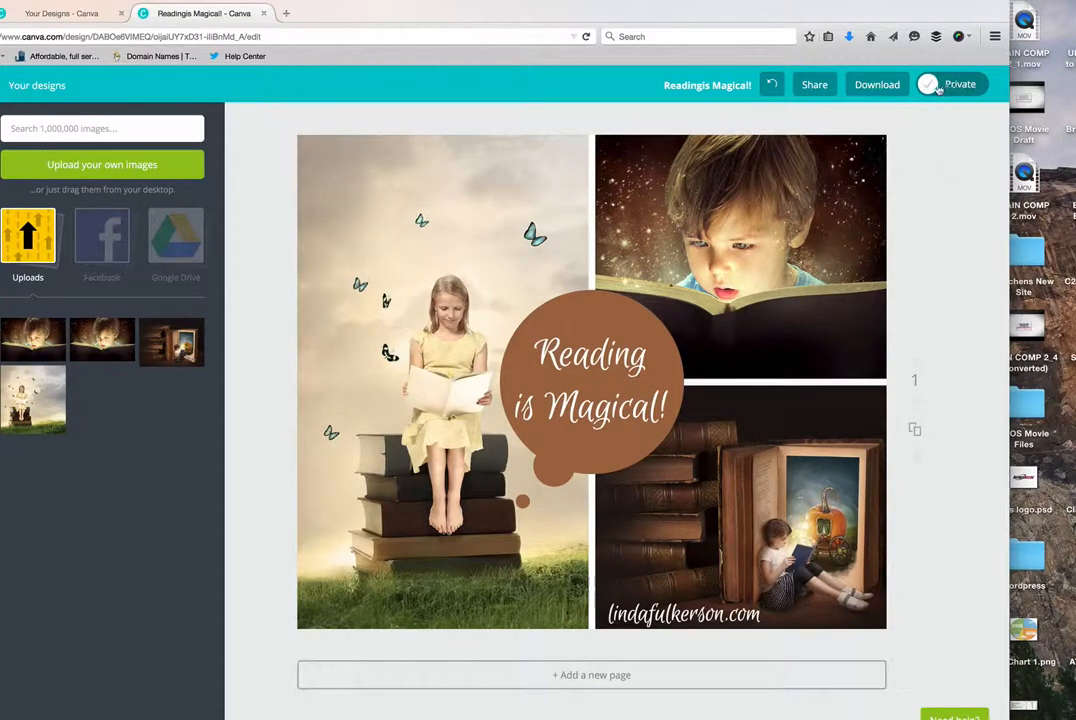
# - Download the finished design as an image, open the PNG in Preview to check it, and close the preview
pyautogui.click(870, 85)
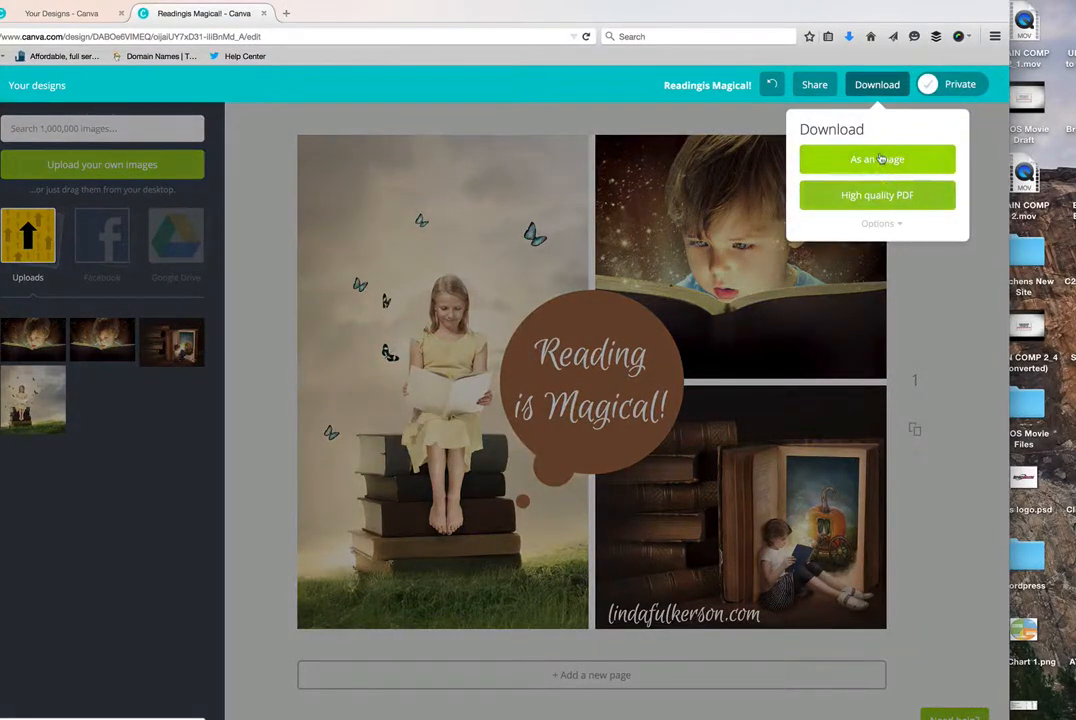
pyautogui.click(878, 159)
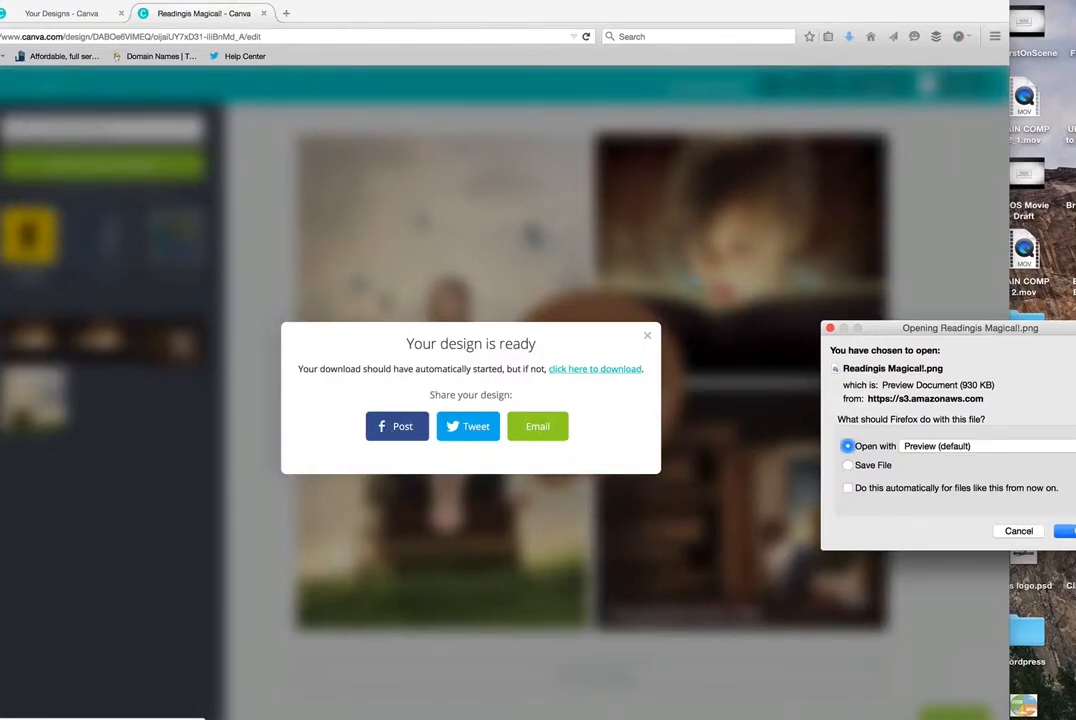
pyautogui.press('Return')
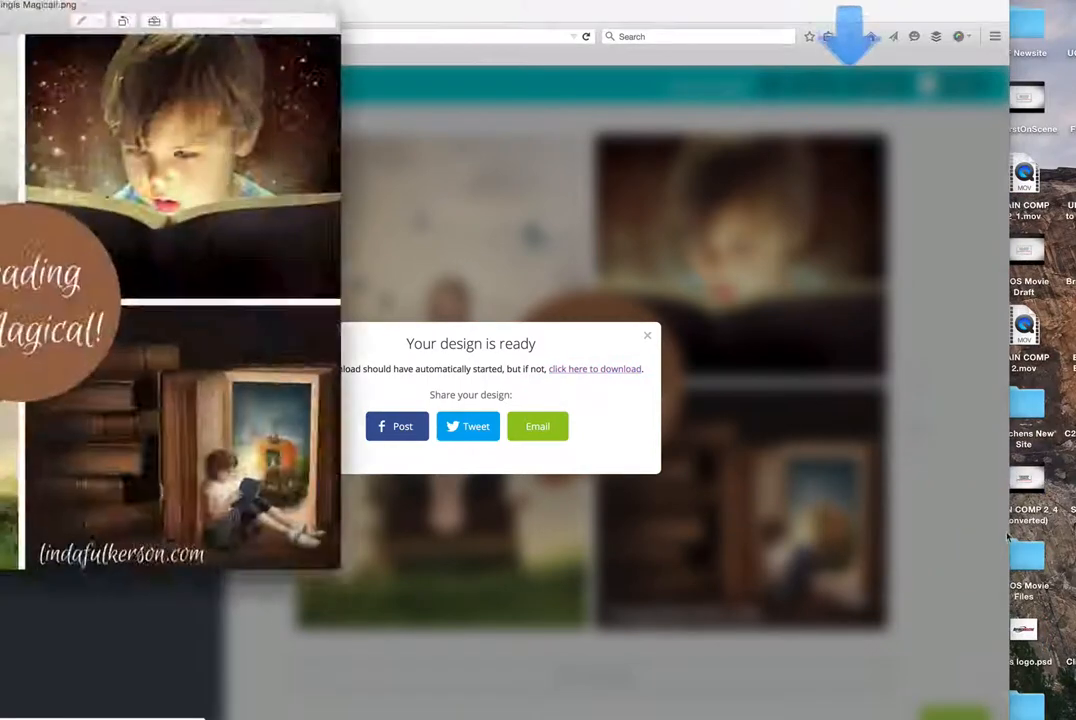
pyautogui.moveTo(41, 10); pyautogui.dragTo(470, 118)
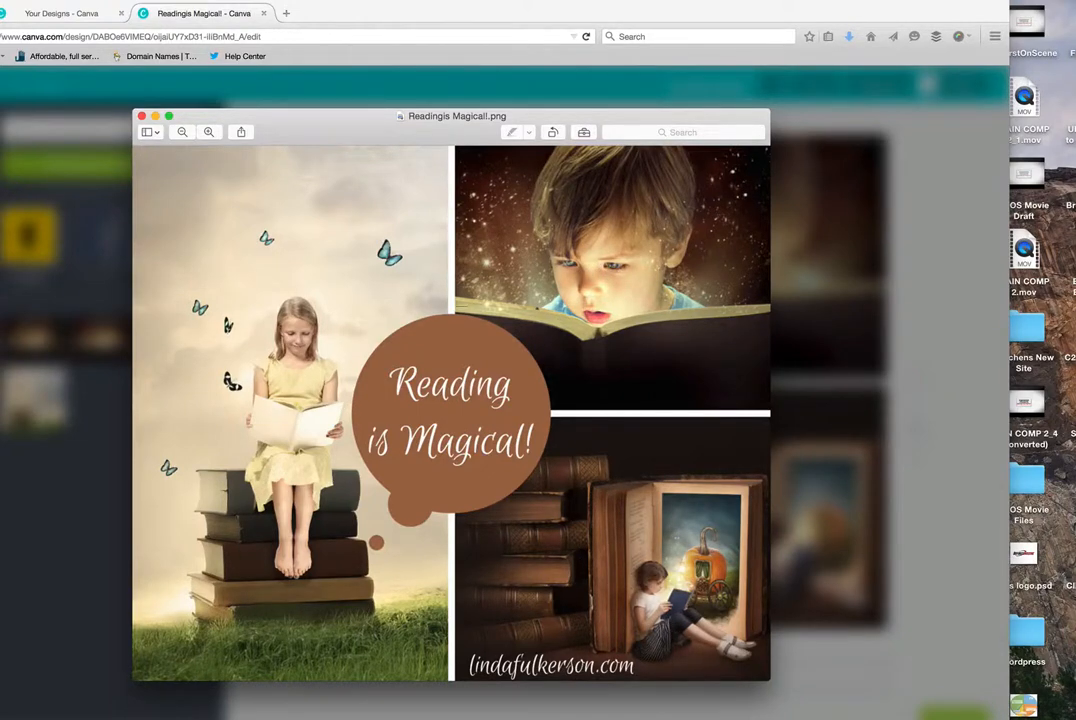
pyautogui.click(141, 116)
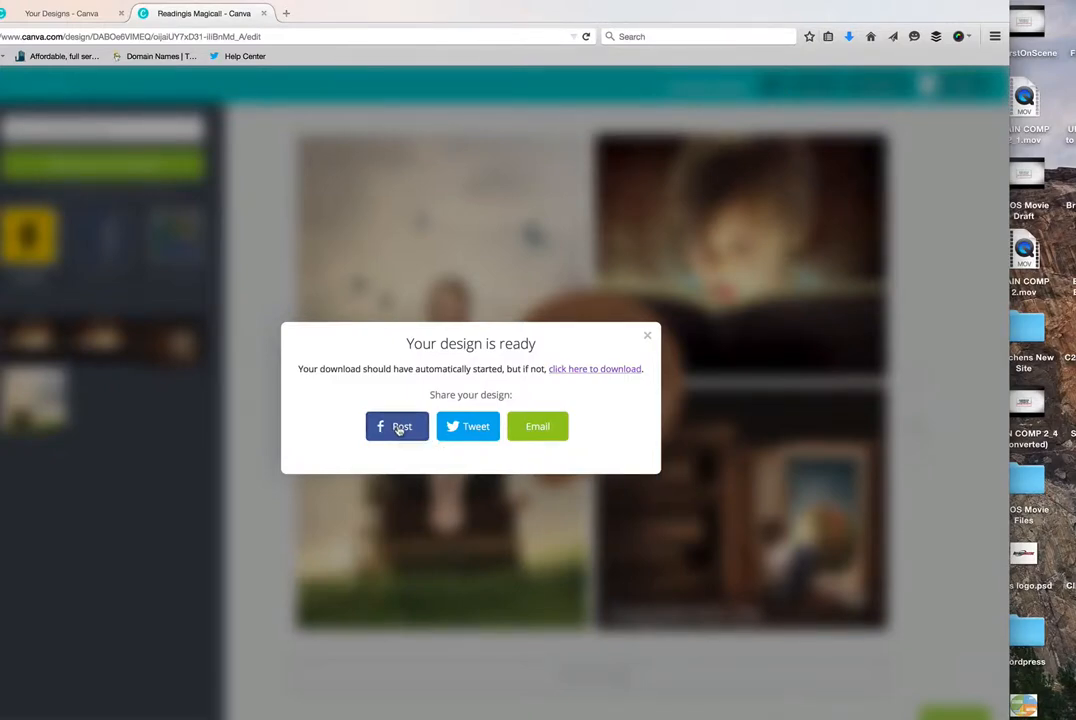
# - Share the finished design as a public Facebook link on the owner's own Timeline
pyautogui.click(400, 428)
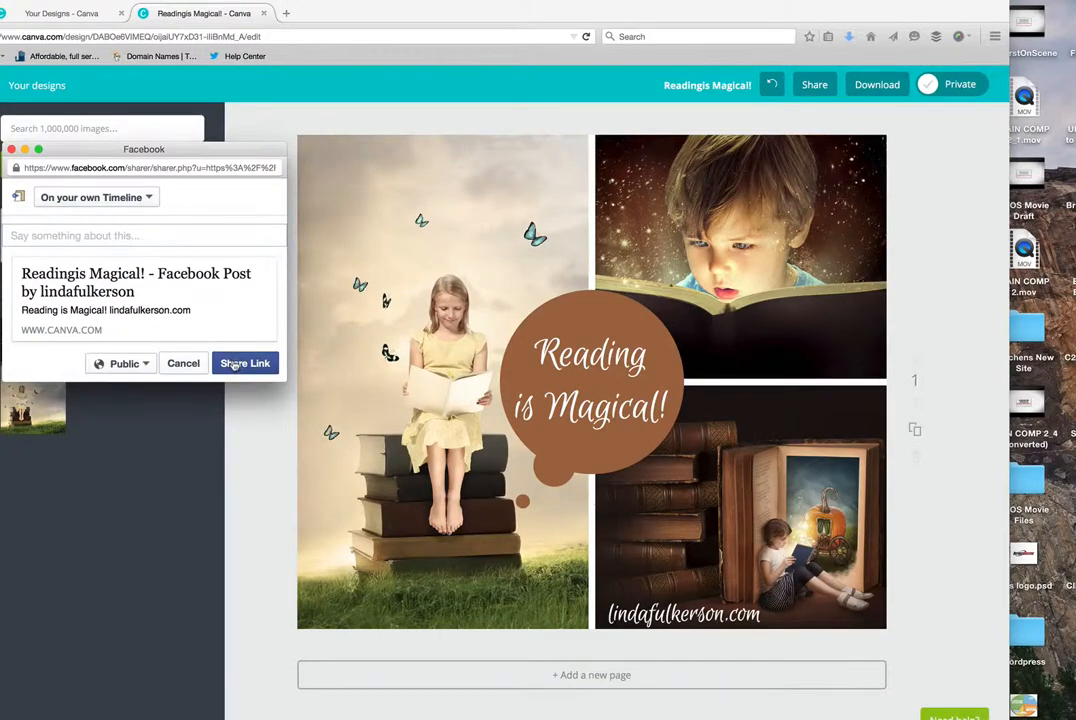
pyautogui.click(234, 364)
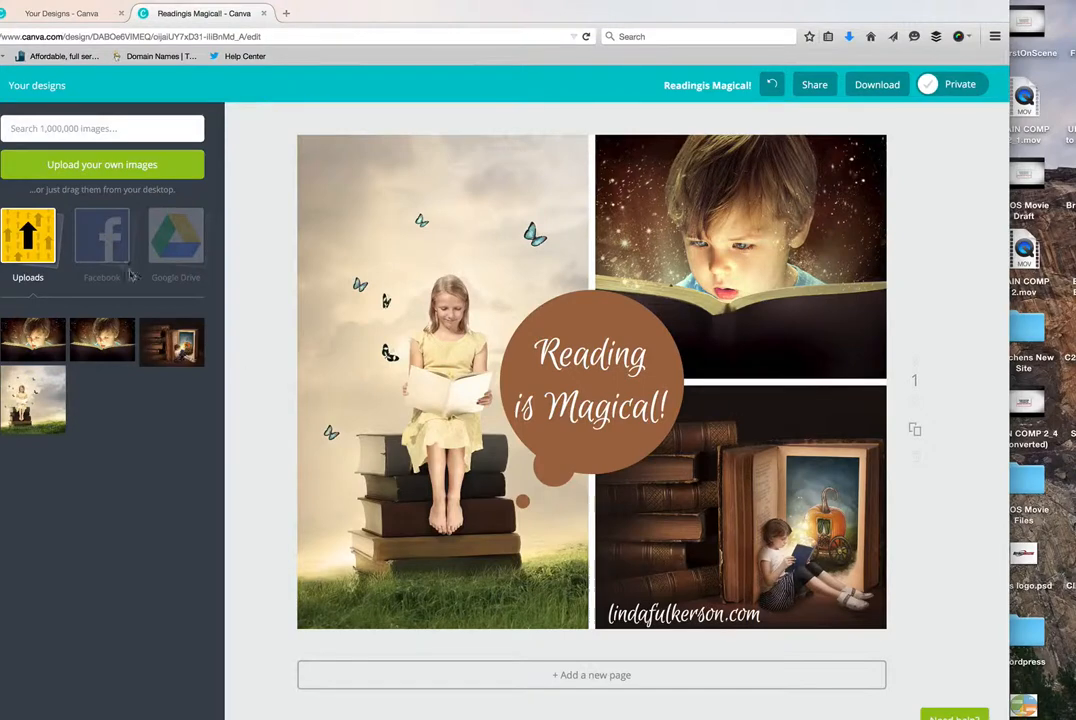
# - Try to open the owner's Facebook profile in a new browser tab, and close that tab
pyautogui.click(285, 13)
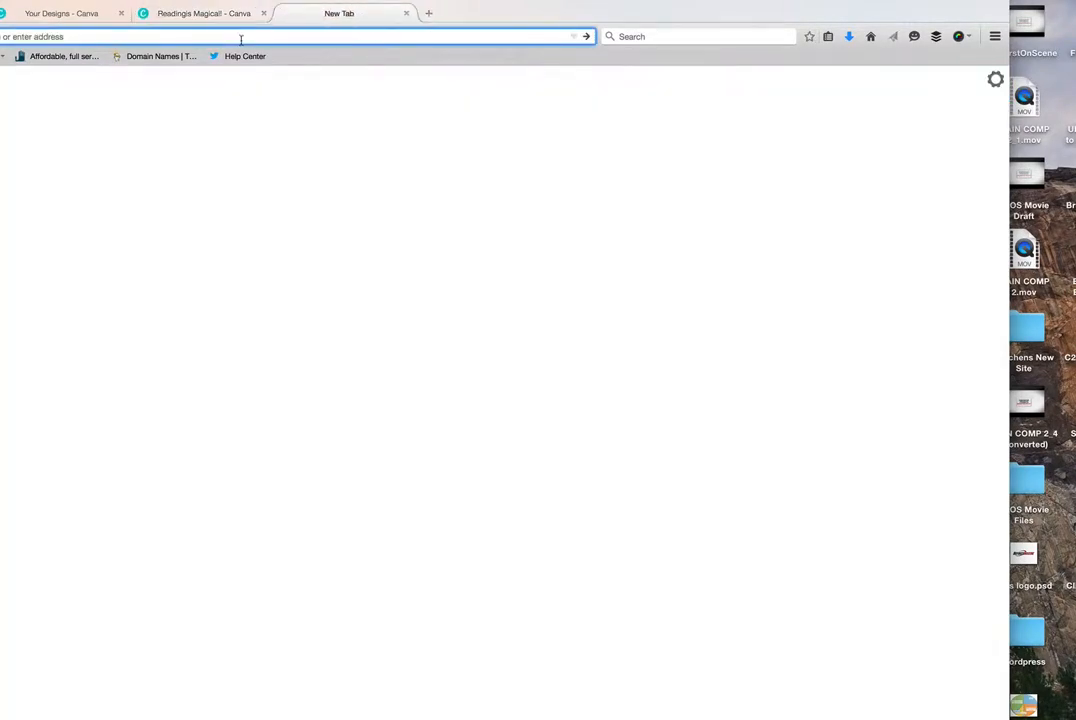
pyautogui.write('fa')
pyautogui.press('Return')
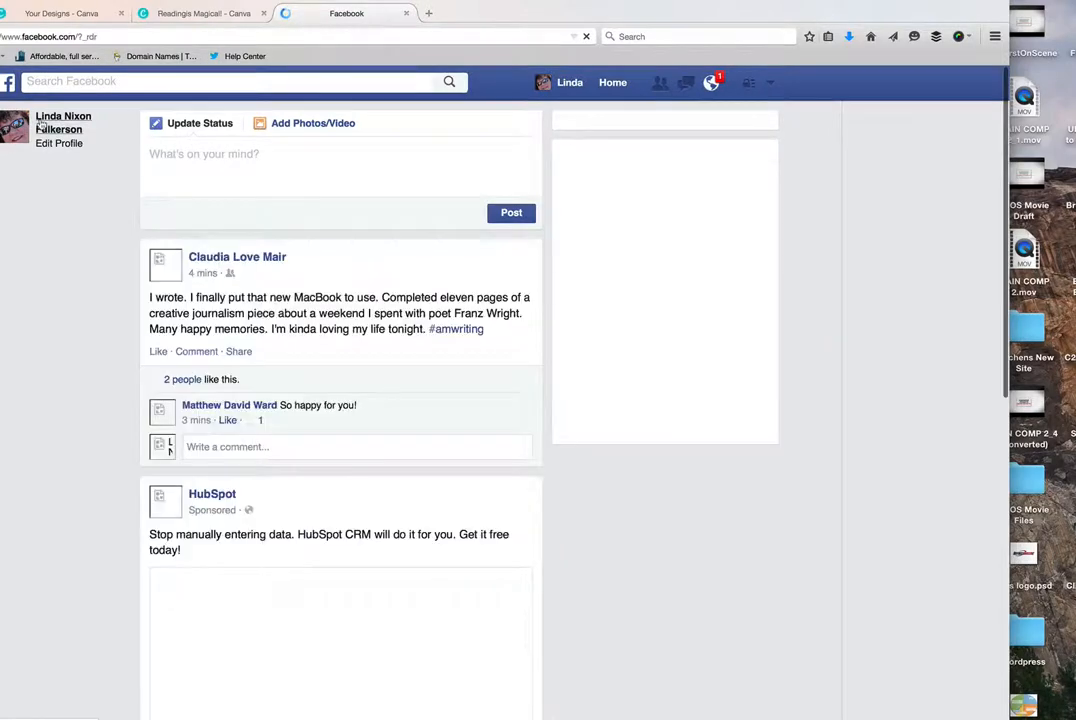
pyautogui.click(55, 133)
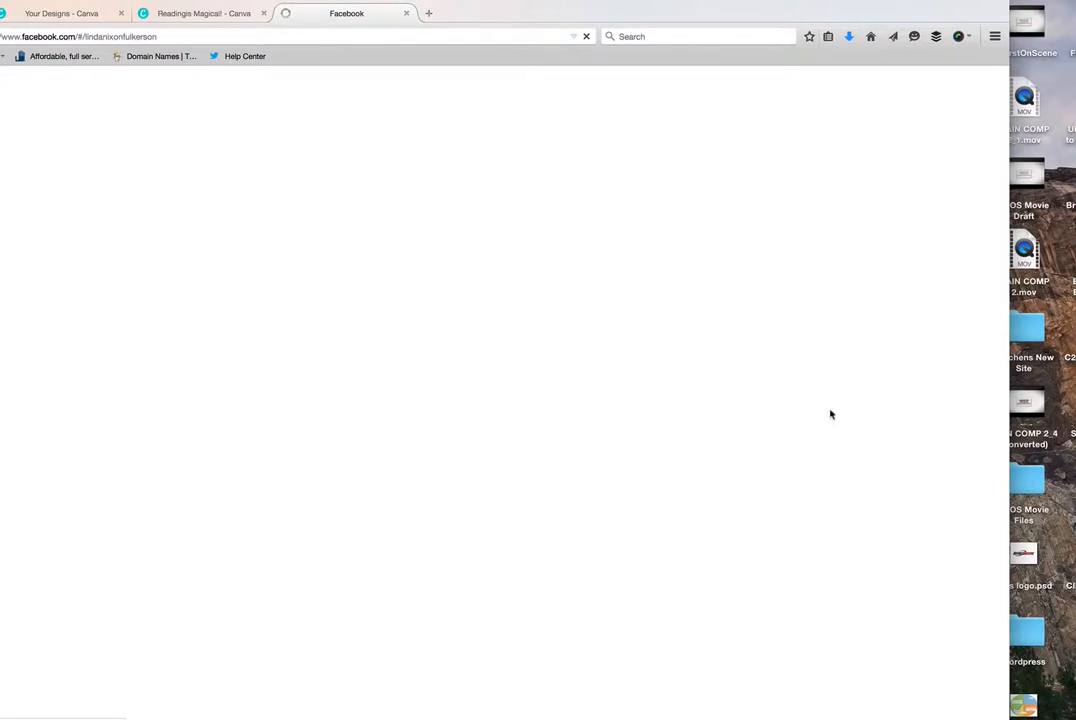
pyautogui.click(464, 38)
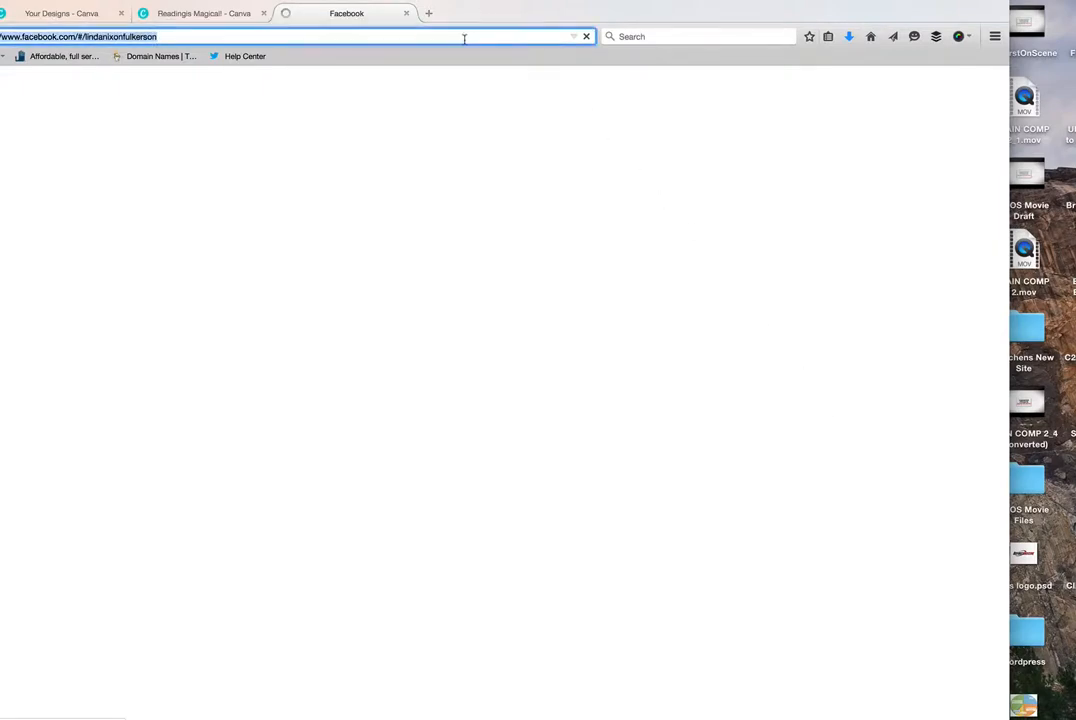
pyautogui.click(323, 37)
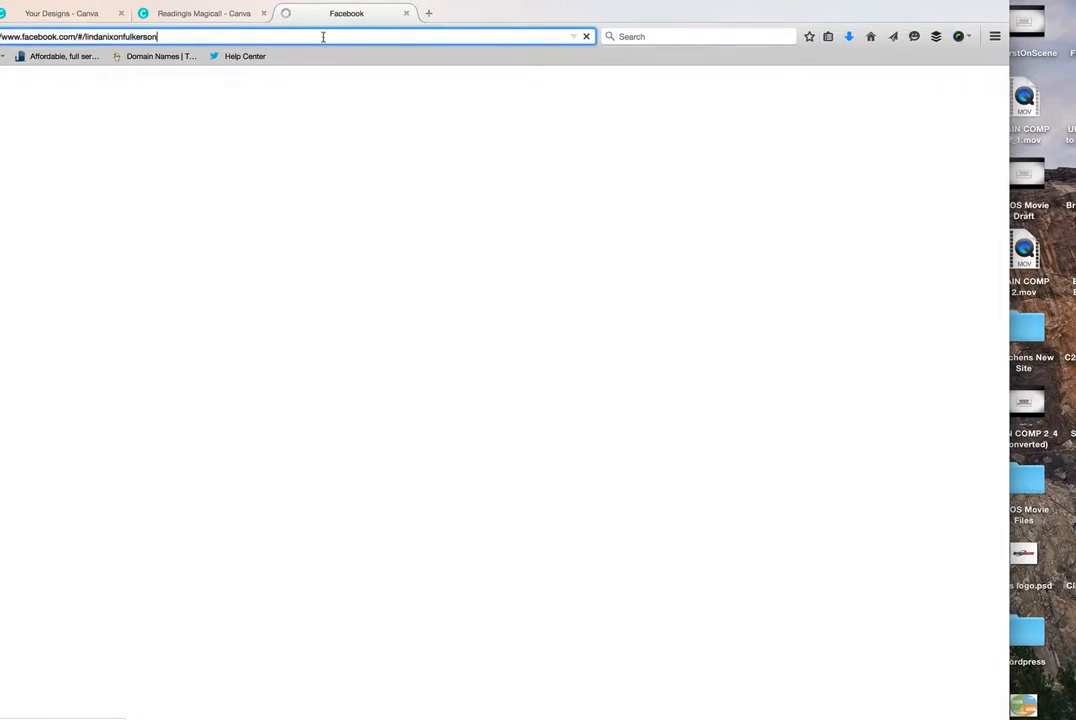
pyautogui.press('Return')
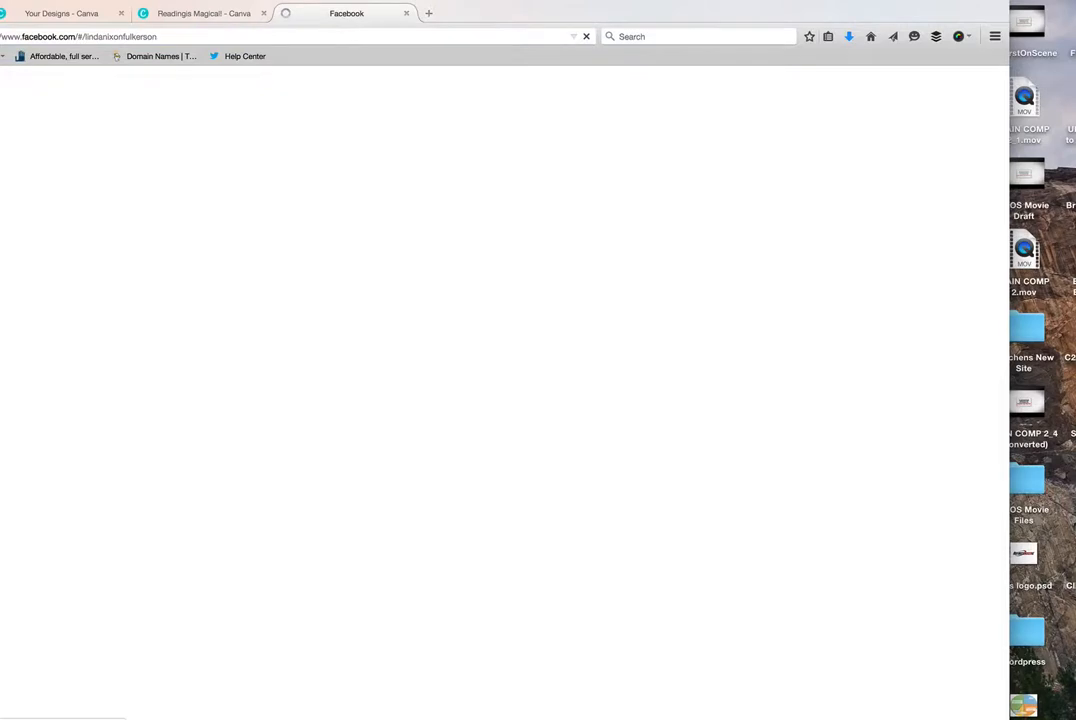
pyautogui.click(406, 14)
# - Load facebook.com in a fresh browser tab, dismiss the chat window and open the owner's profile page
pyautogui.click(287, 14)
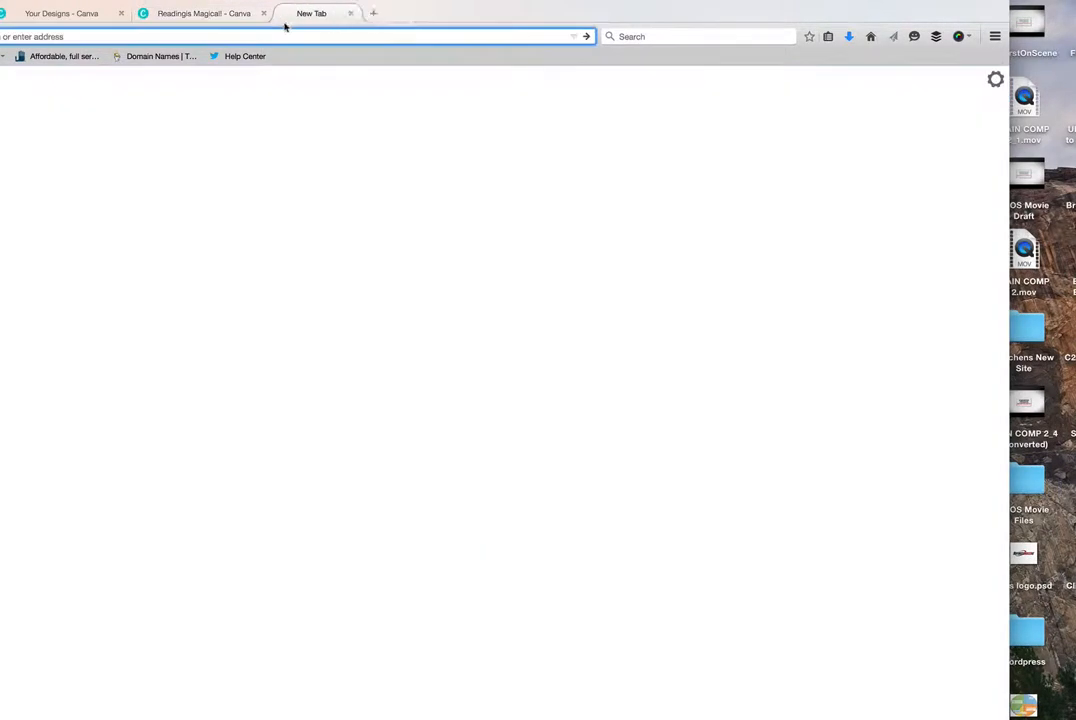
pyautogui.write('facebook.com/')
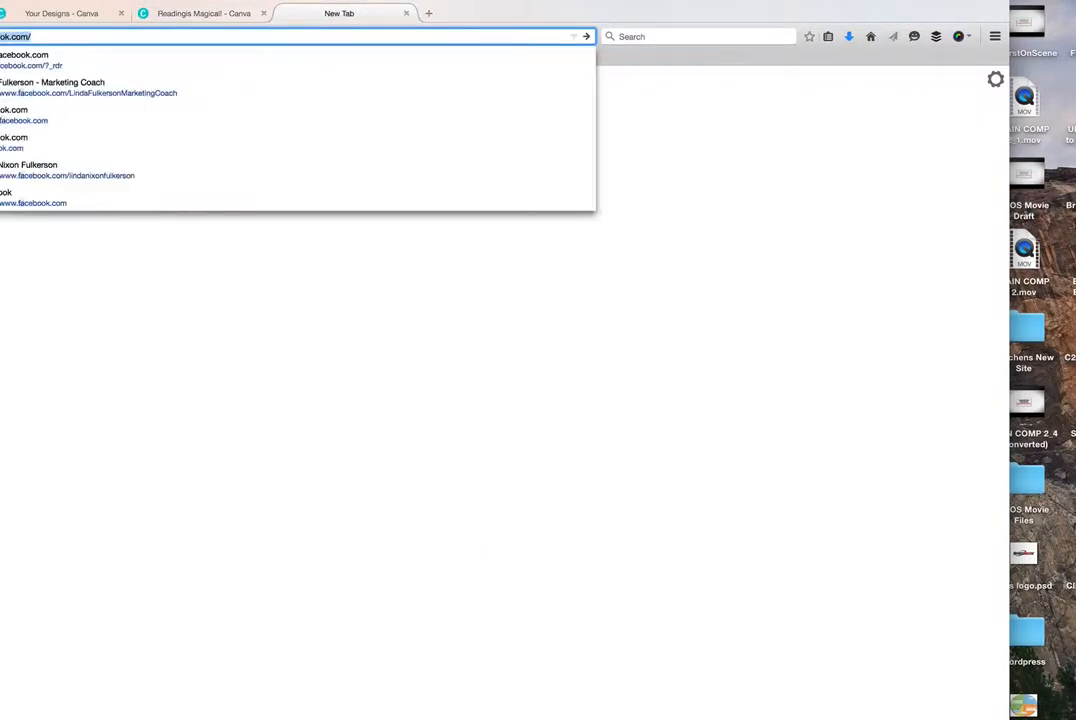
pyautogui.press('Return')
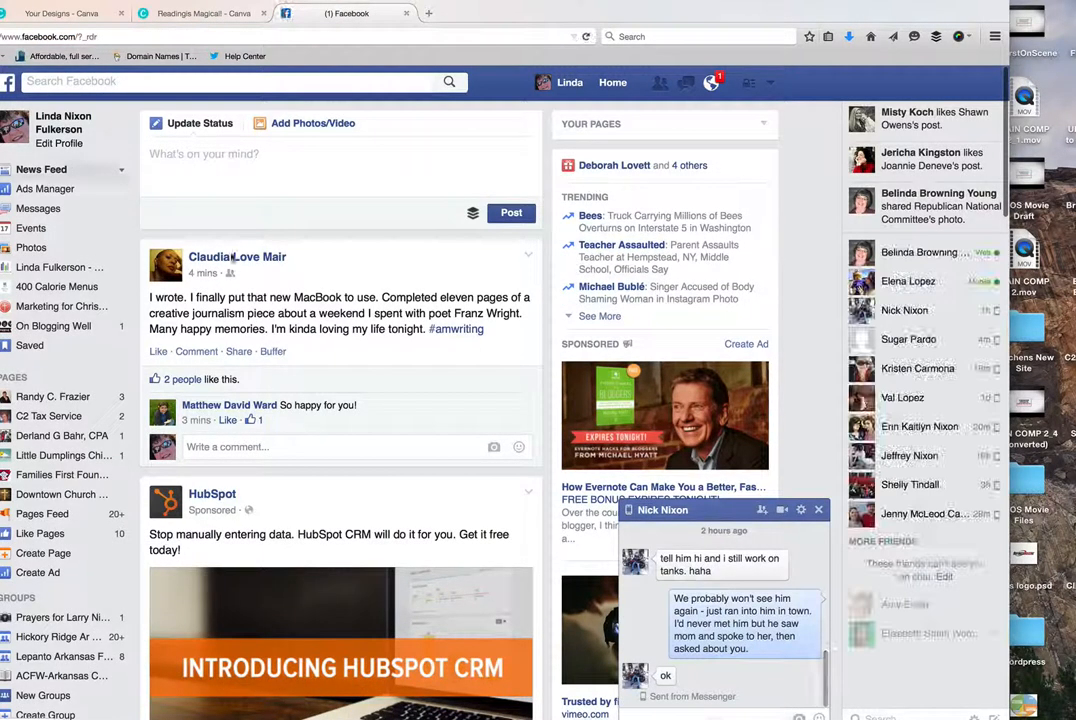
pyautogui.click(819, 509)
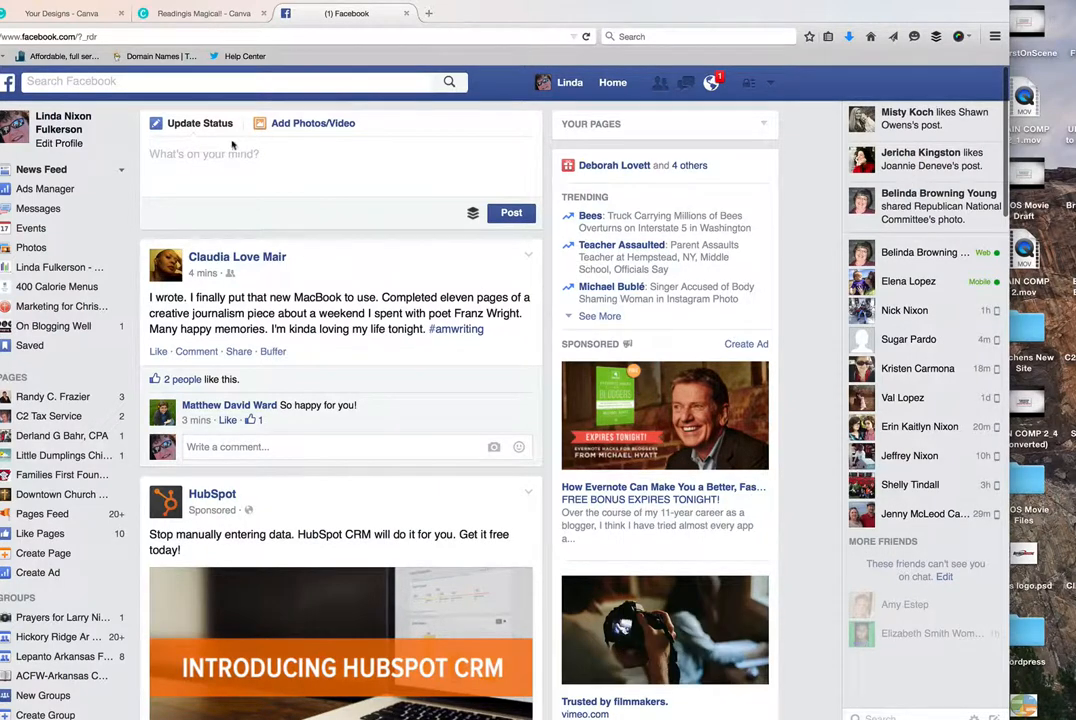
pyautogui.click(63, 116)
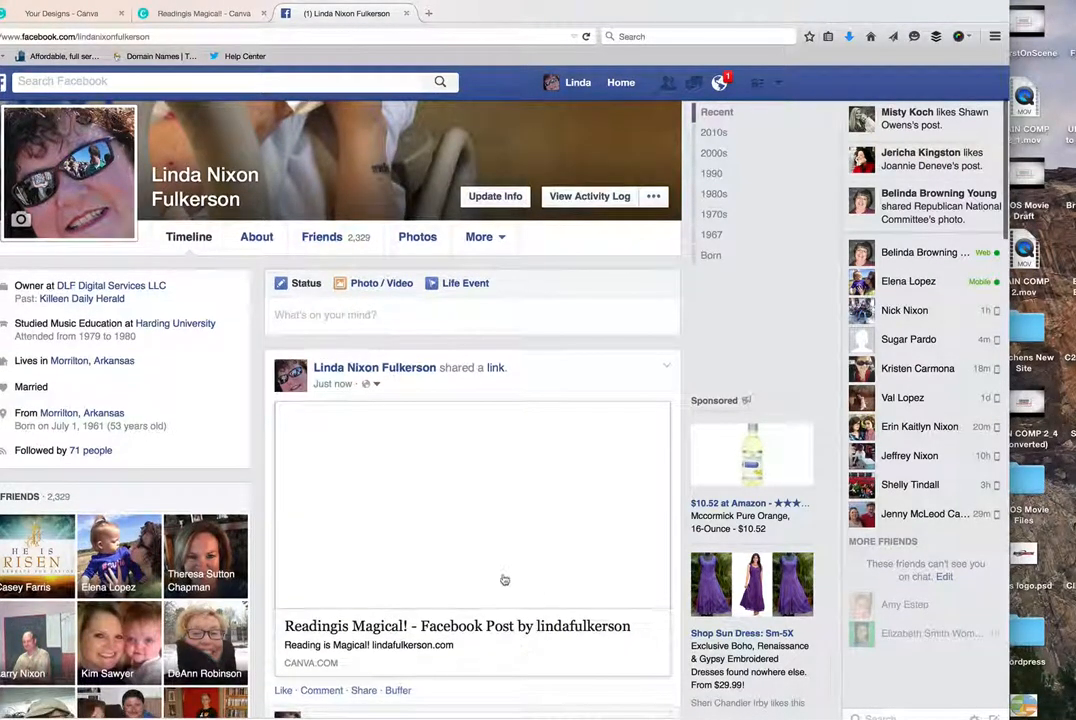
# - Delete the just-shared Canva link post with the blank preview from the owner's Timeline
pyautogui.scroll(-2, 533, 644)
pyautogui.scroll(-1, 533, 644)
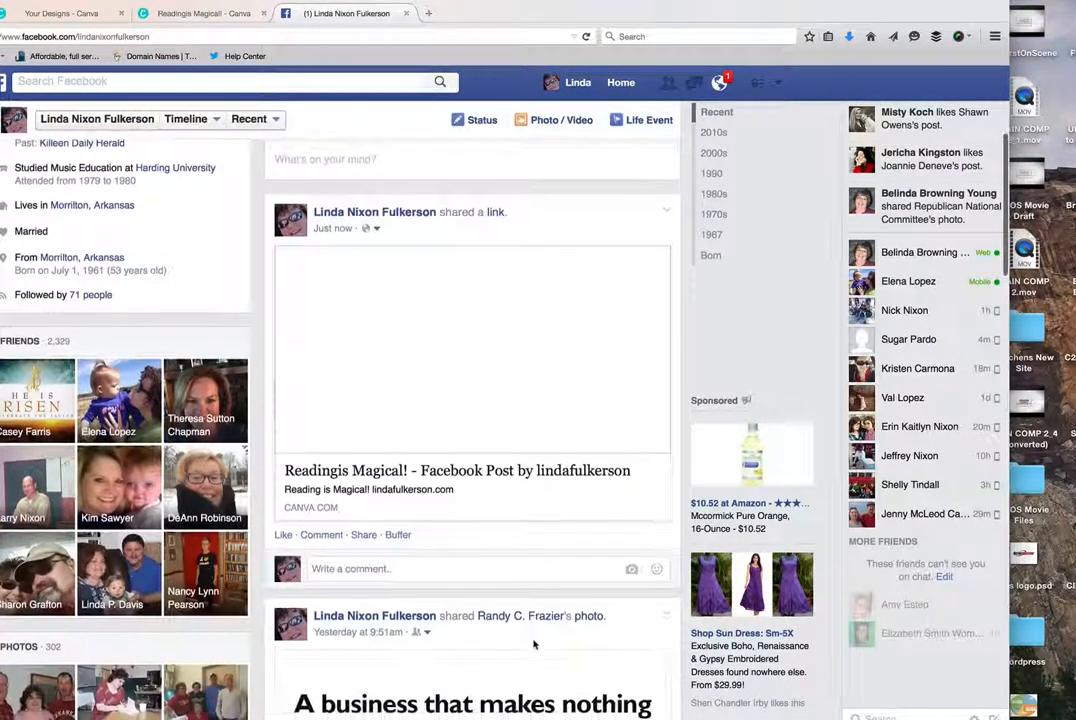
pyautogui.click(666, 213)
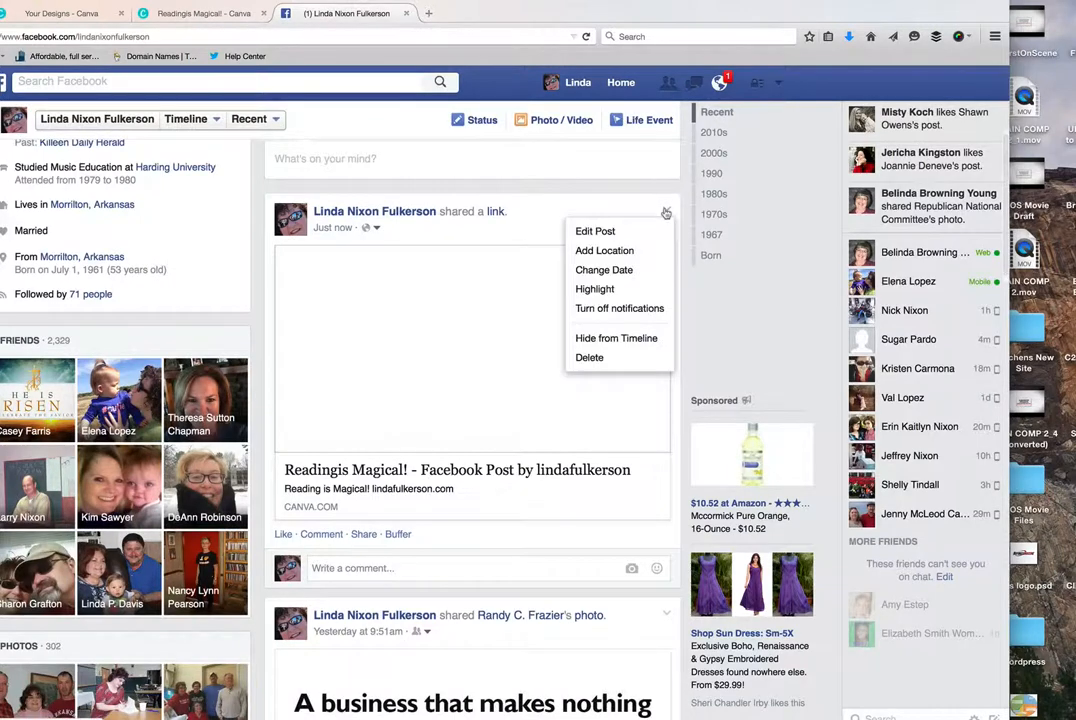
pyautogui.click(590, 360)
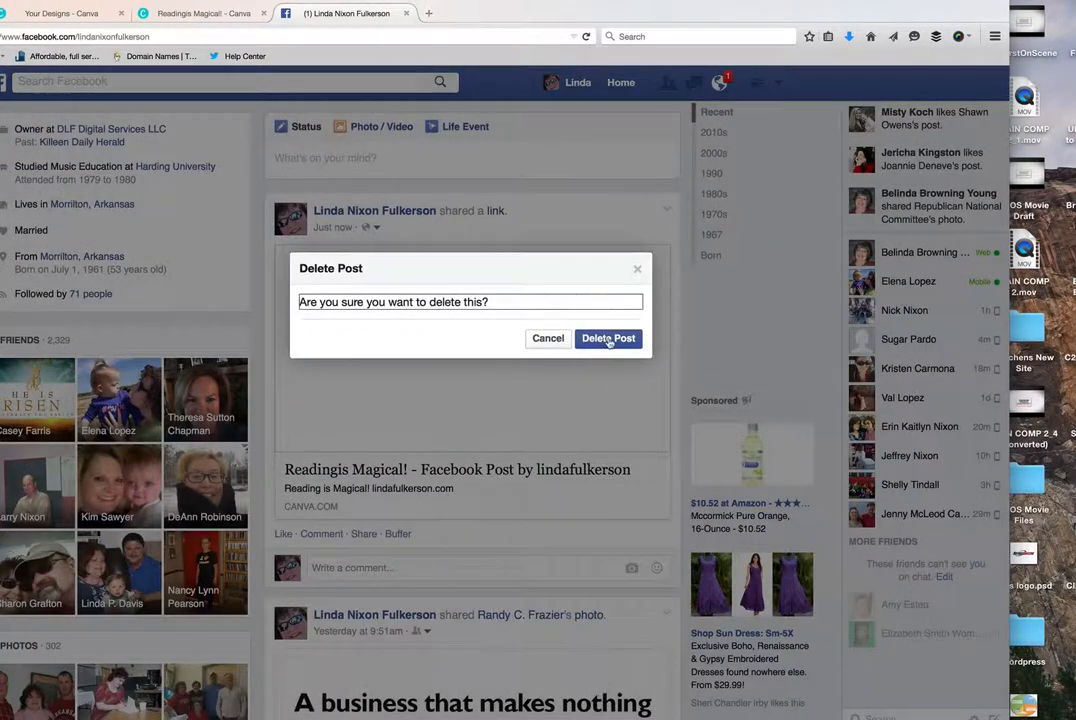
pyautogui.click(608, 338)
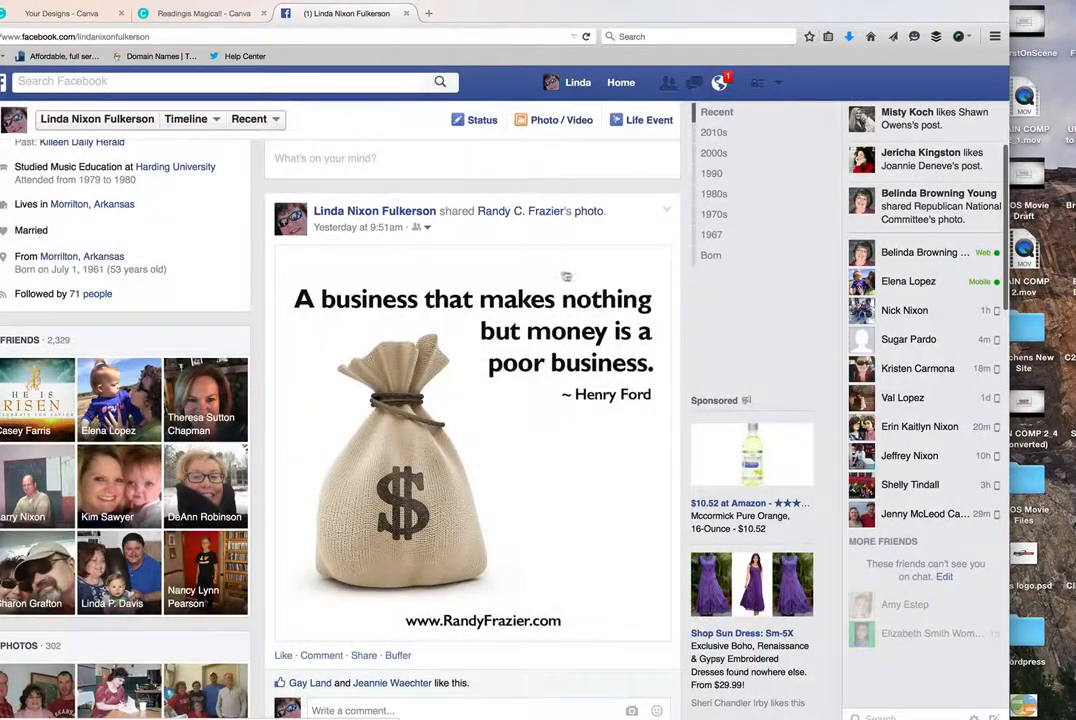
# - Upload "Readingis Magical!.png" from the Desktop as a photo and publish it as a public post on the owner's Timeline
pyautogui.scroll(3, 609, 326)
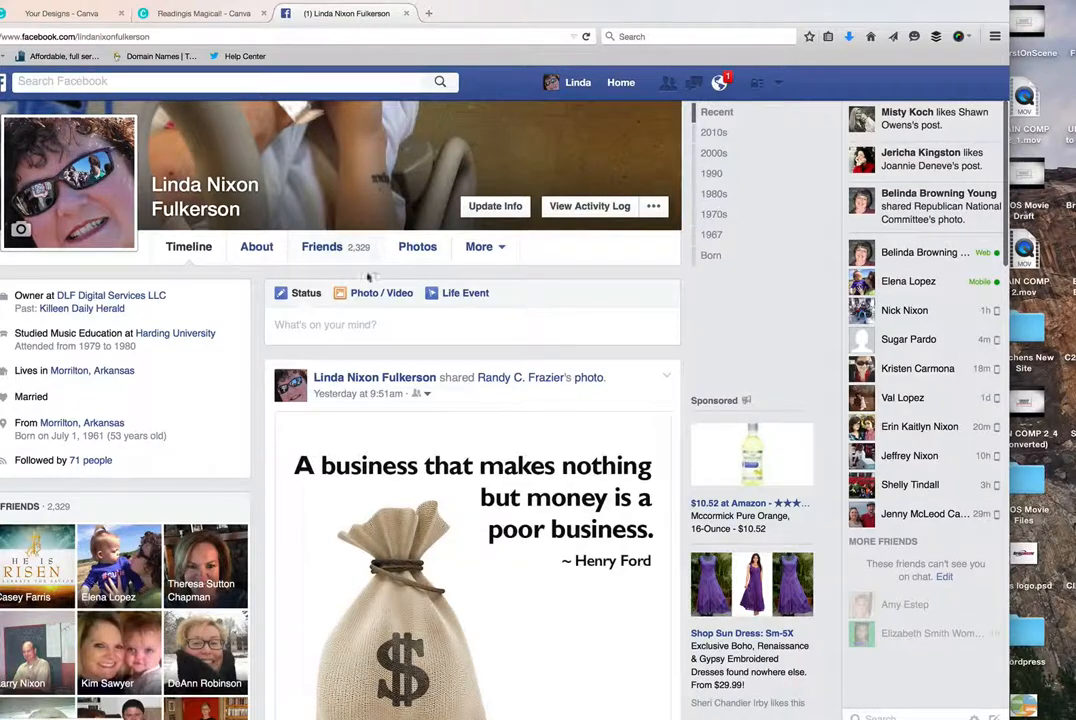
pyautogui.scroll(-1, 360, 283)
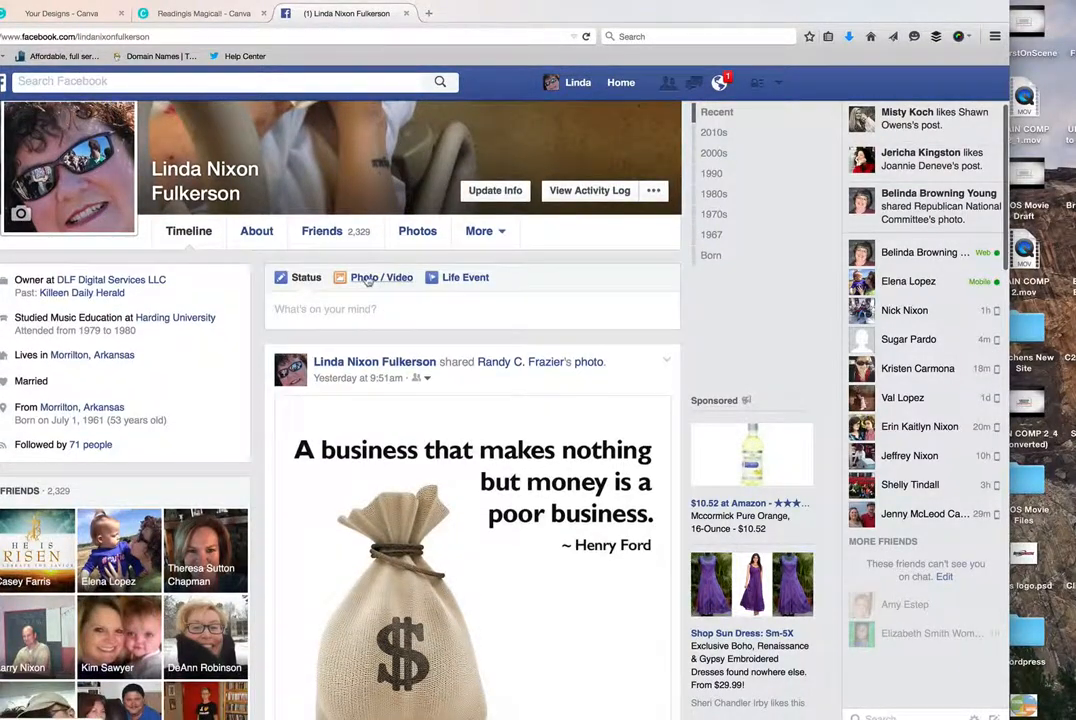
pyautogui.click(368, 280)
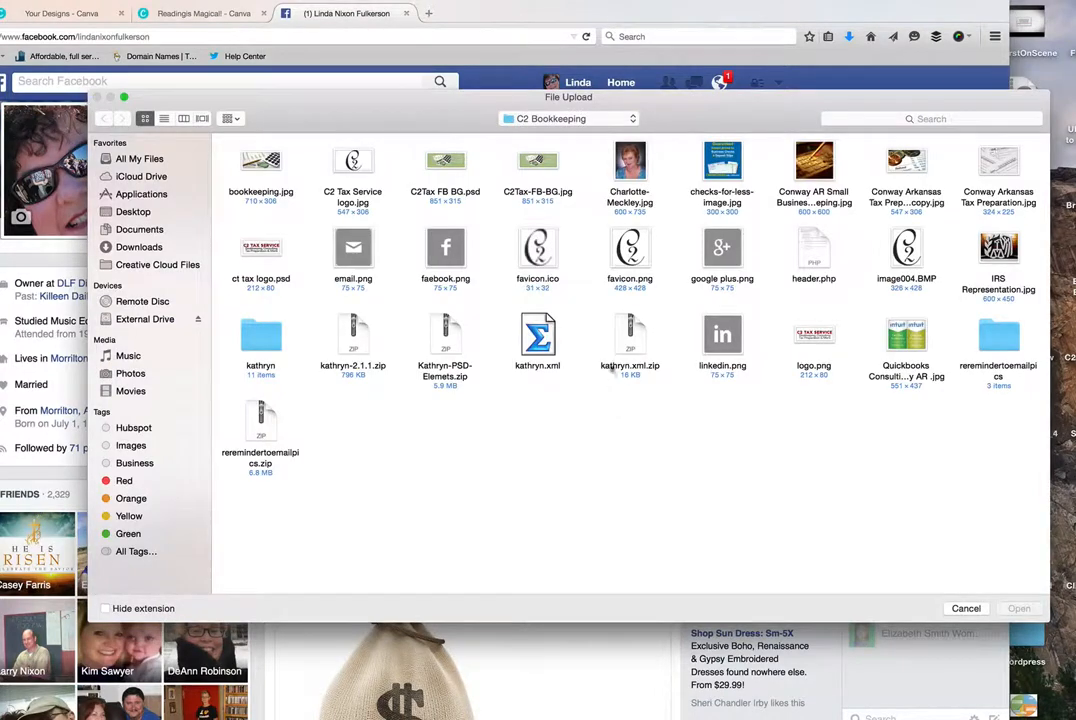
pyautogui.click(145, 218)
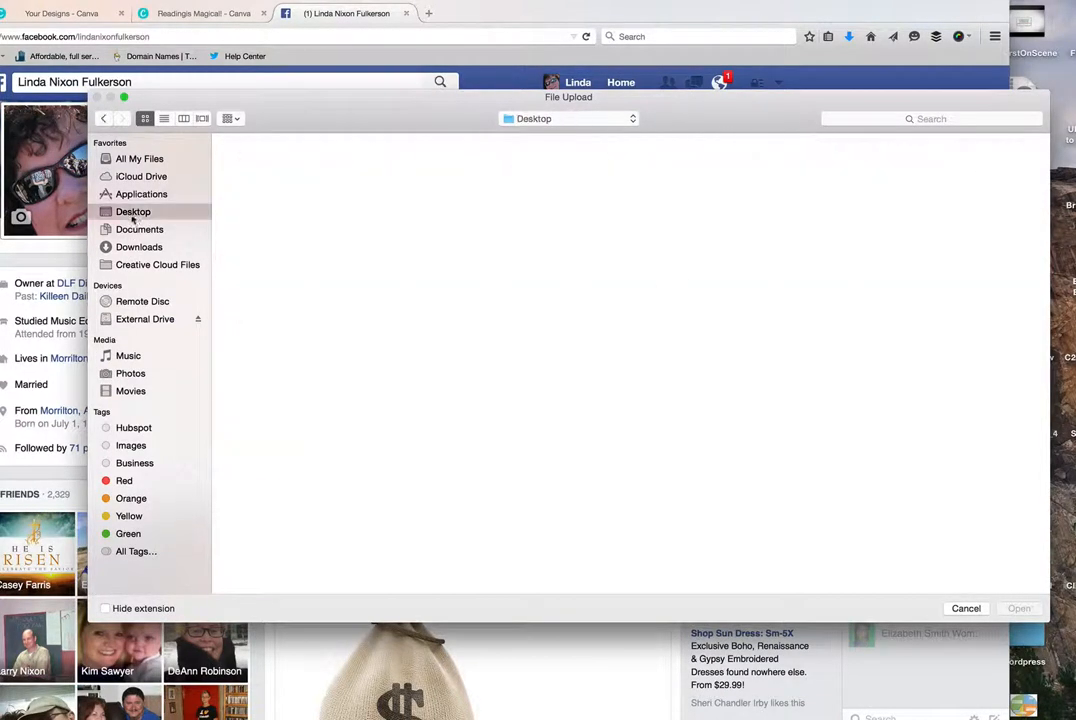
pyautogui.scroll(-5, 667, 363)
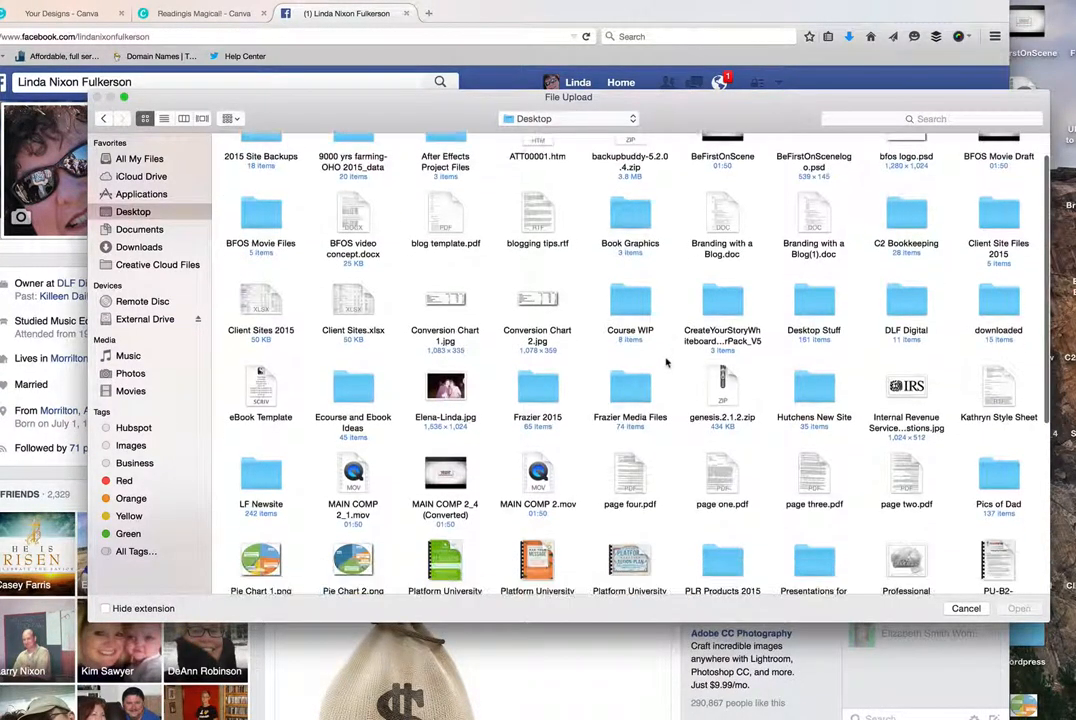
pyautogui.scroll(-3, 667, 363)
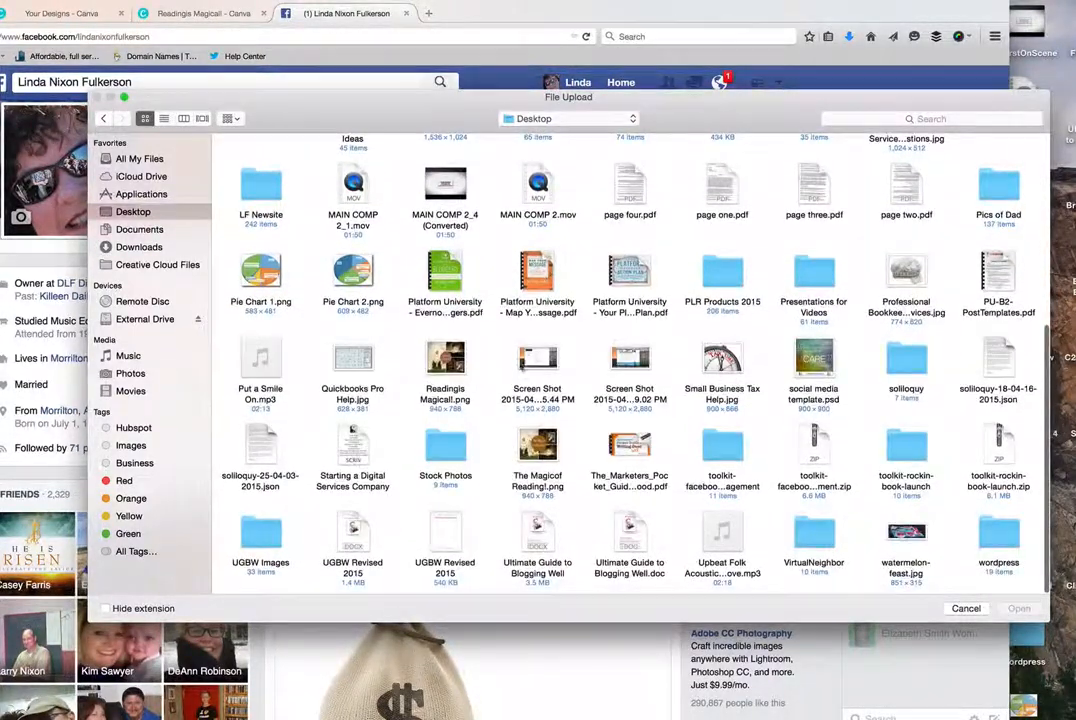
pyautogui.click(445, 358)
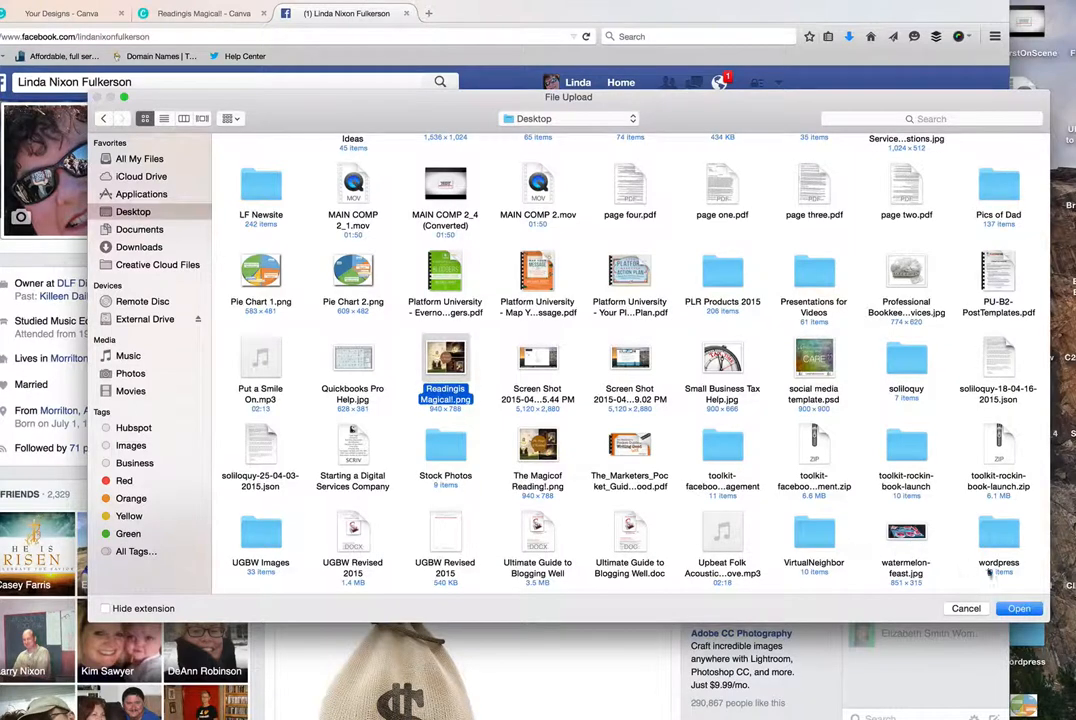
pyautogui.click(1015, 608)
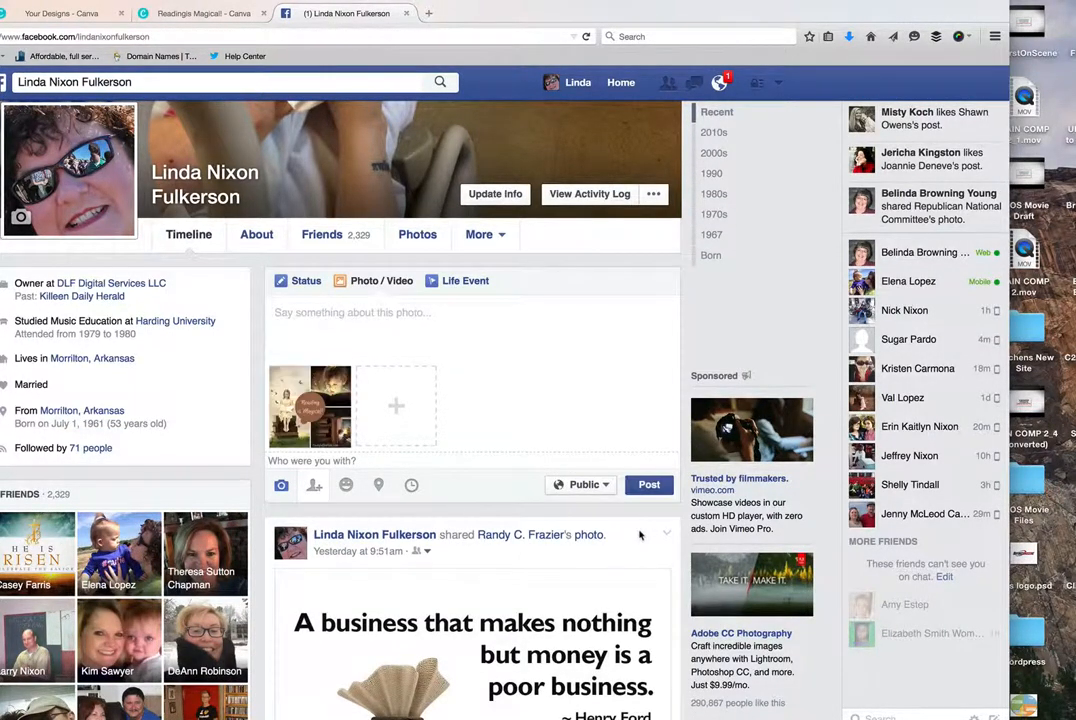
pyautogui.moveTo(304, 426)
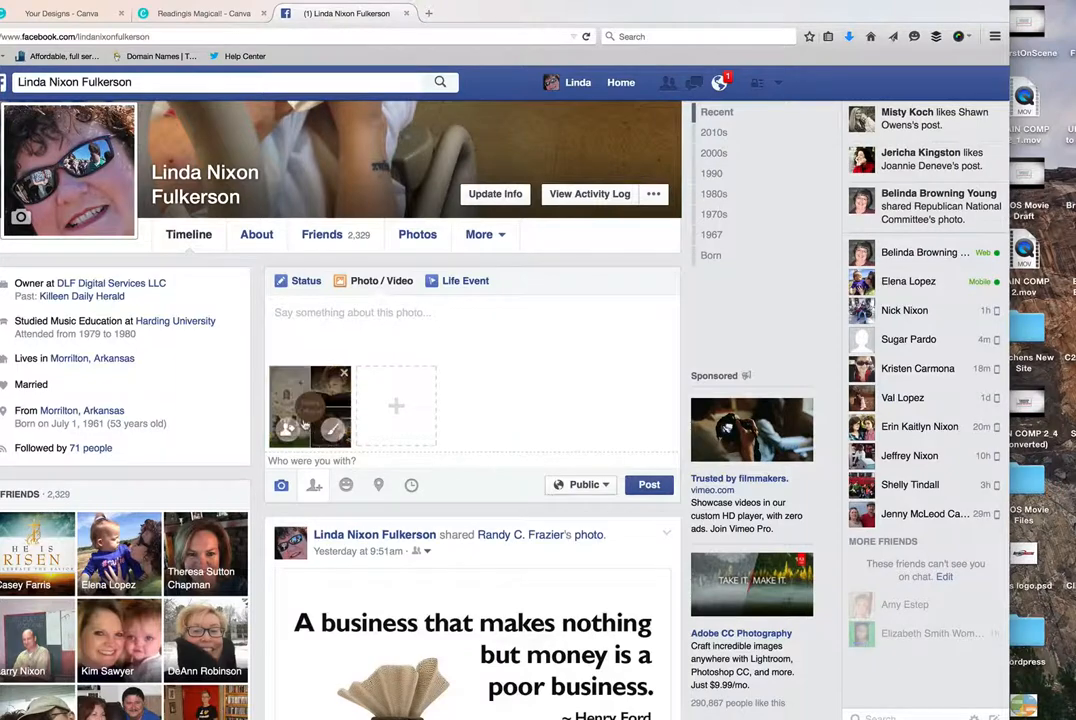
pyautogui.click(649, 485)
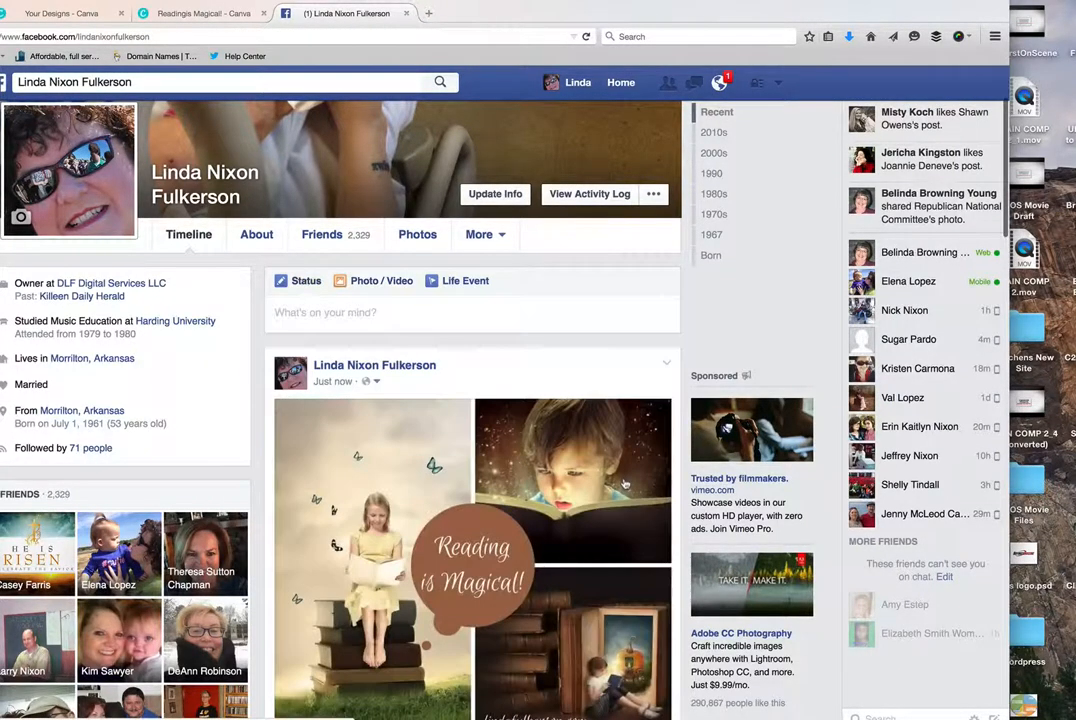
# - Start sharing the new "Reading is Magical!" photo post on a managed page, choosing the owner's Marketing Coach page
pyautogui.scroll(-1, 623, 487)
pyautogui.scroll(-3, 623, 487)
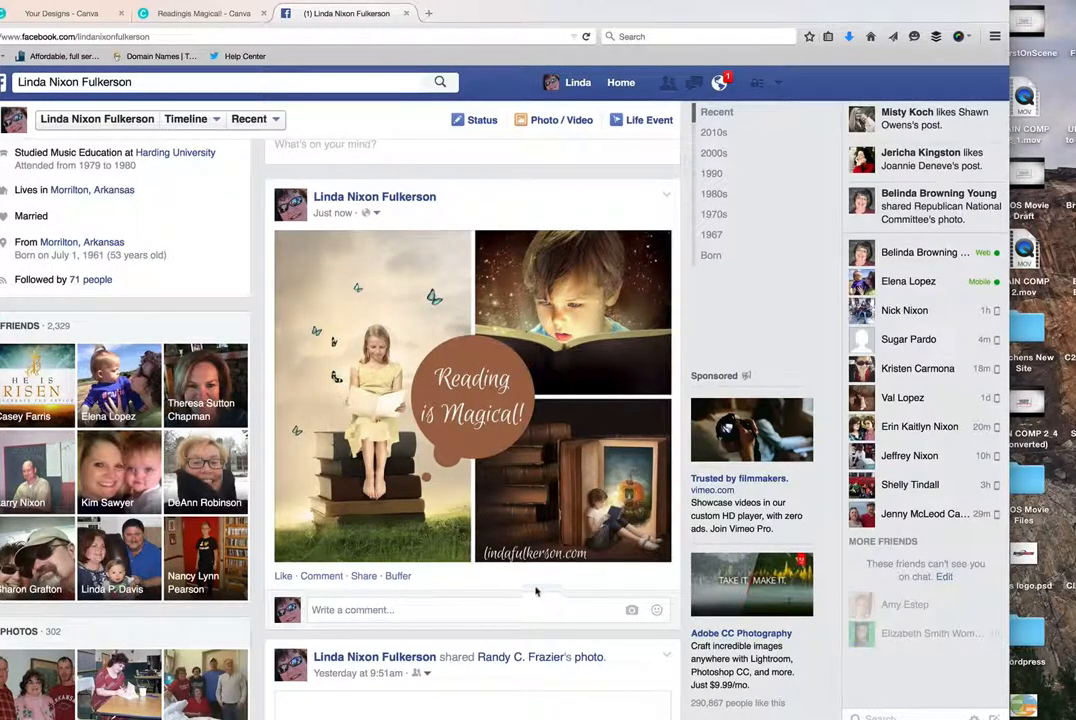
pyautogui.click(384, 577)
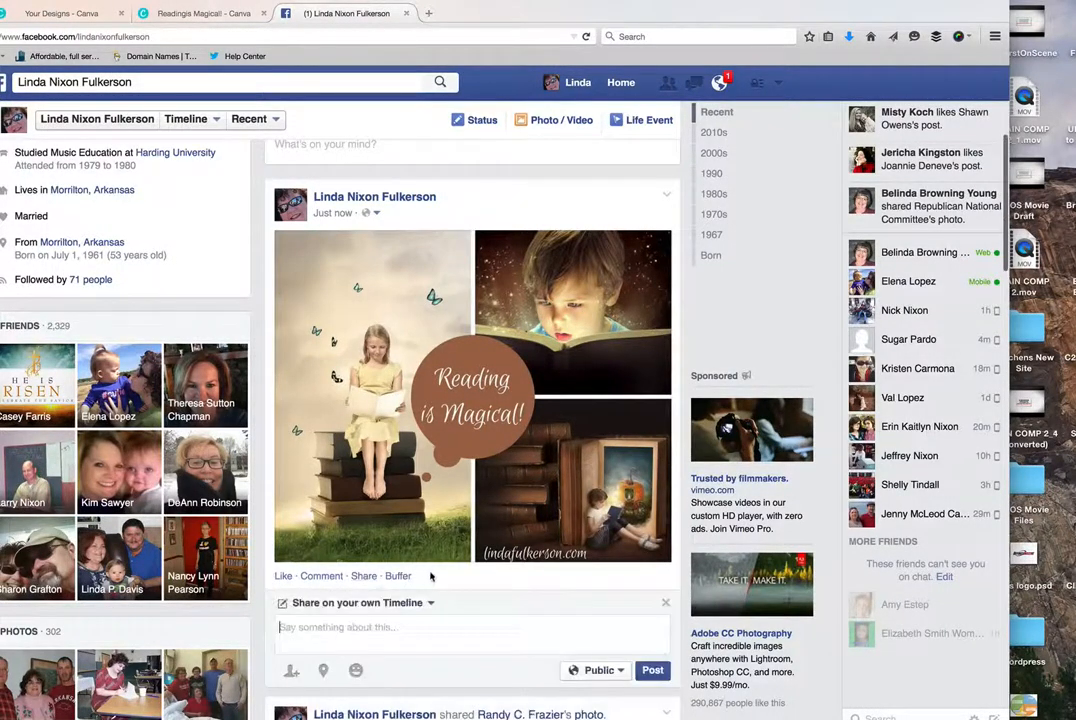
pyautogui.click(428, 603)
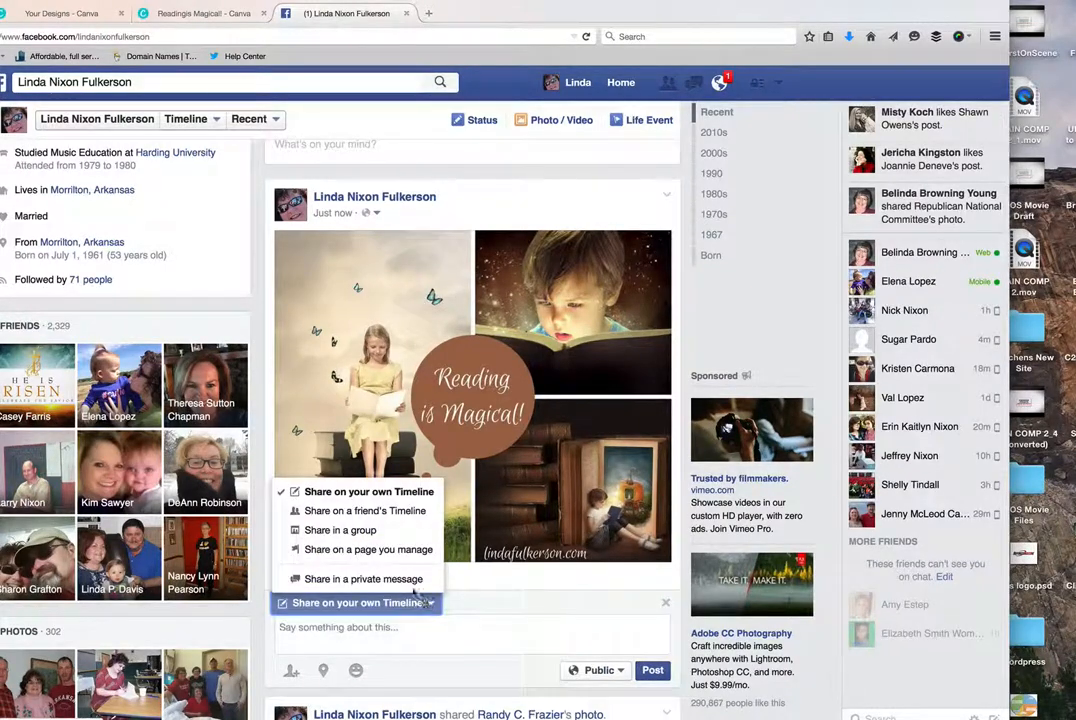
pyautogui.click(376, 550)
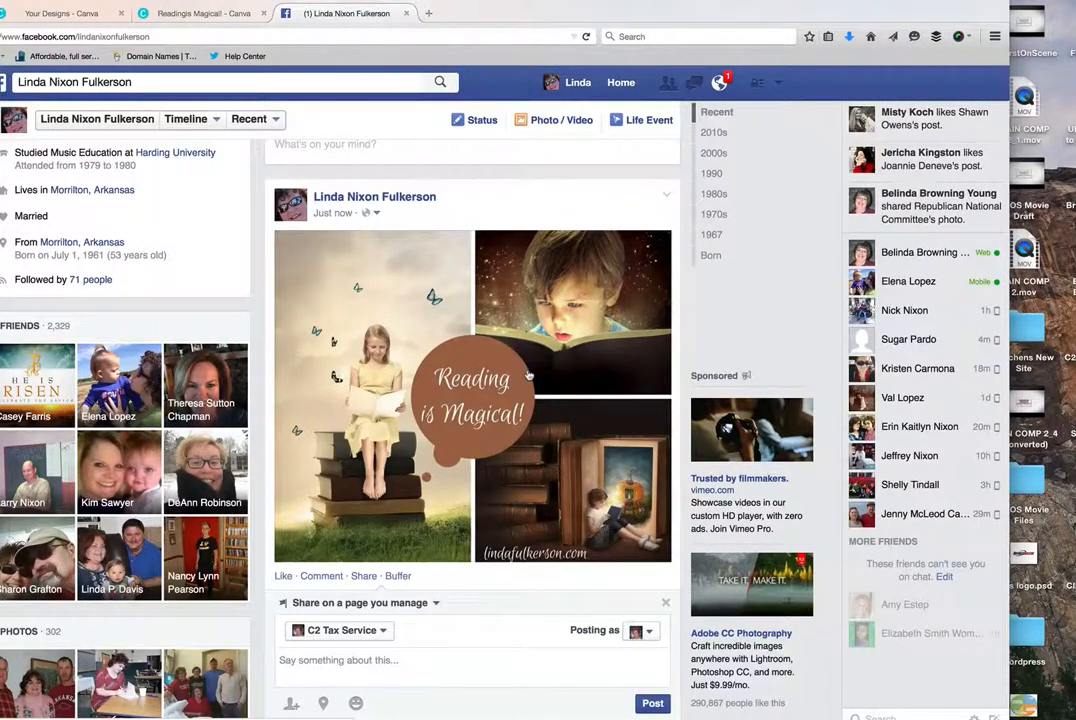
pyautogui.click(372, 630)
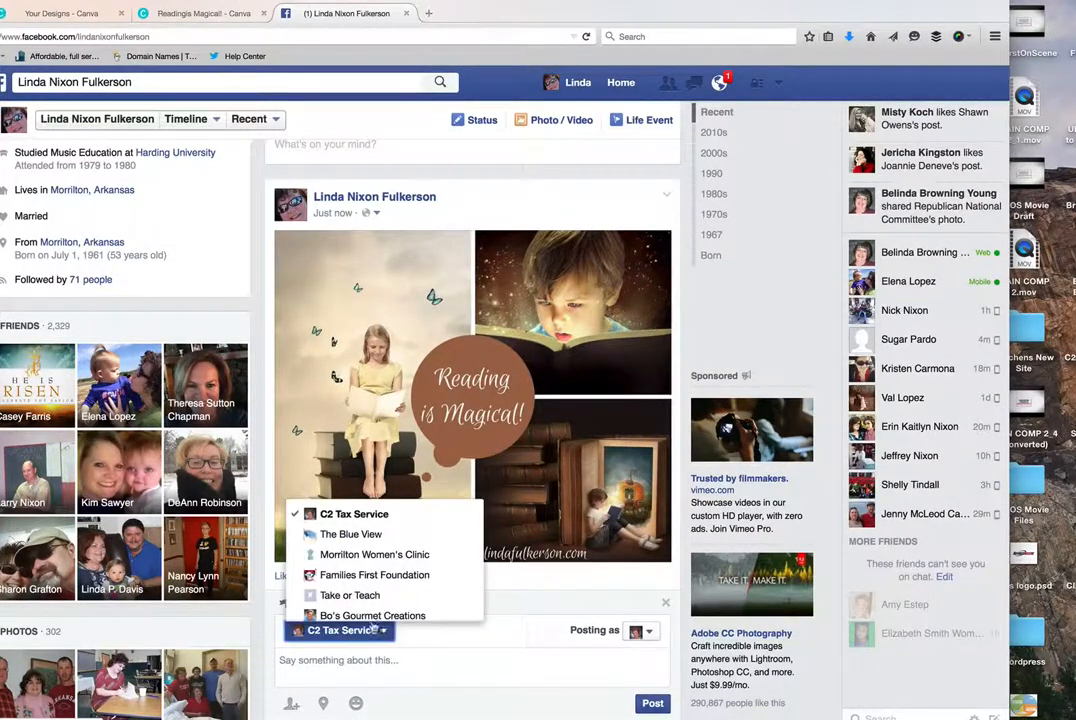
pyautogui.scroll(-1, 370, 600)
pyautogui.scroll(-10, 368, 600)
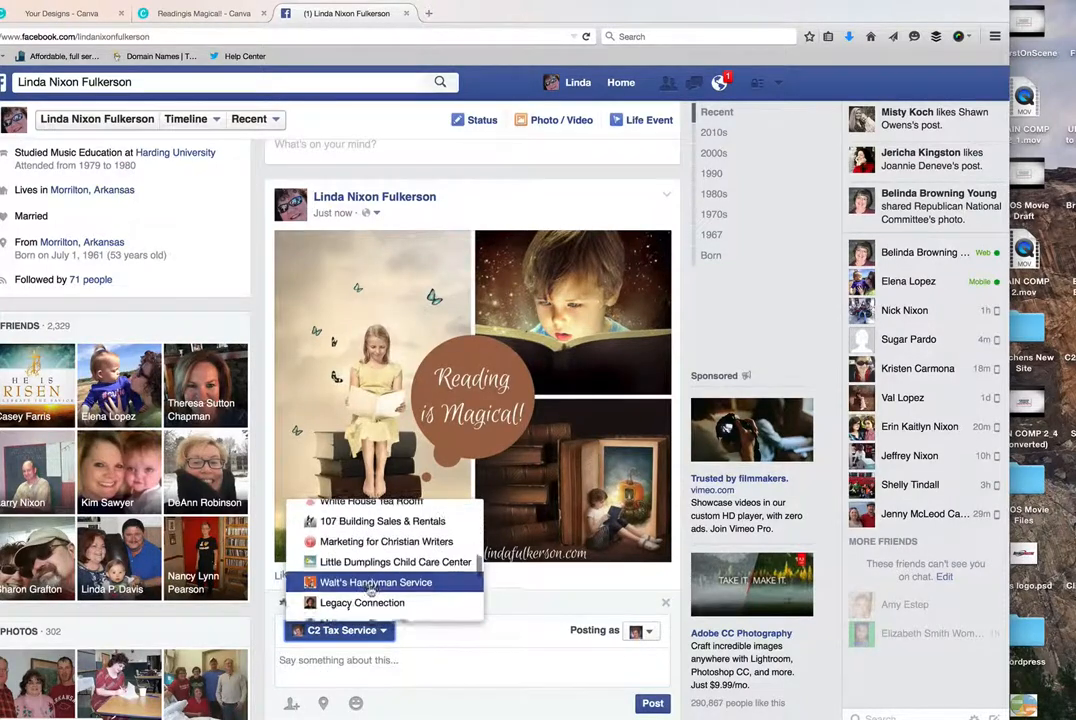
pyautogui.scroll(1, 370, 594)
pyautogui.scroll(-6, 371, 592)
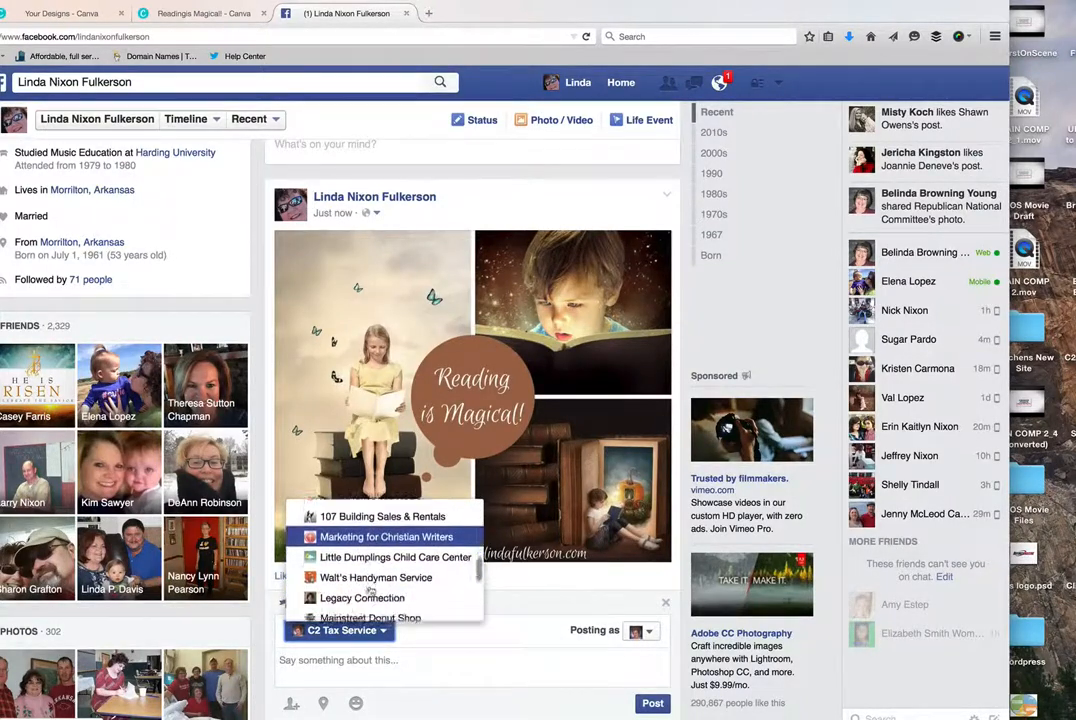
pyautogui.scroll(-5, 371, 592)
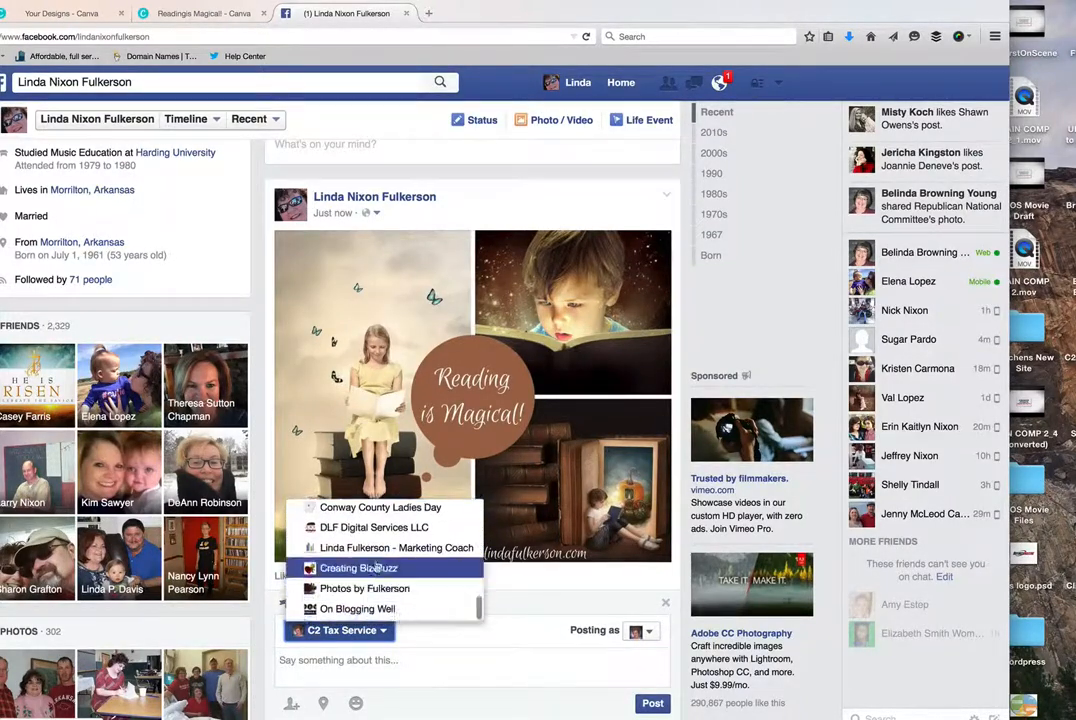
pyautogui.click(379, 548)
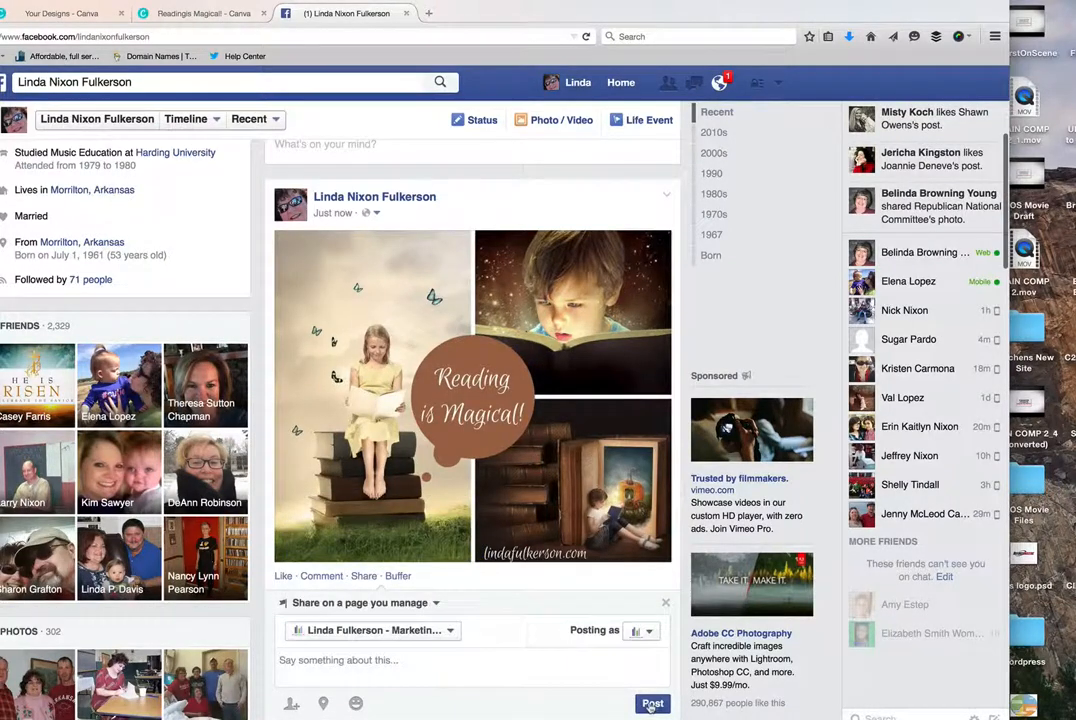
# - Add the message "Just made this with a cool graphics tool - try Canva.com." and publish the share to the page
pyautogui.click(411, 661)
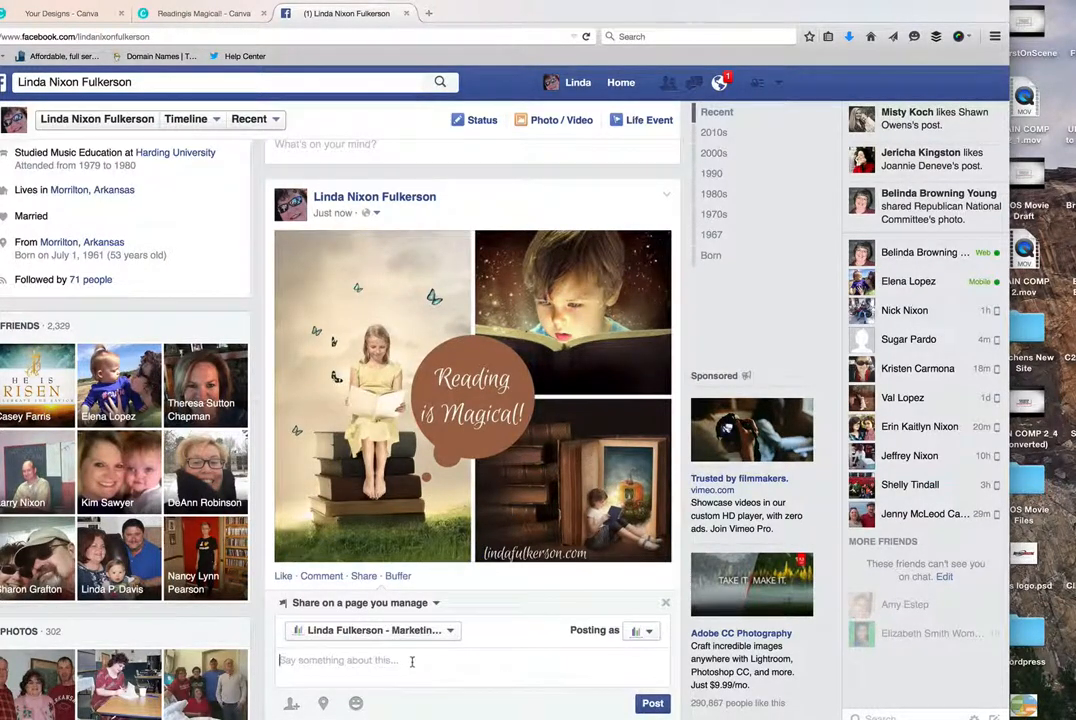
pyautogui.write('Just made this wi')
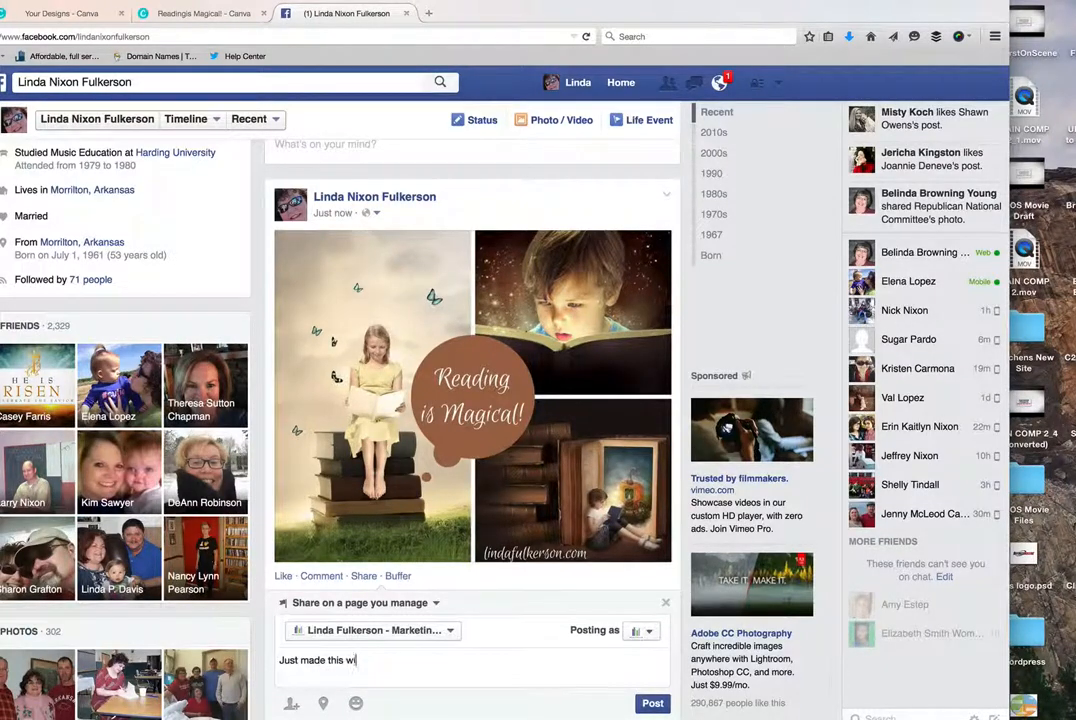
pyautogui.write('th a cool ')
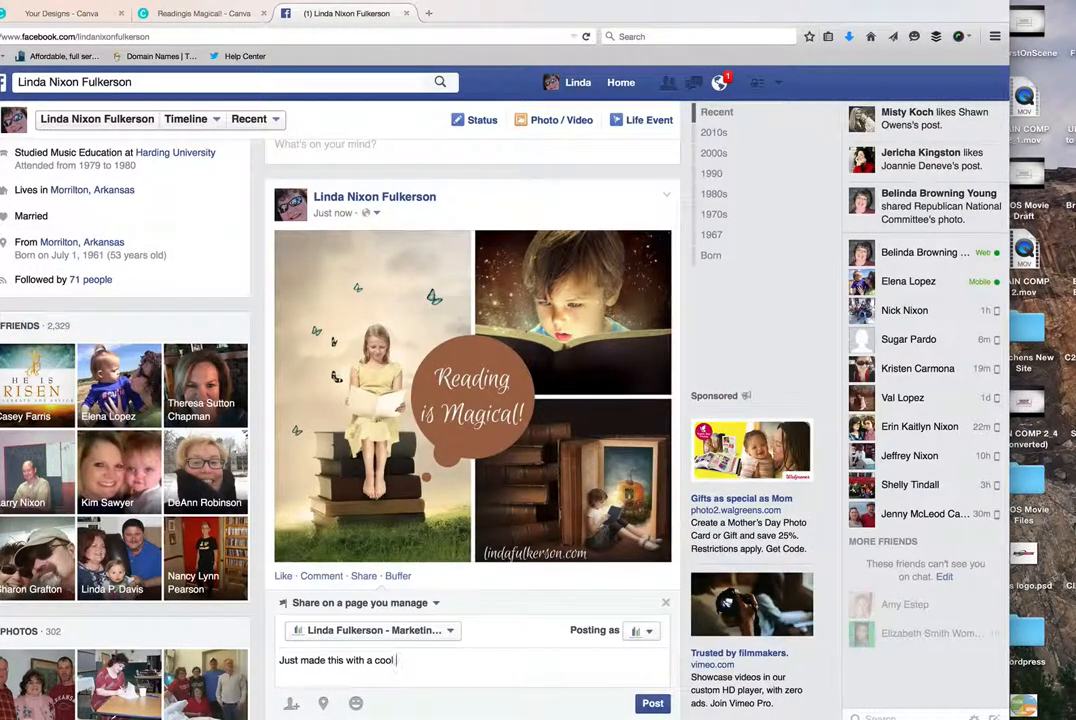
pyautogui.write('graphic')
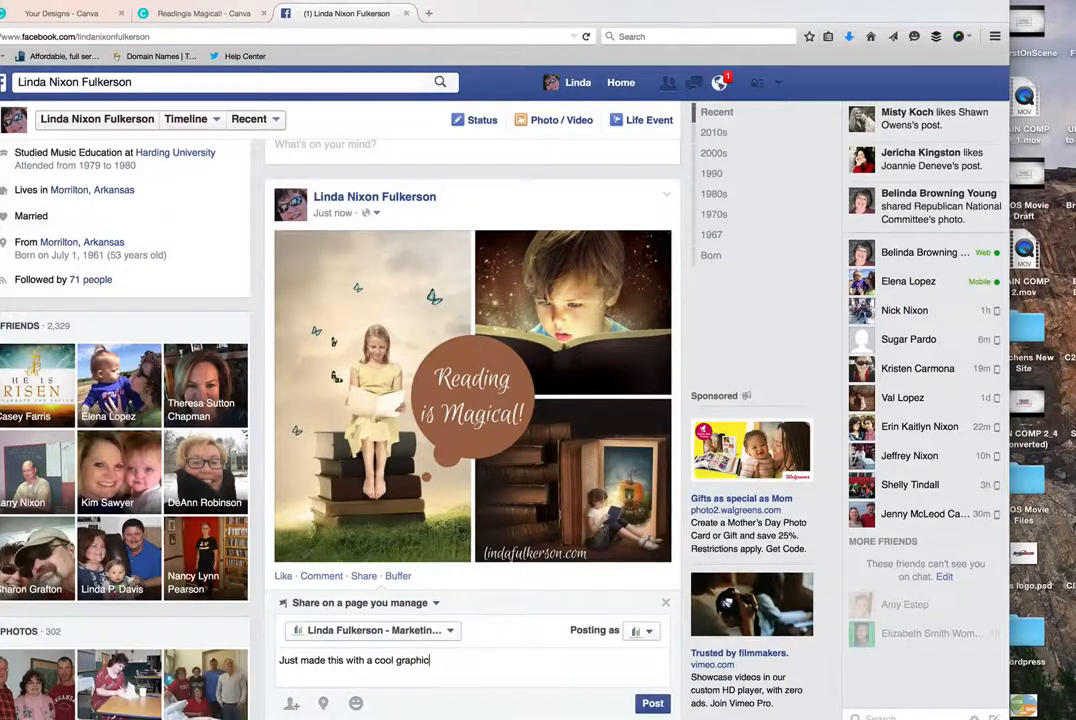
pyautogui.write('s tool - Ca')
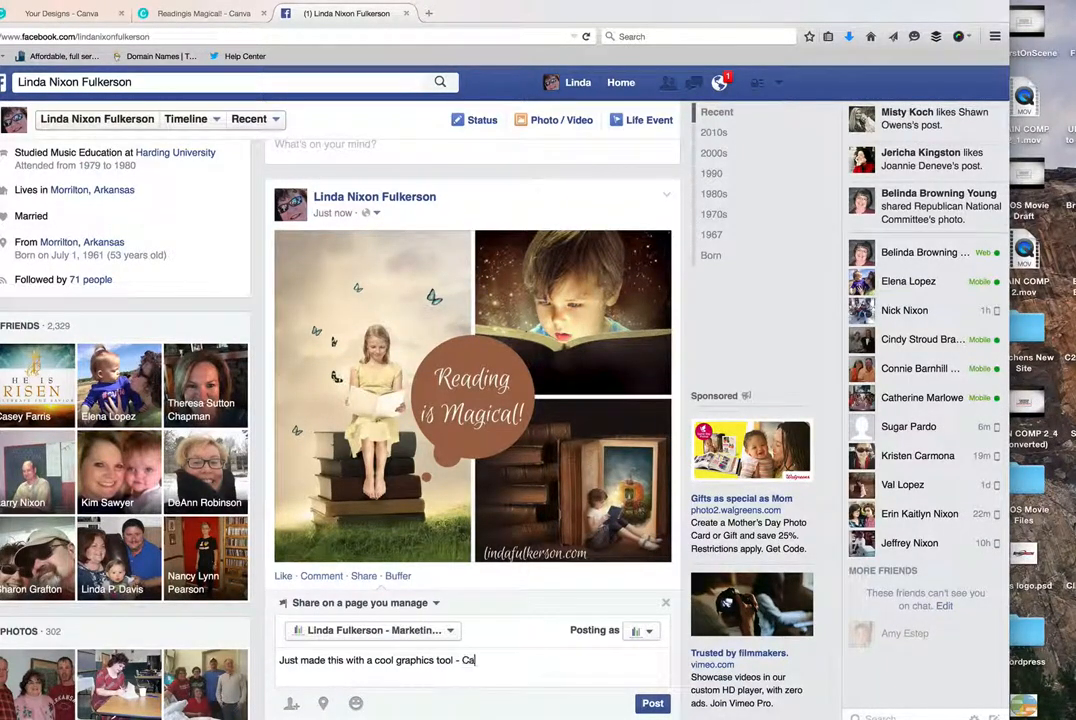
pyautogui.write('nva.com.')
pyautogui.click(461, 662)
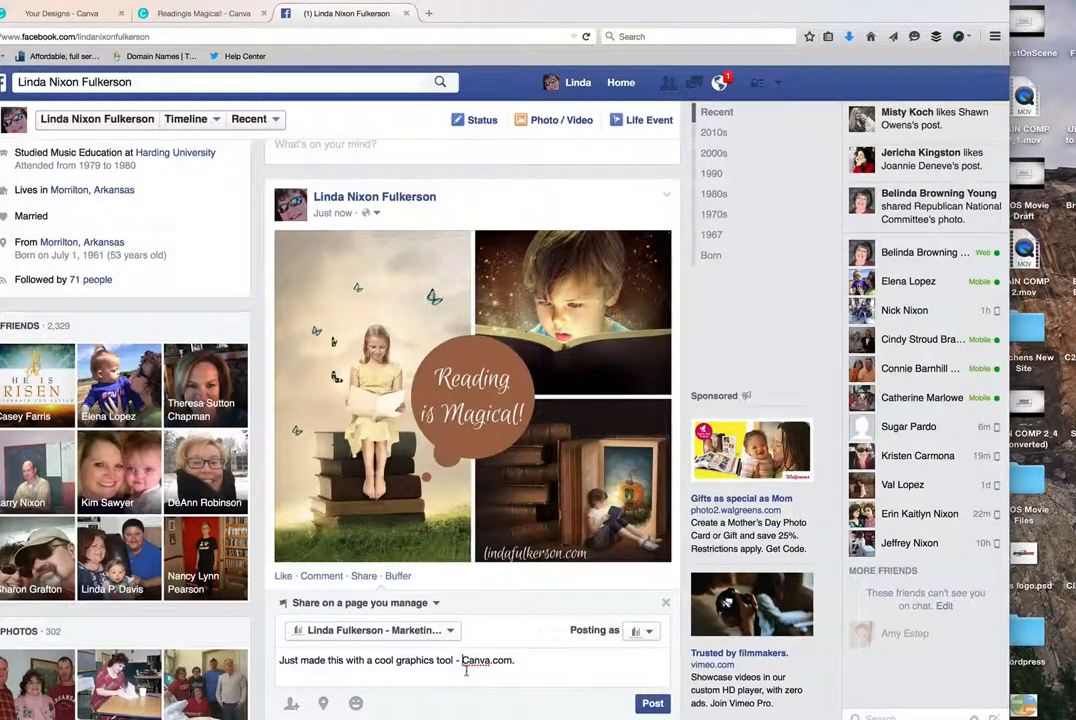
pyautogui.write('try')
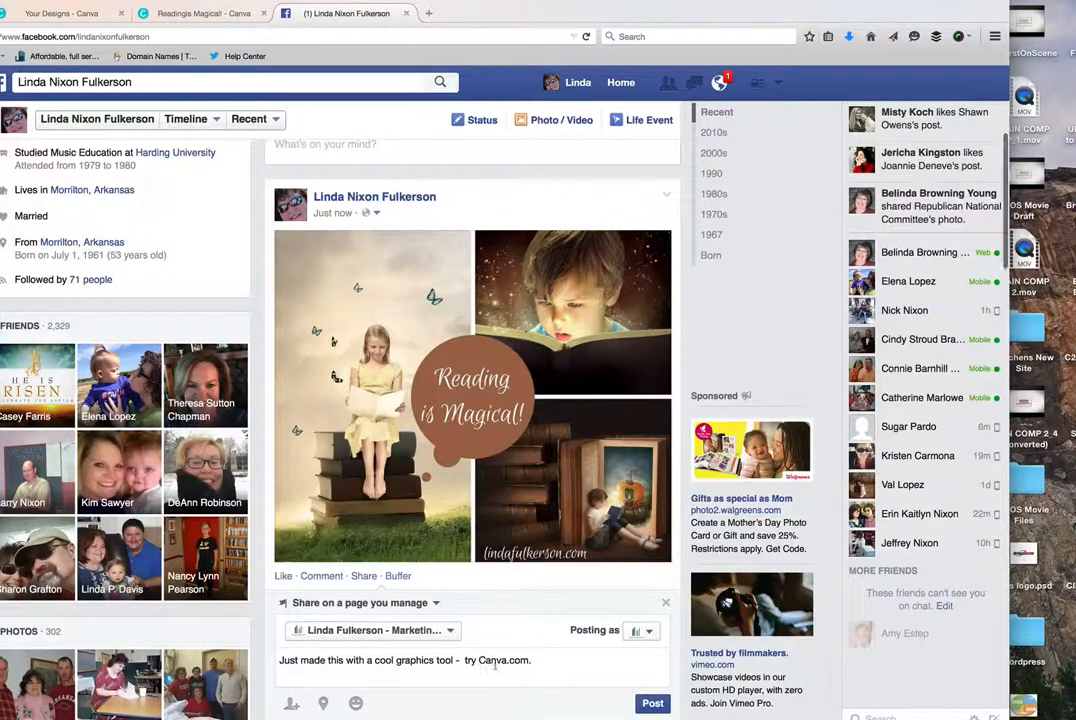
pyautogui.click(651, 704)
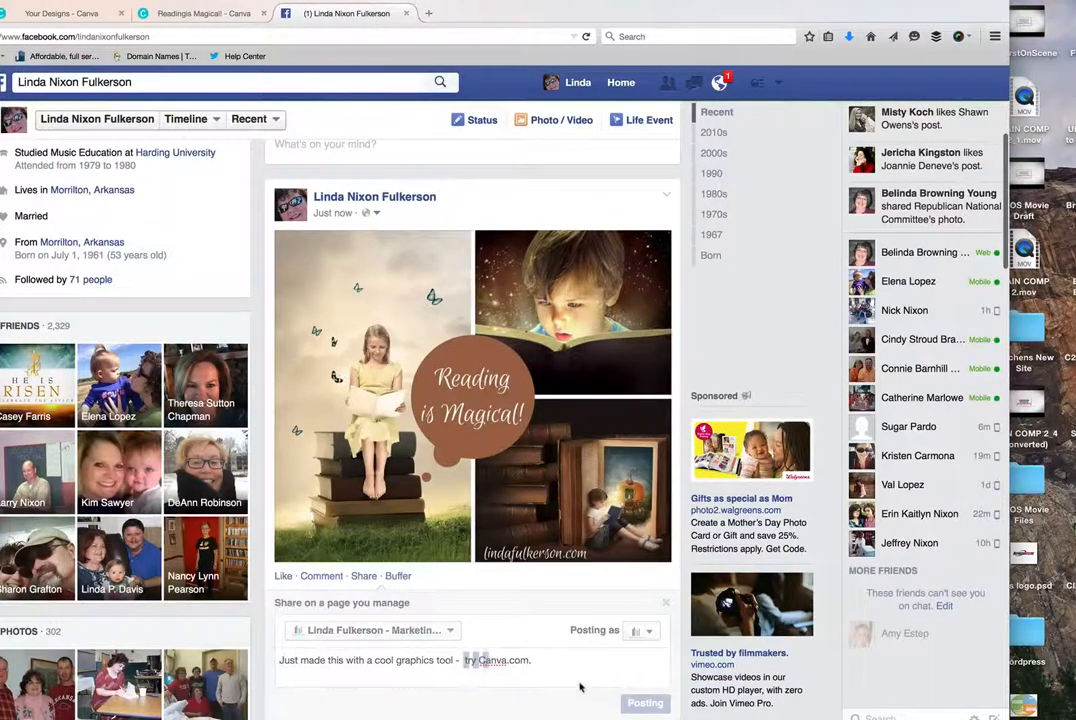